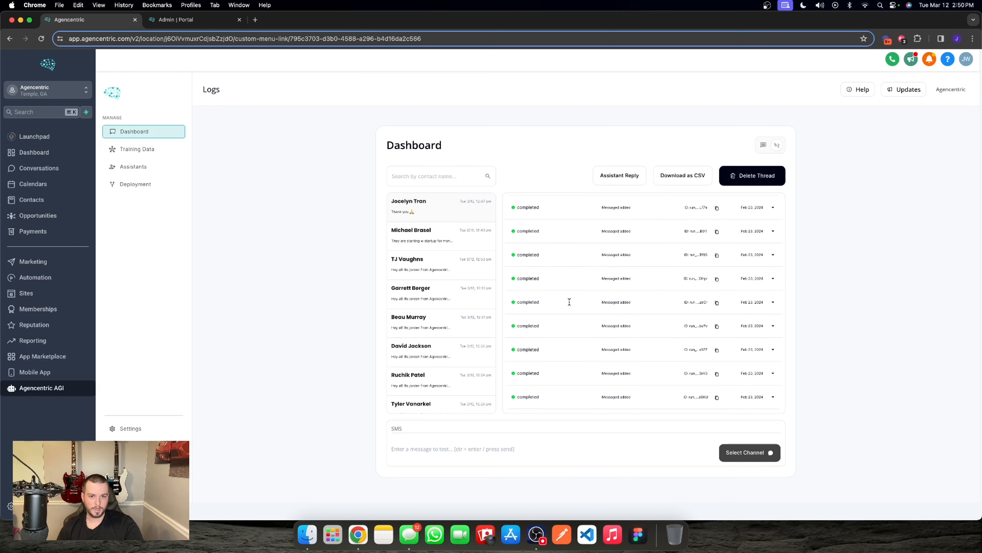
Switch the Logs dashboard card from run logs to the contact conversation messages view
scroll(683, 225, "up", 5)
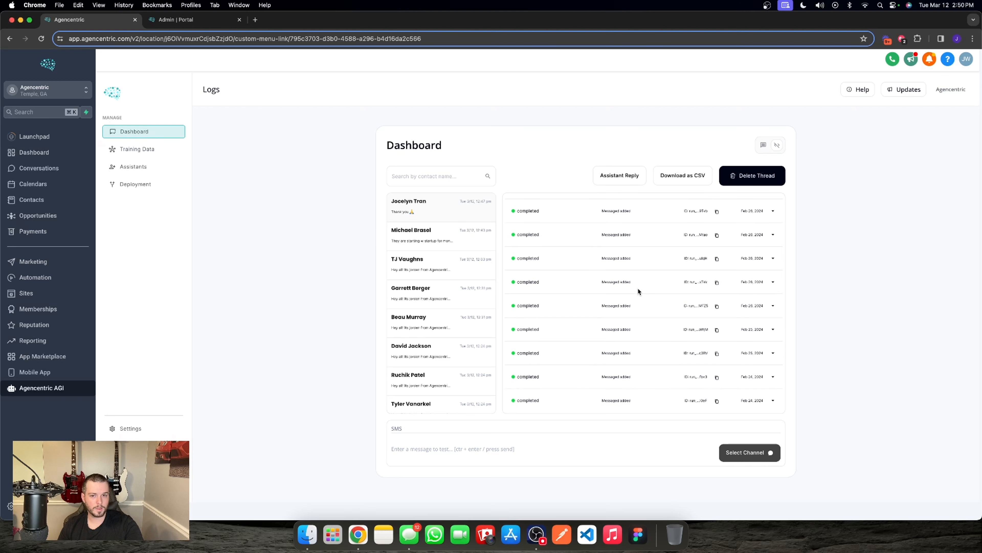
left_click(764, 144)
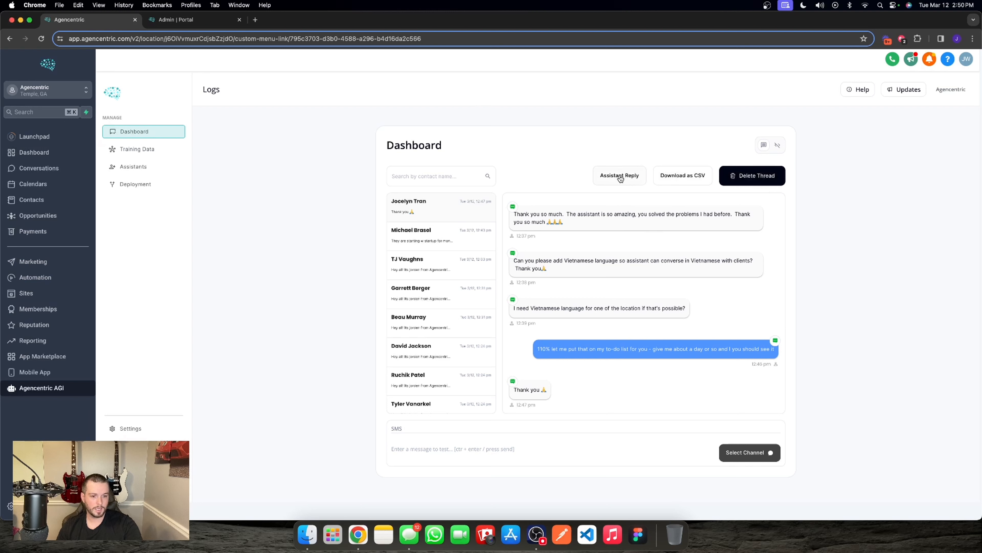
Choose SMS as the reply channel and view the available assistants without sending a reply
left_click(392, 430)
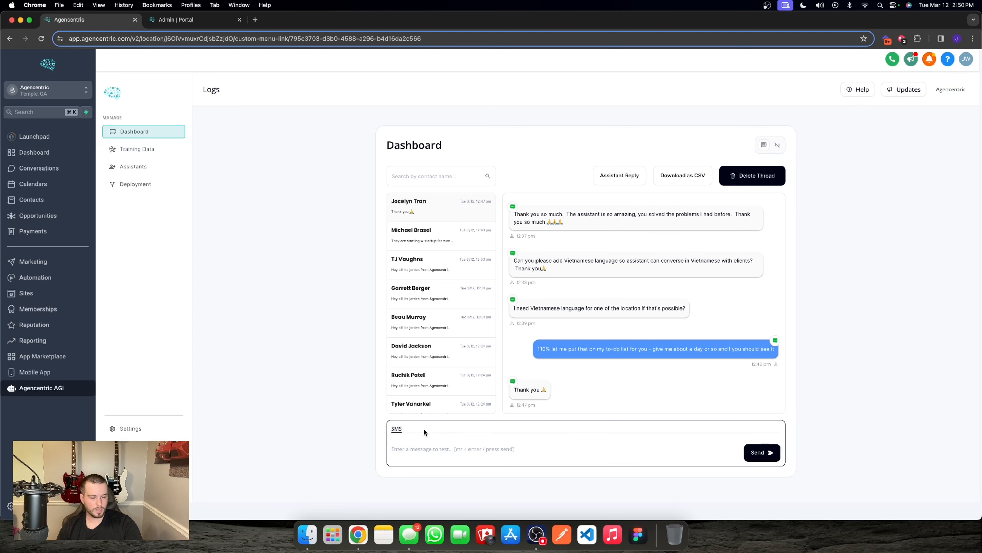
left_click(611, 178)
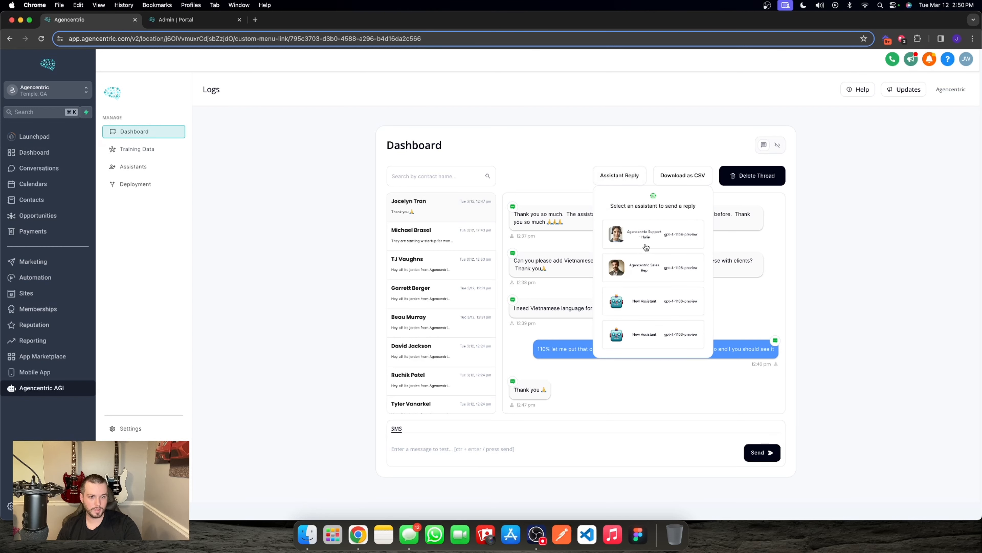
left_click(624, 177)
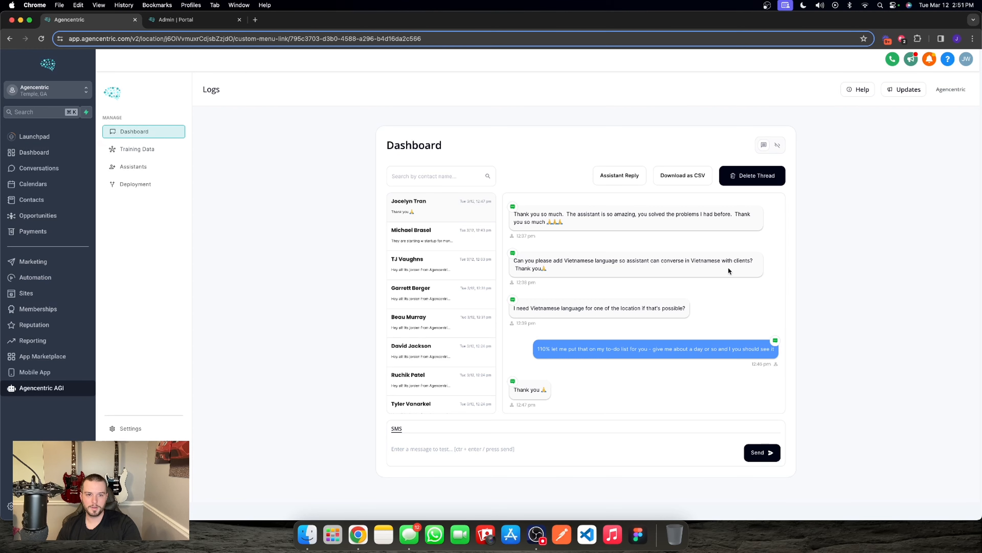
Scroll through the chat, then go to the Training Data page
scroll(729, 271, "up", 15)
scroll(656, 258, "down", 15)
left_click(162, 151)
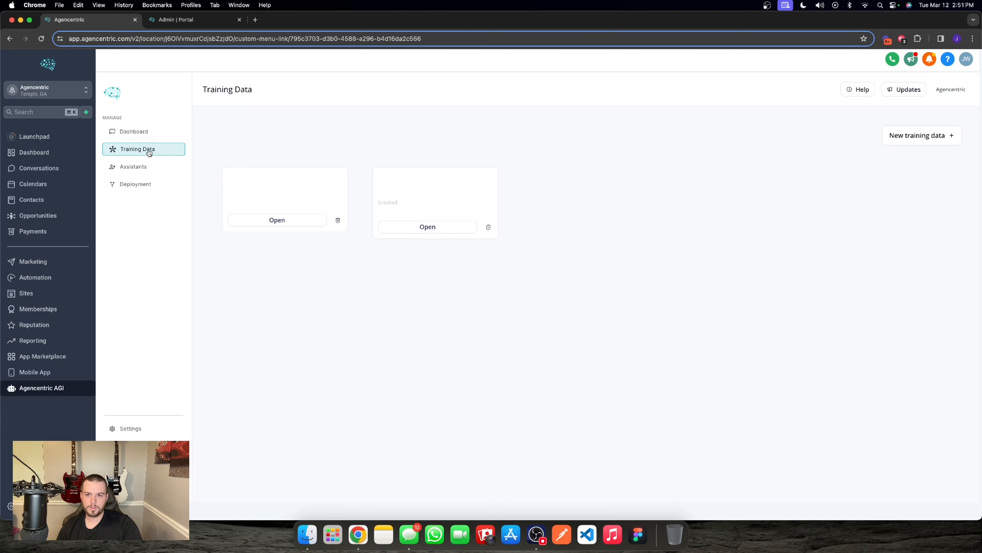
Look through the Assistants and Deployment pages, return to the Logs dashboard, then the admin portal
left_click(133, 166)
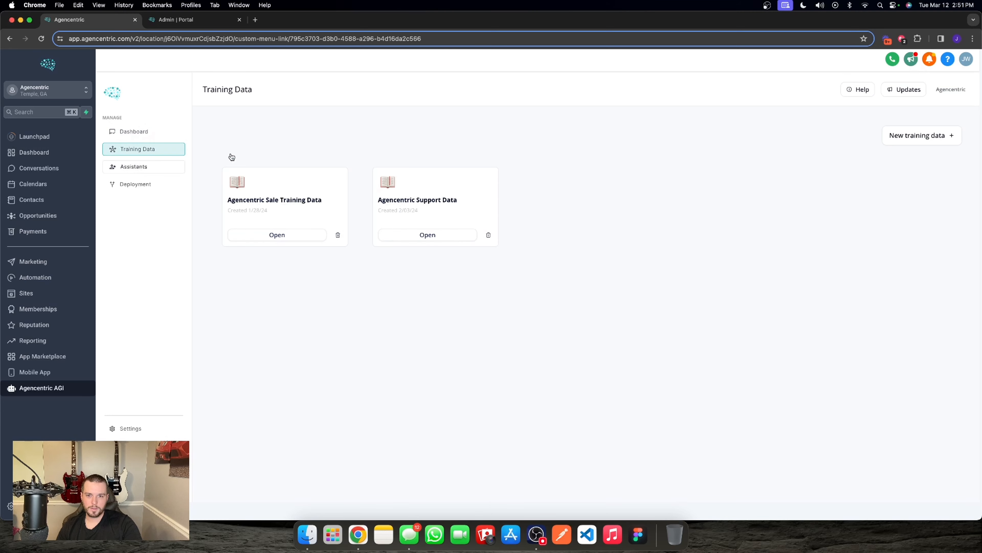
left_click(144, 184)
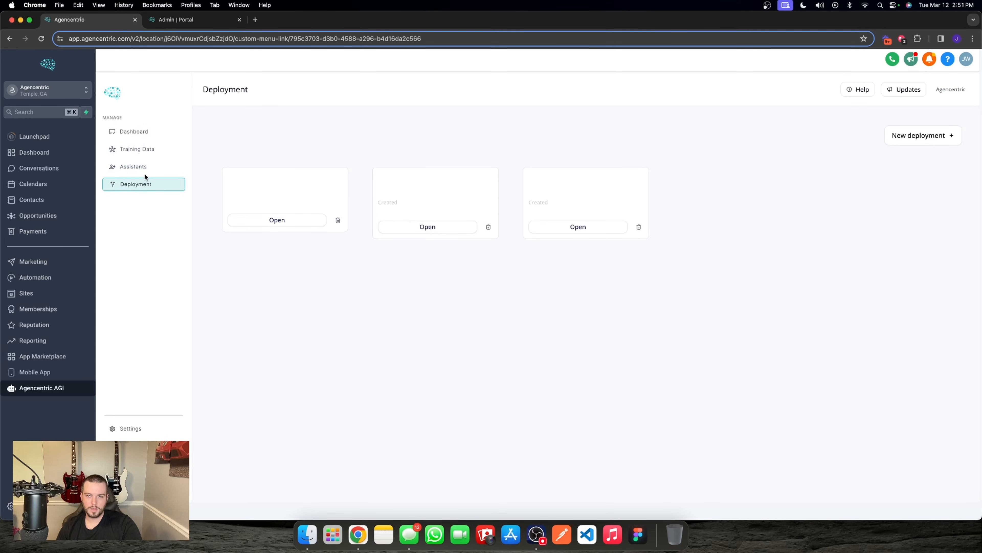
left_click(136, 132)
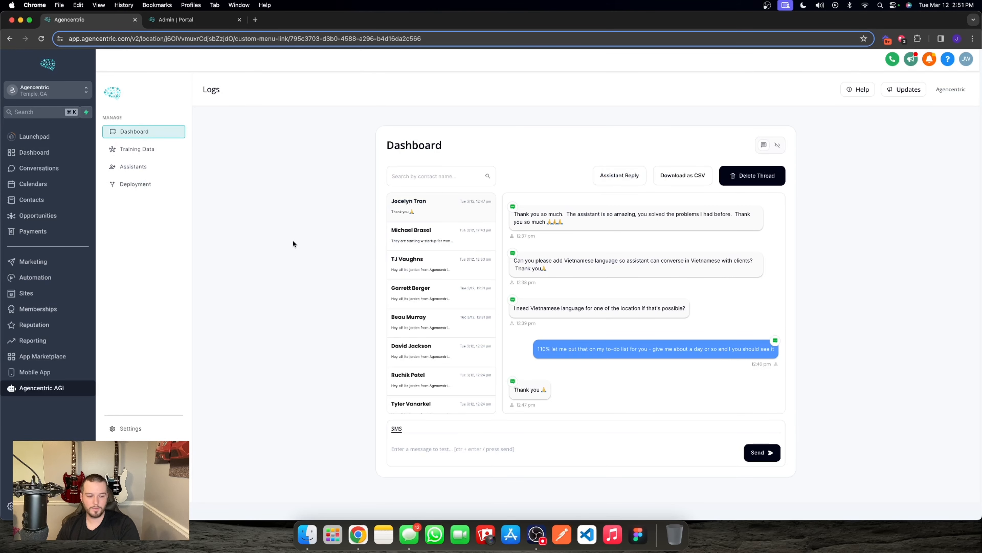
left_click(182, 19)
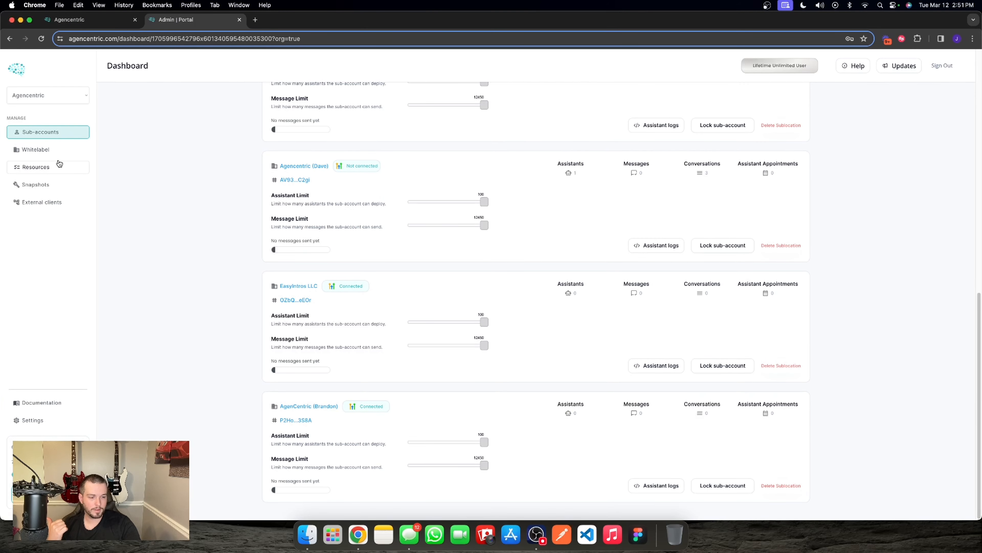
Edit and save the sub-account admin password, then bring up the Support Widget code
scroll(264, 292, "up", 10)
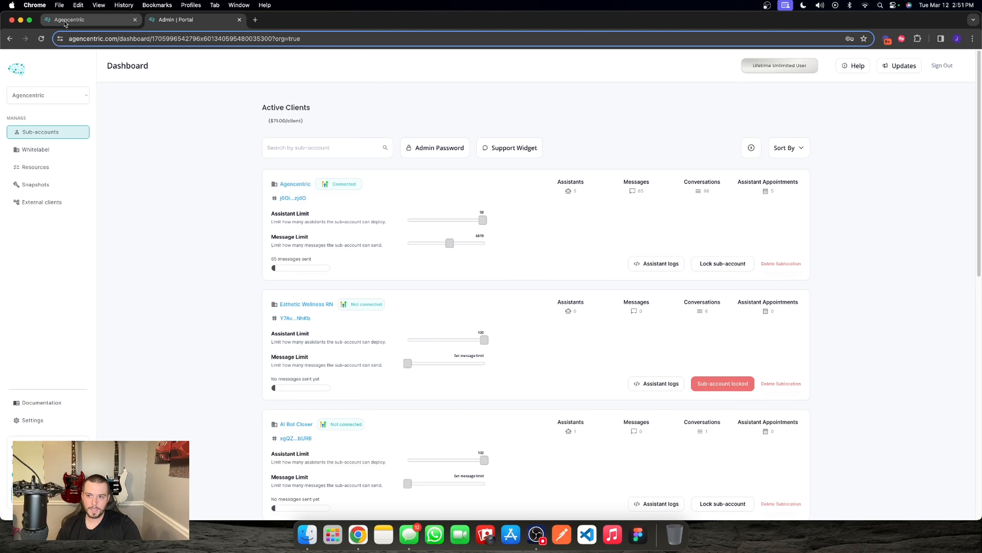
left_click(437, 148)
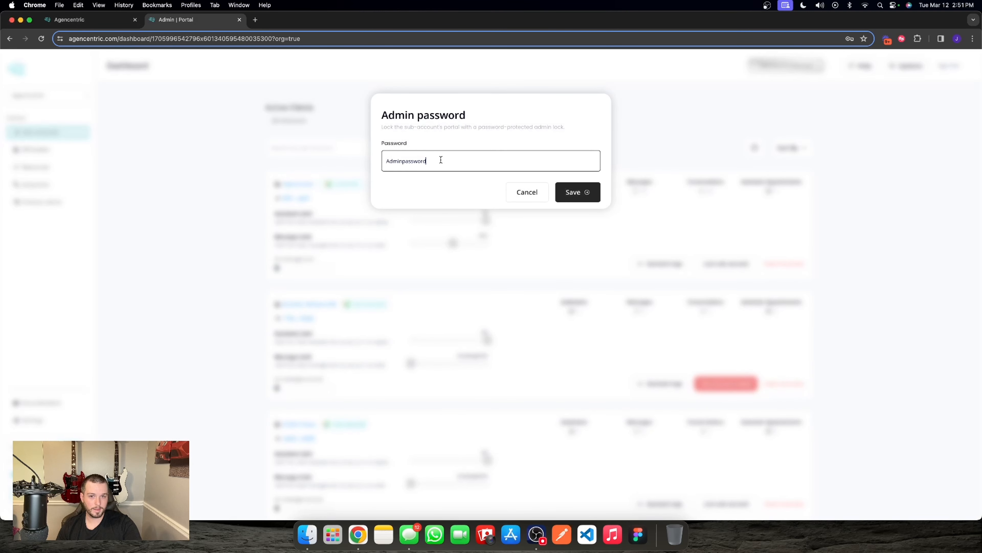
type("!")
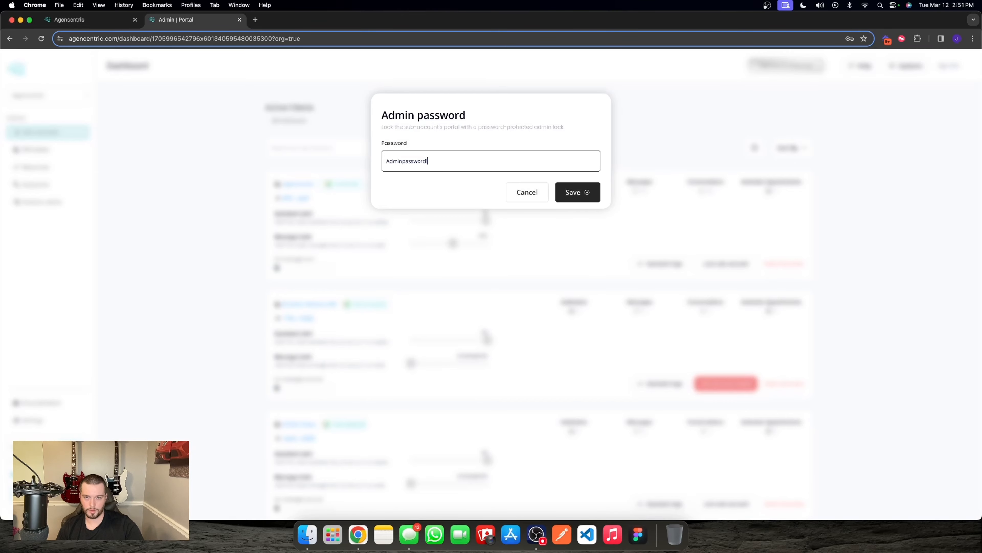
left_click(573, 193)
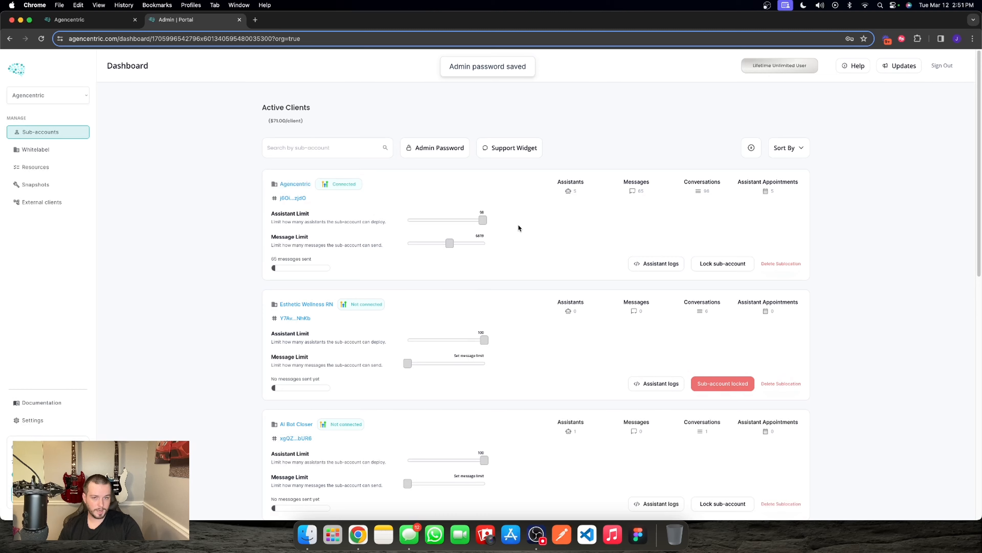
left_click(515, 150)
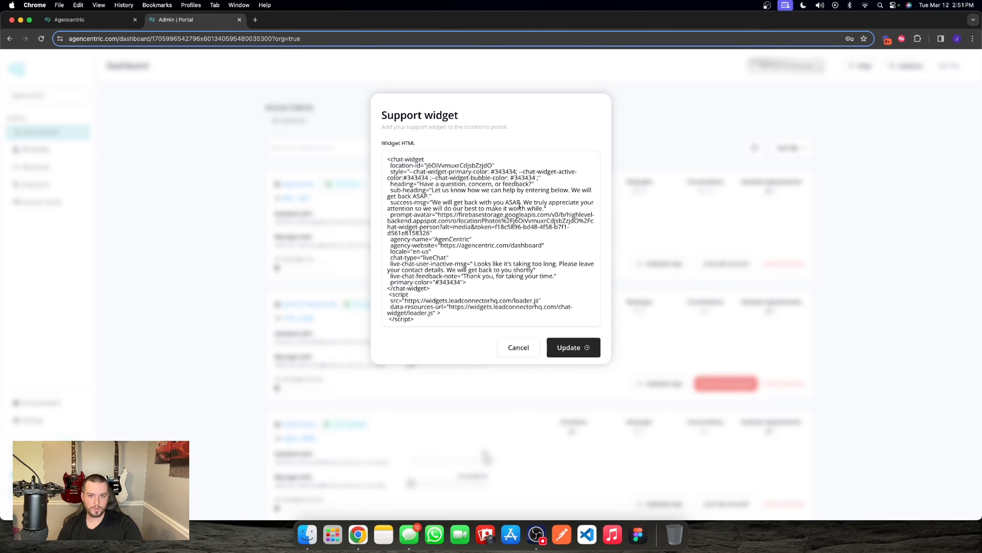
Replace the Support widget HTML with the pasted chat-widget snippet, save it, and return to Agencentric
left_click_drag(388, 159, 511, 338)
key("super+c")
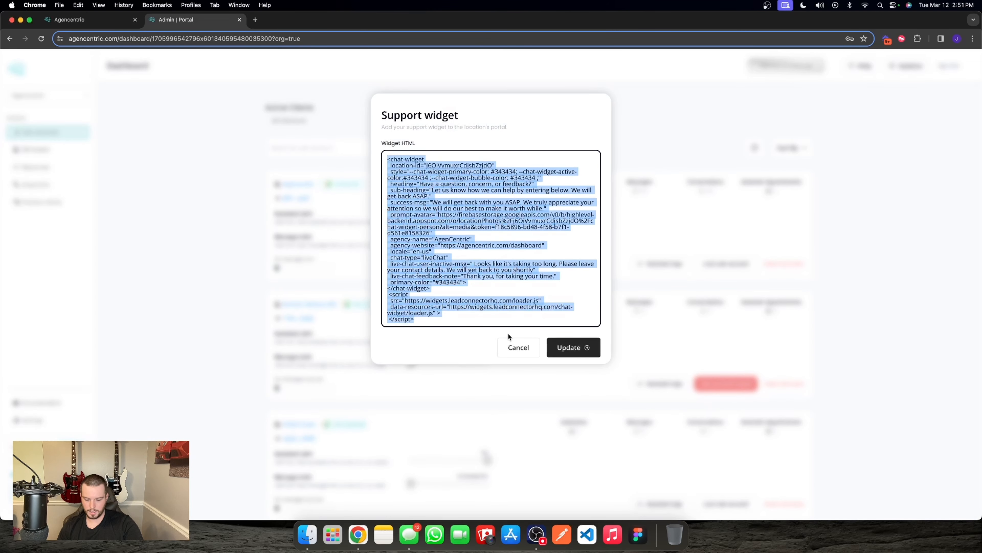
left_click(577, 345)
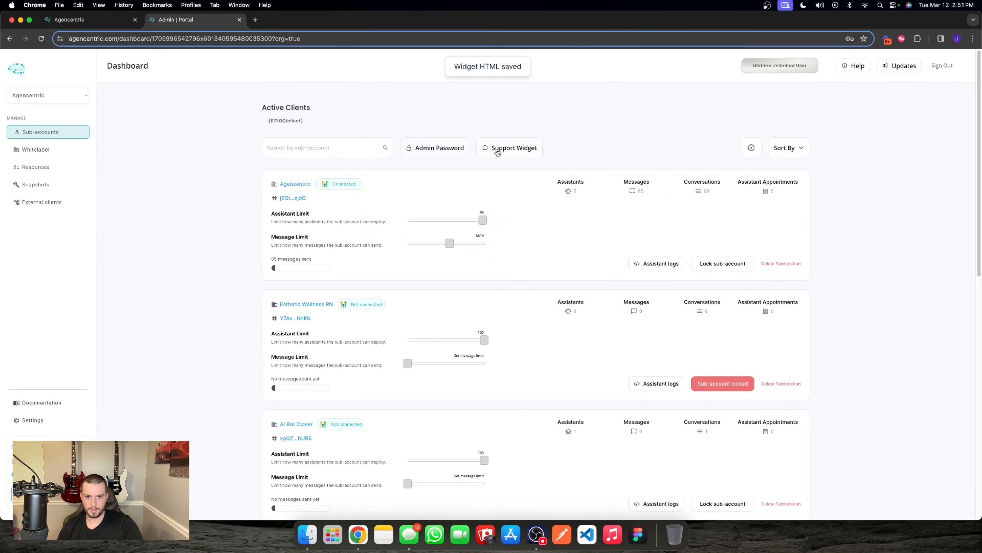
left_click(498, 152)
triple_click(500, 263)
left_click_drag(448, 319, 386, 158)
key("BackSpace")
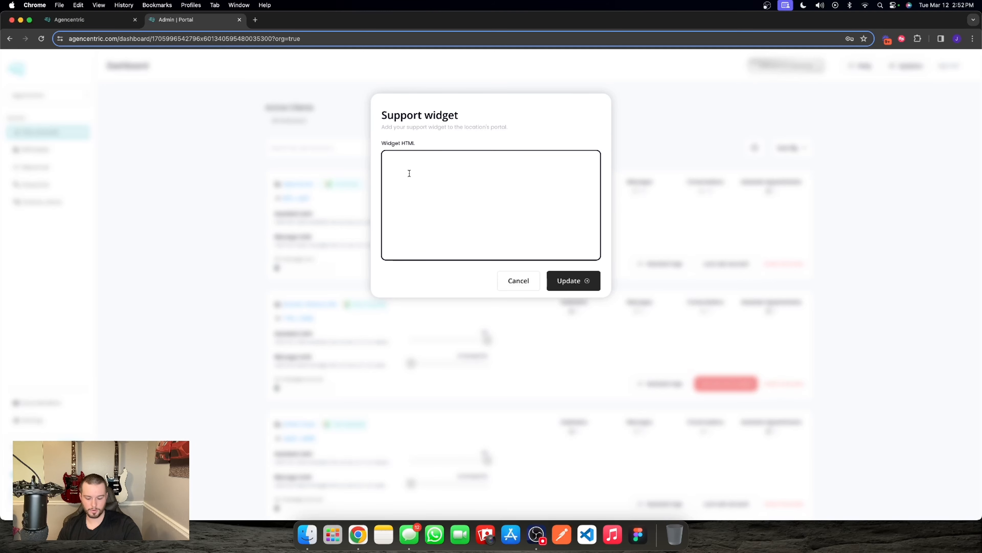
key("super+v")
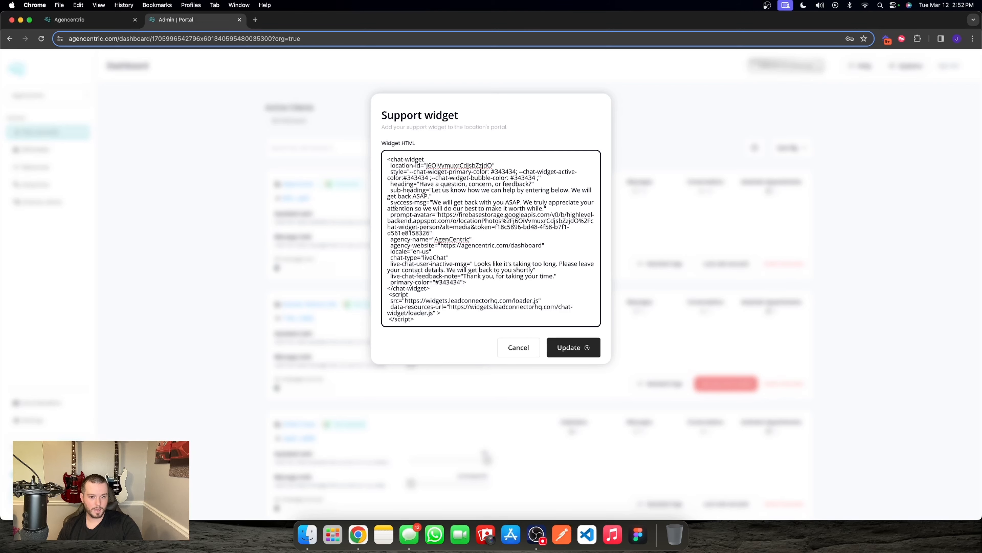
left_click(574, 346)
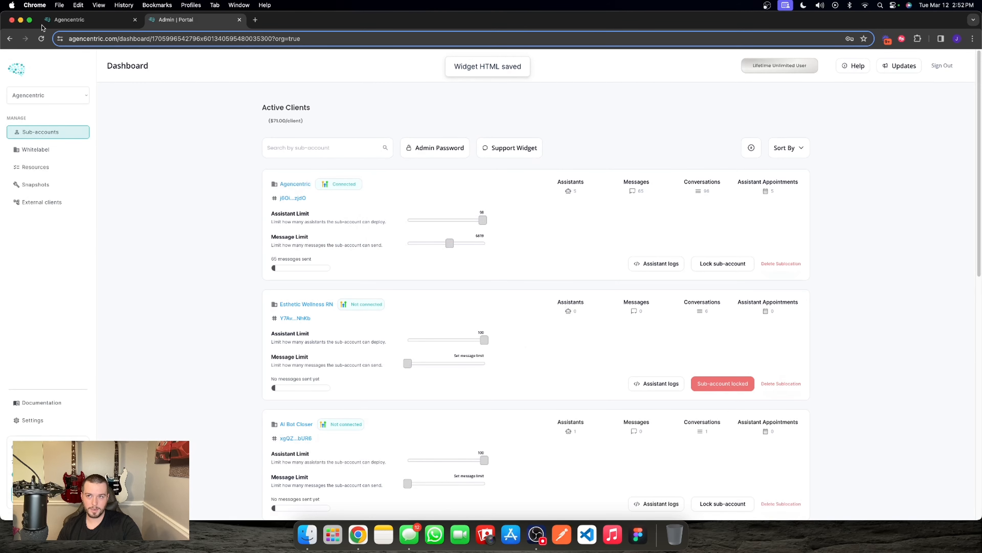
left_click(60, 21)
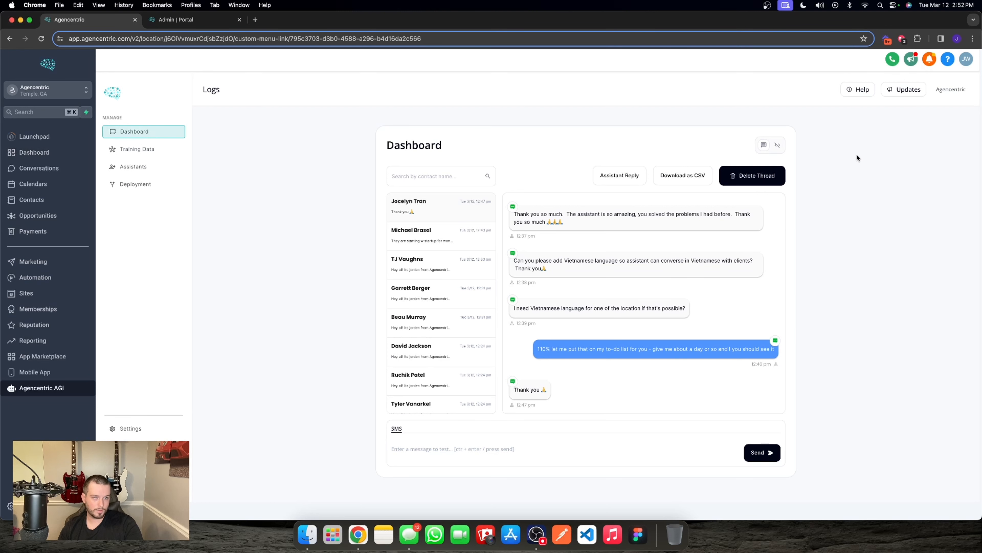
Bring up the help chat widget, check the Updates panel (nothing posted), then return to the admin portal
left_click(862, 92)
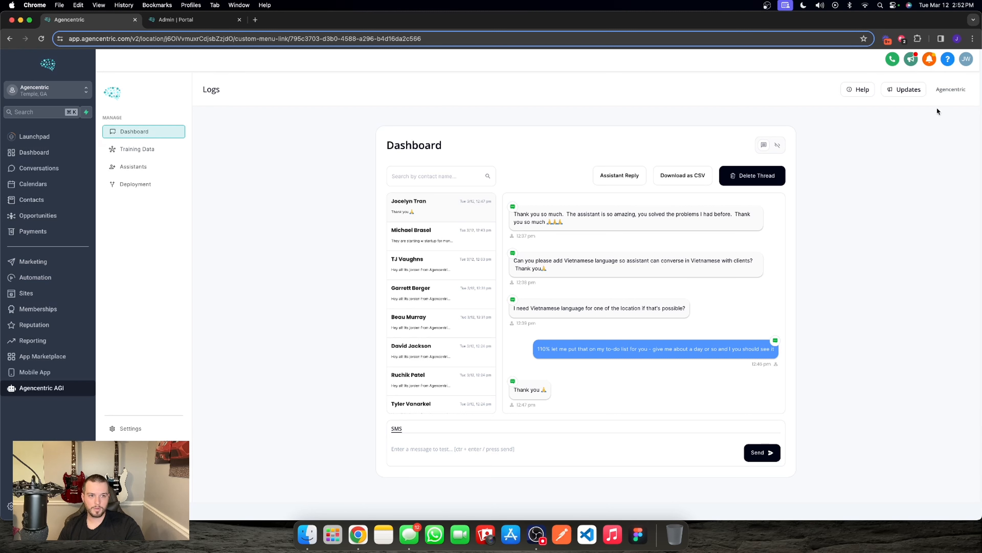
left_click(916, 89)
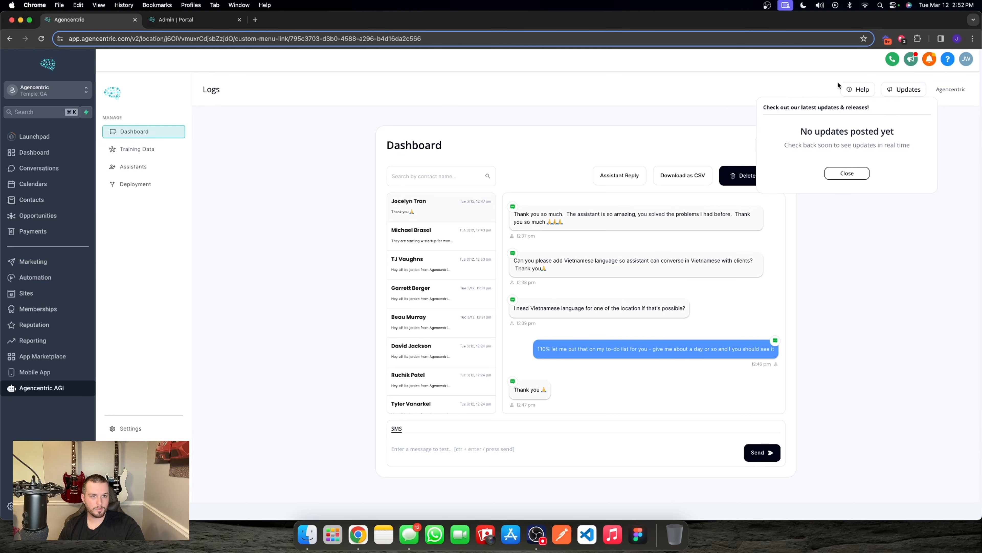
left_click(893, 88)
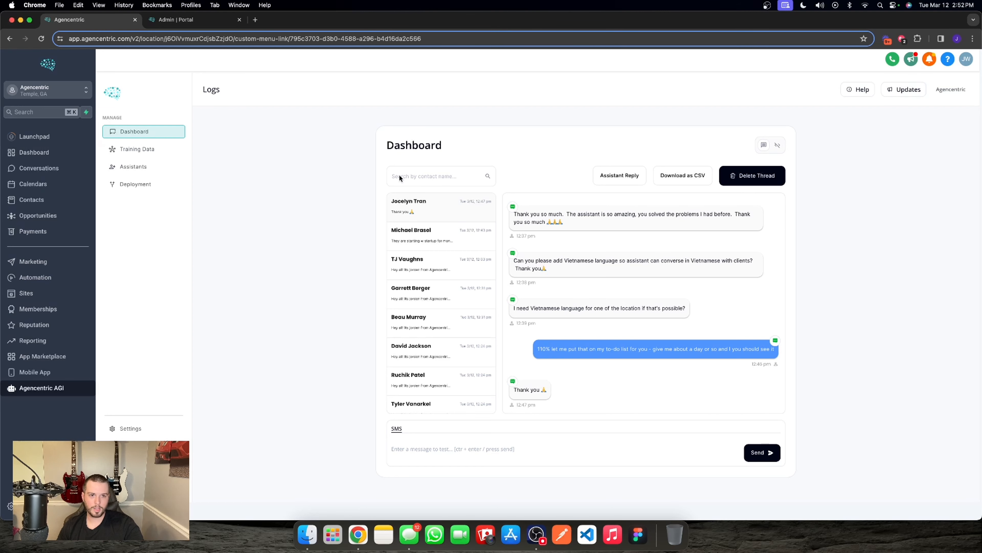
left_click(186, 20)
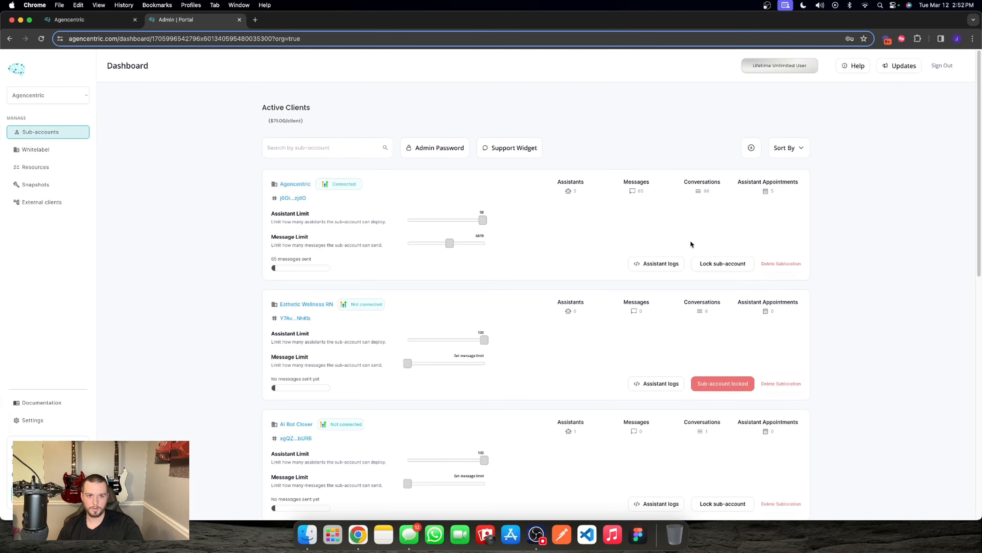
Drag the Agencentric sub-account's assistant limit slider down and back up, checking the app between changes
left_click(108, 21)
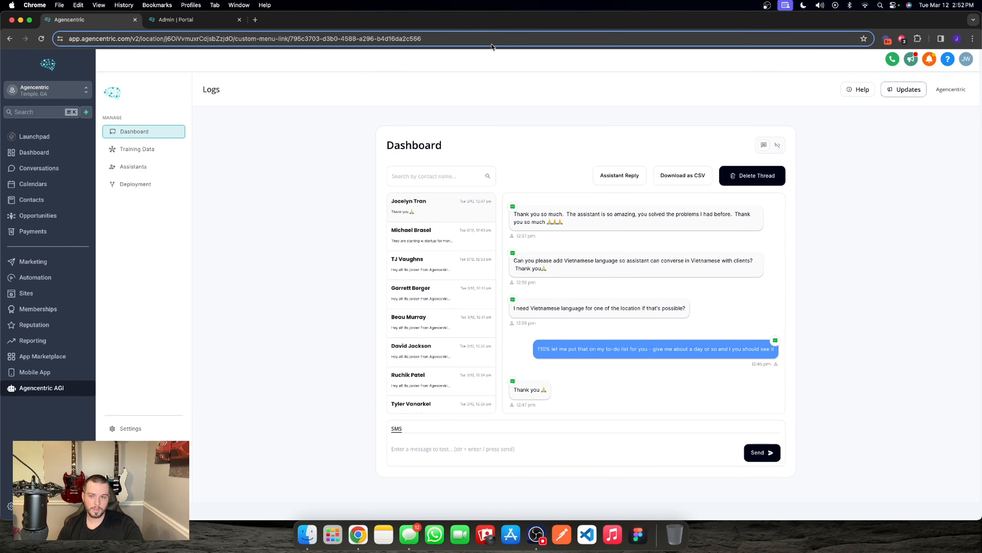
left_click(179, 22)
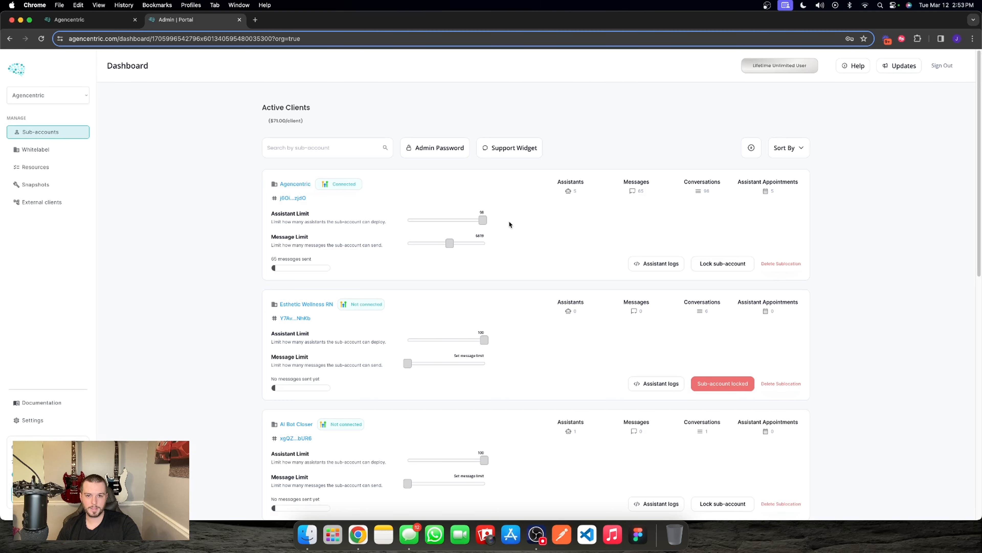
left_click_drag(483, 220, 412, 223)
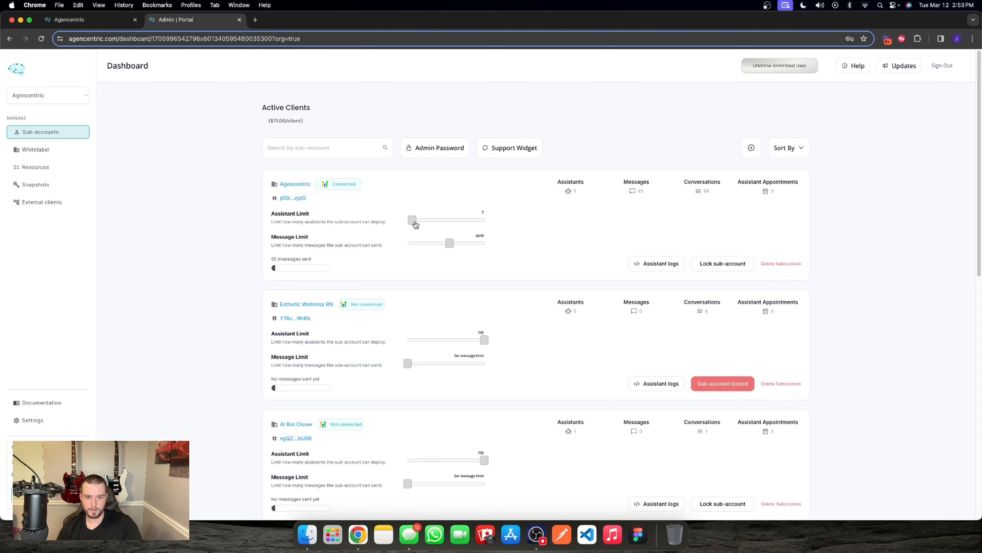
left_click(116, 20)
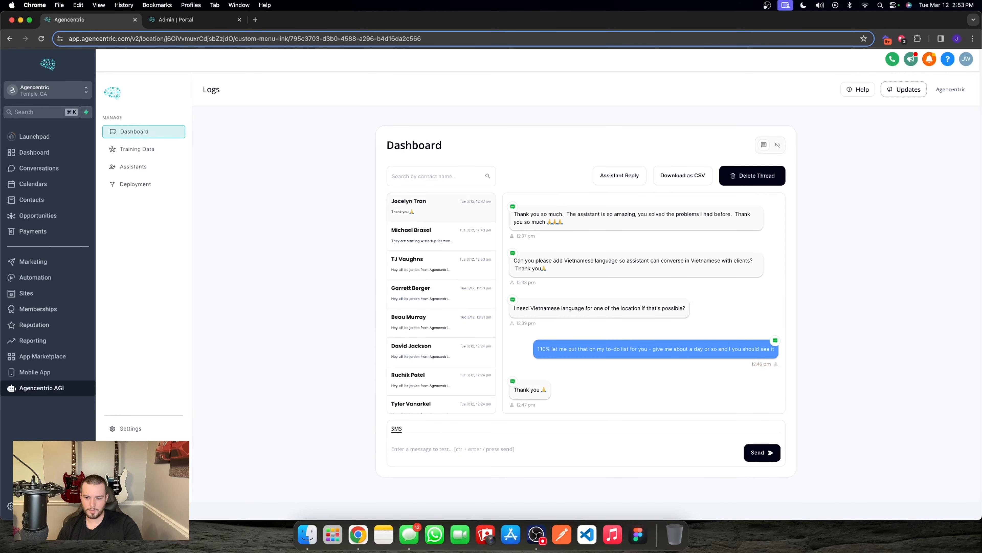
left_click(166, 19)
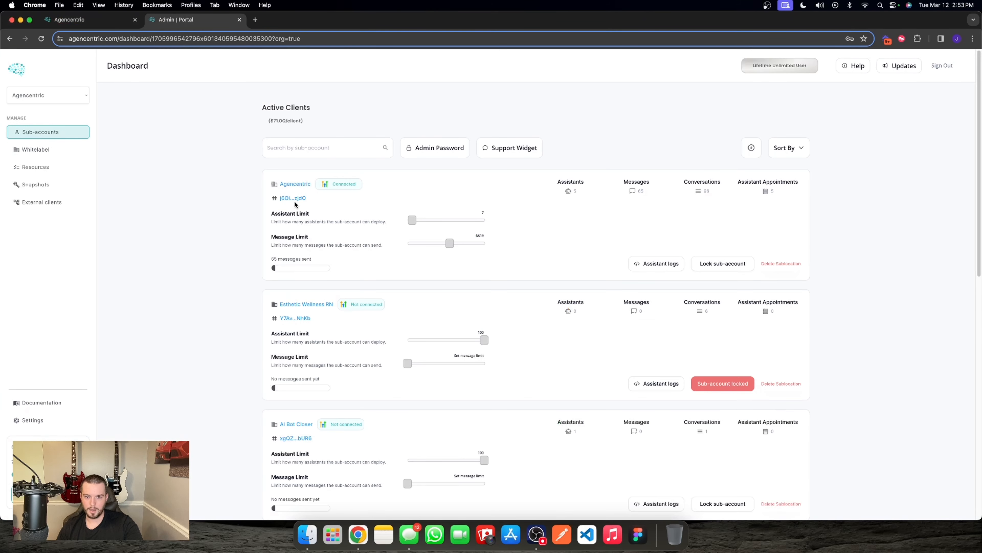
left_click_drag(413, 220, 448, 223)
Set the assistant limit to 1 and verify it on the Assistants page
left_click(83, 23)
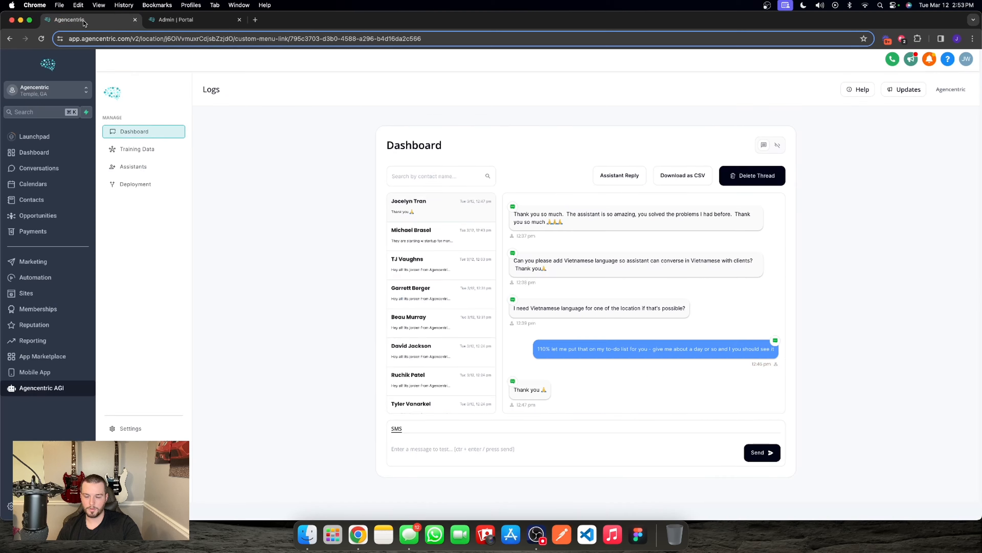
left_click(176, 20)
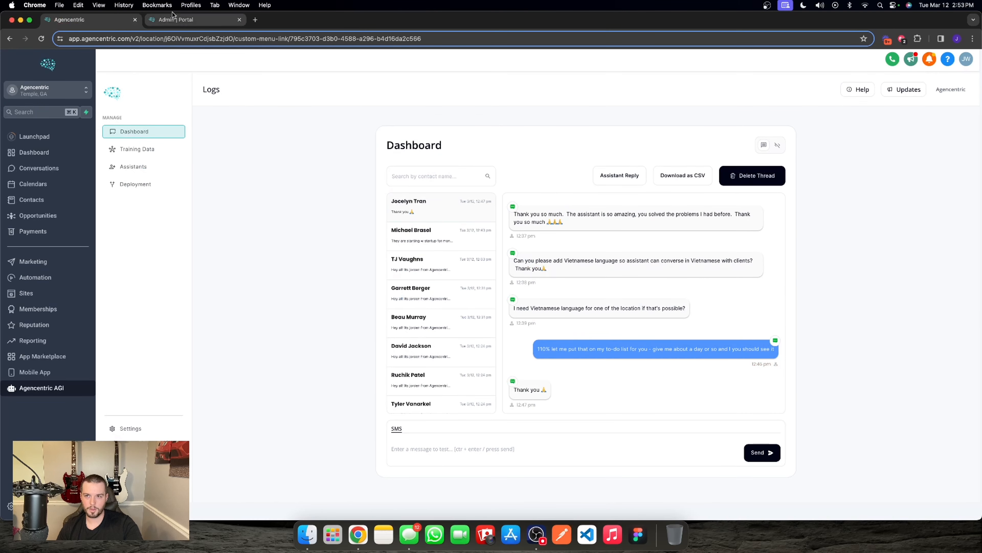
left_click_drag(443, 220, 359, 220)
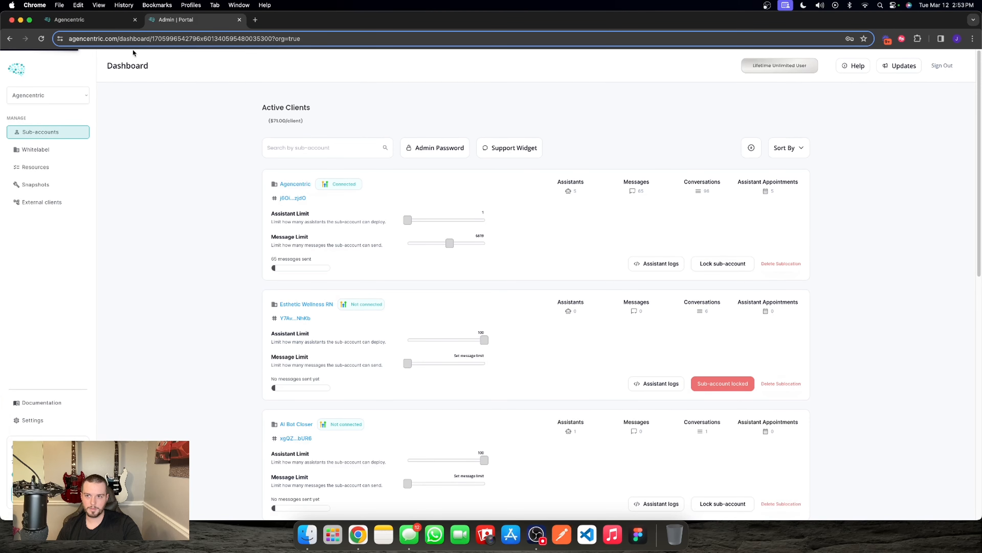
left_click(90, 19)
left_click(159, 167)
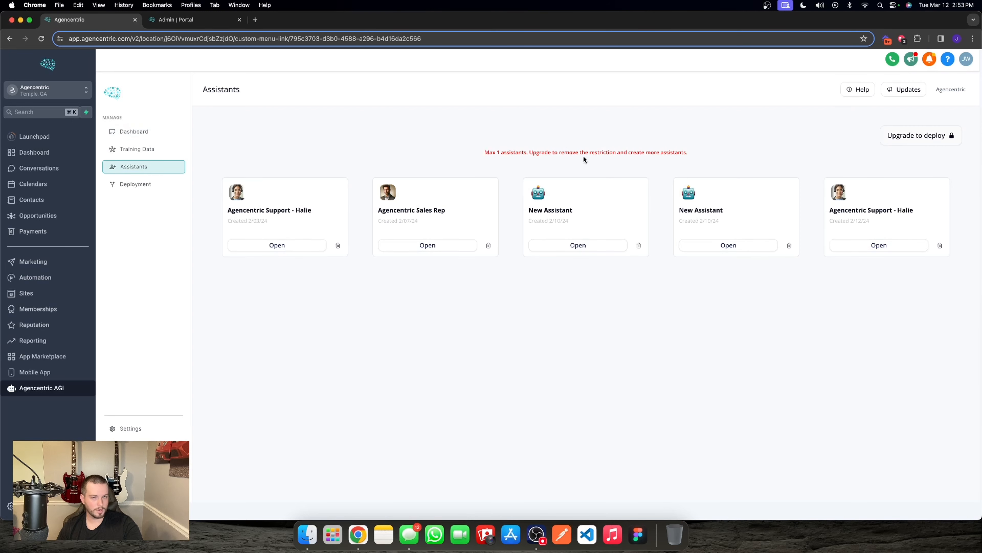
left_click(179, 21)
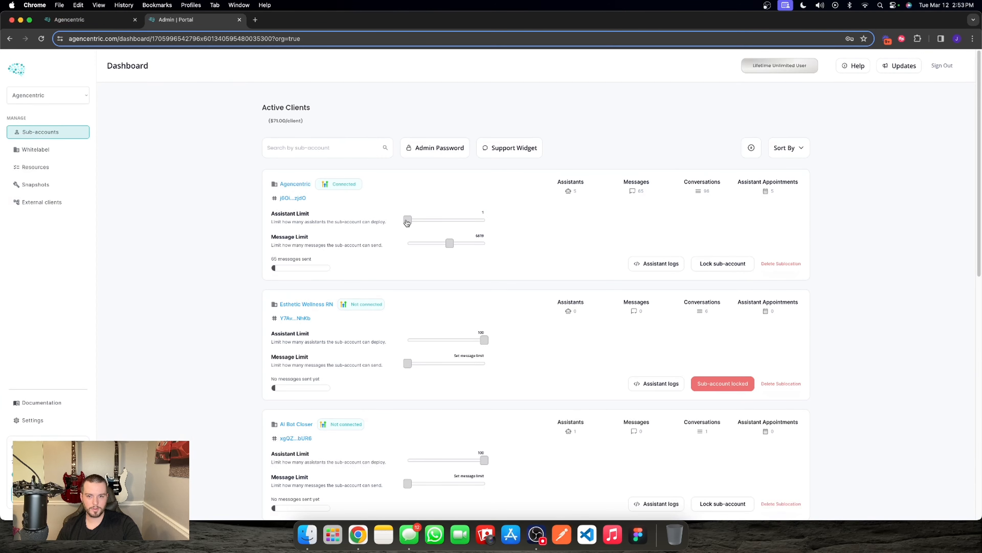
Raise the assistant limit to 51, then review and close the sub-account's location logs
left_click_drag(407, 222, 446, 222)
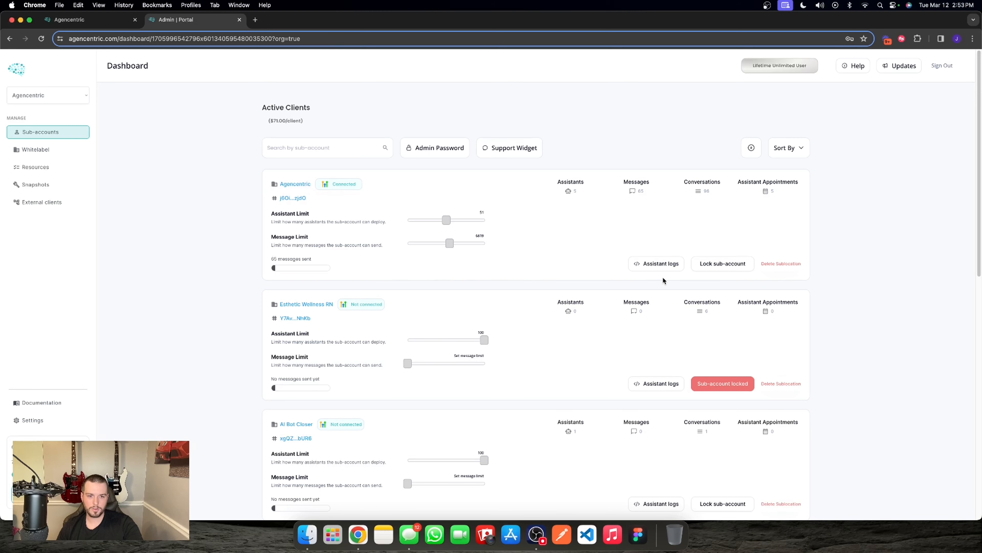
left_click(637, 265)
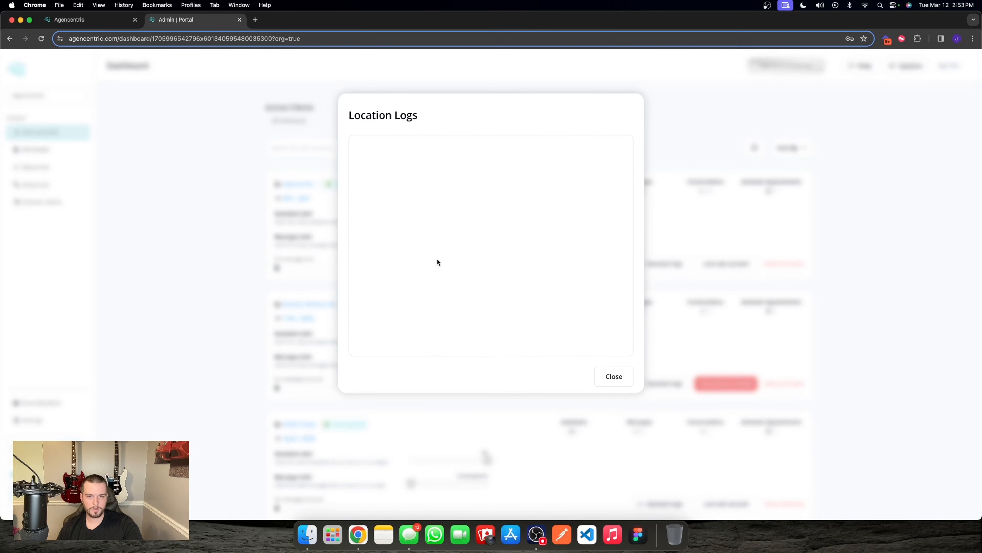
scroll(403, 235, "down", 1)
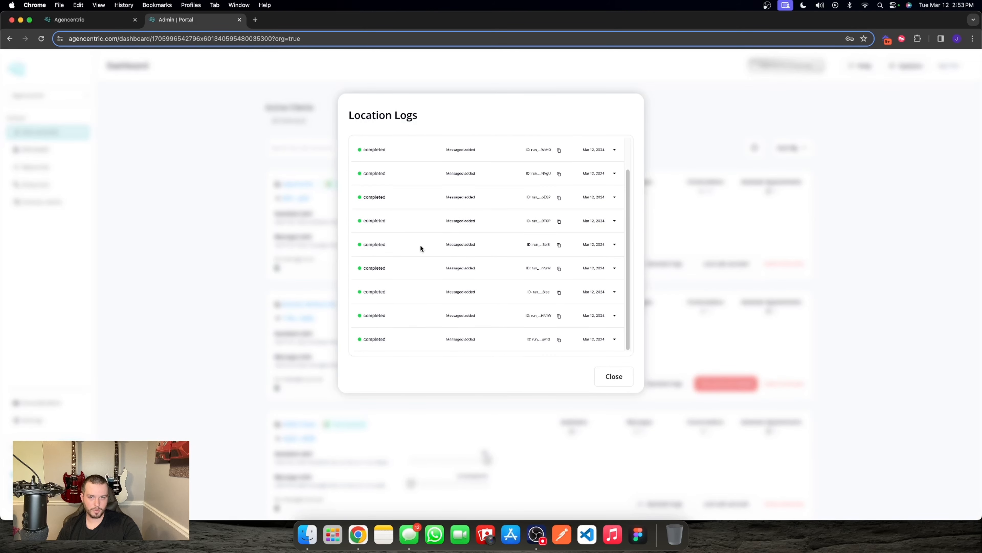
scroll(426, 266, "up", 2)
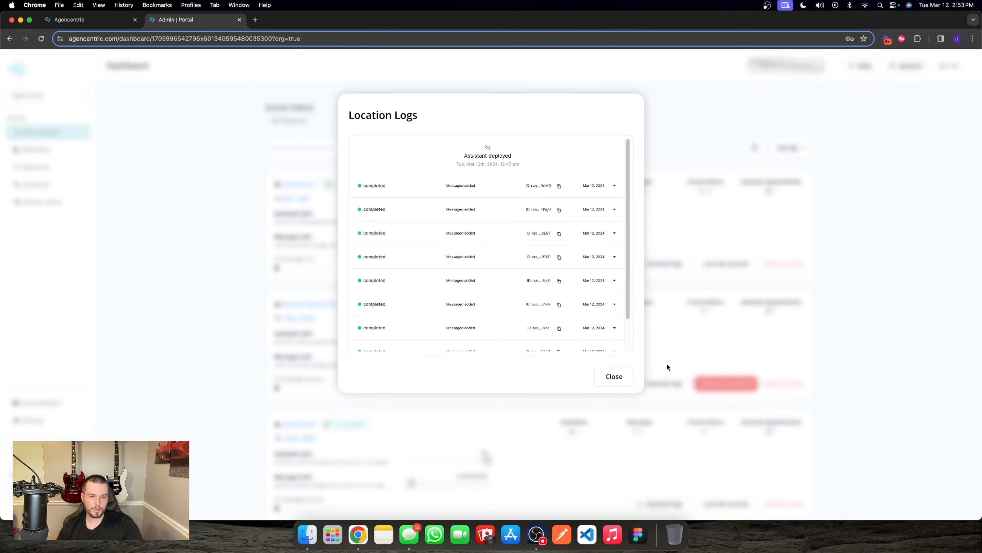
left_click(615, 378)
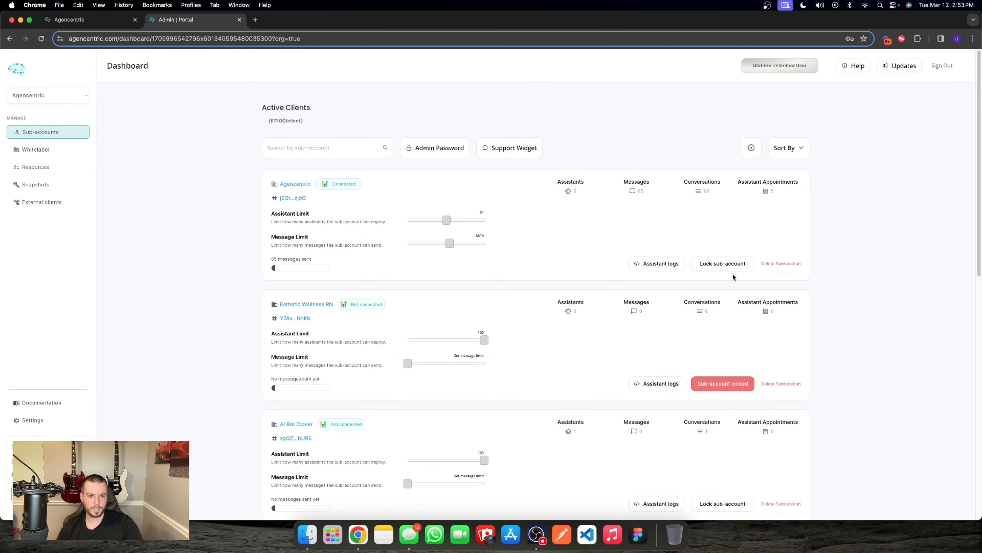
Lock the Agencentric sub-account and confirm its app area is locked
left_click(708, 264)
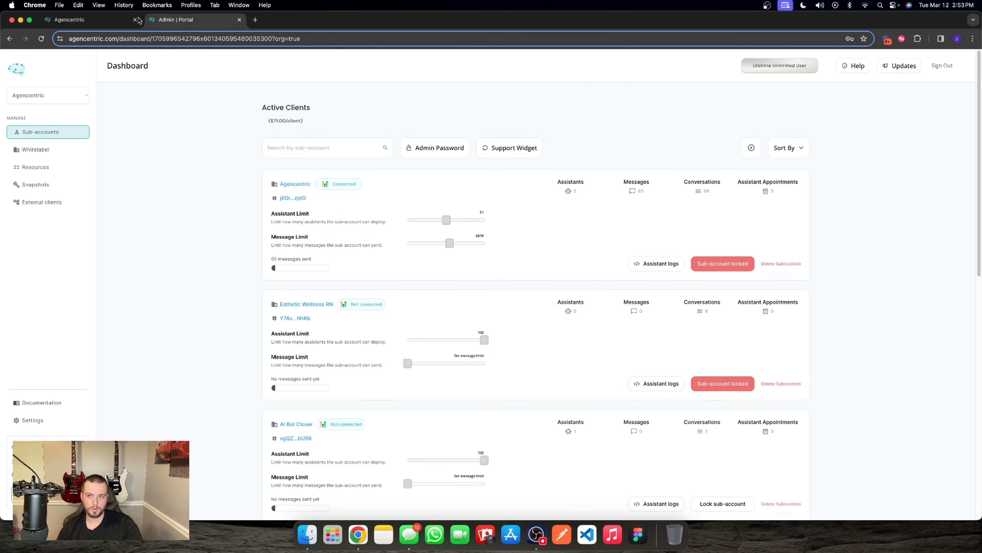
left_click(89, 20)
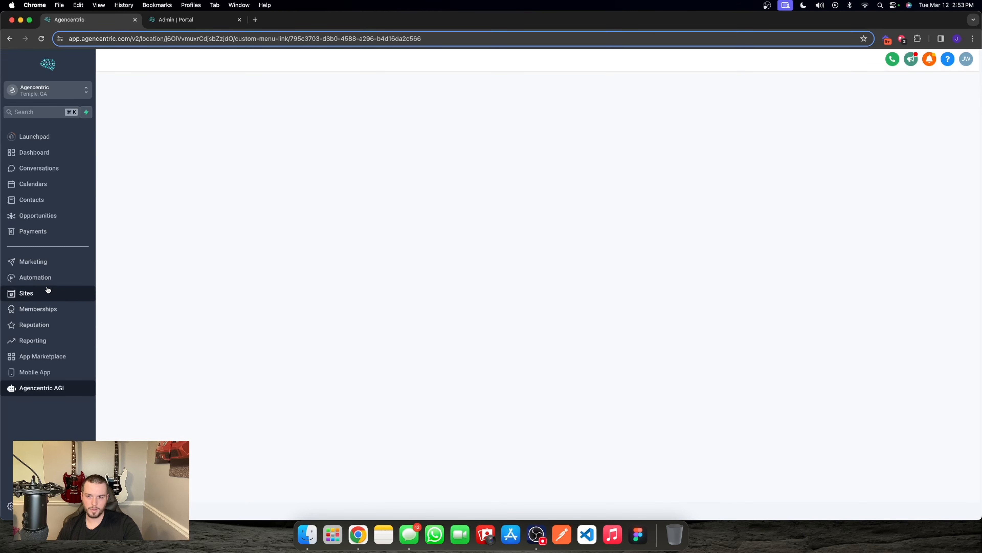
left_click(49, 278)
left_click(48, 391)
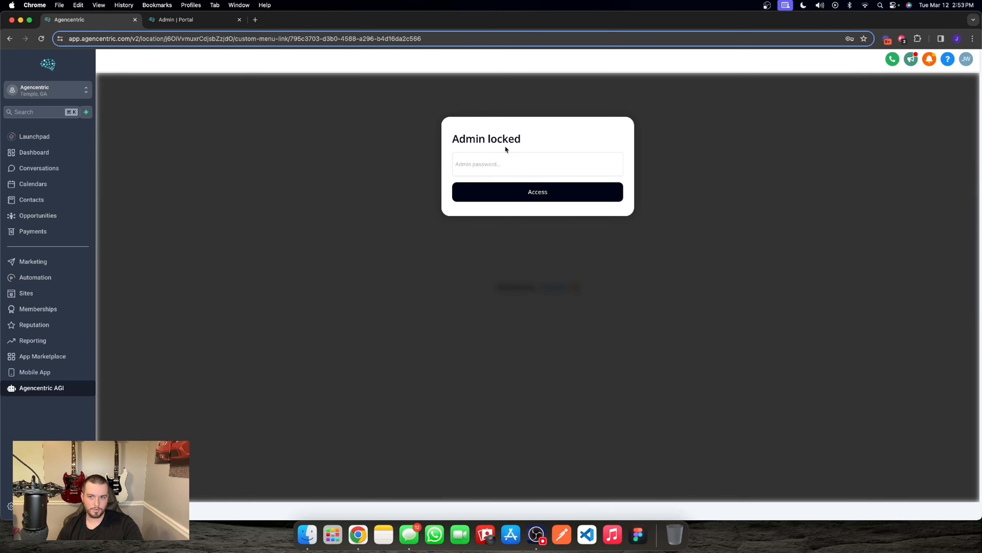
Copy the admin password from the admin portal and paste it to unlock the sub-account
left_click(176, 20)
left_click(429, 148)
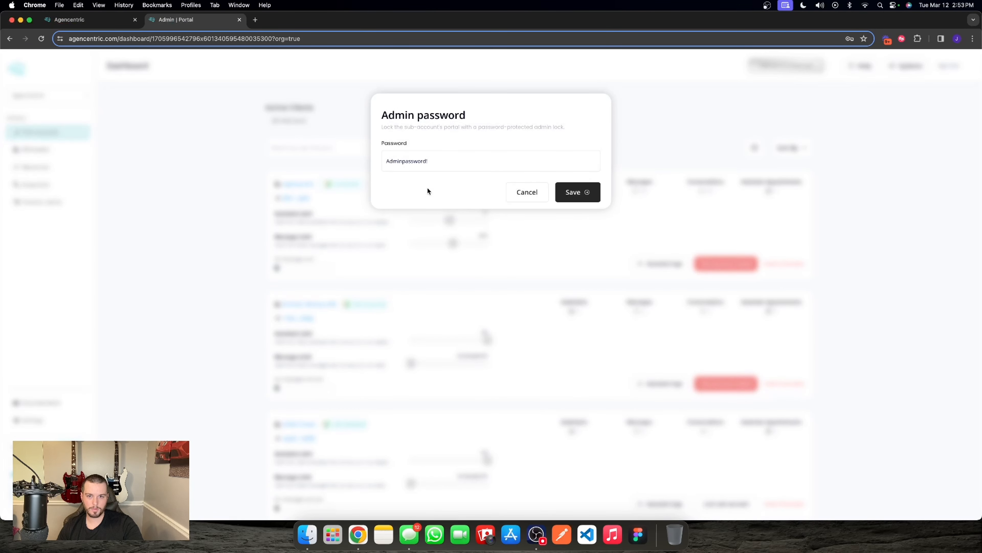
left_click(433, 164)
key("super+a")
left_click(89, 19)
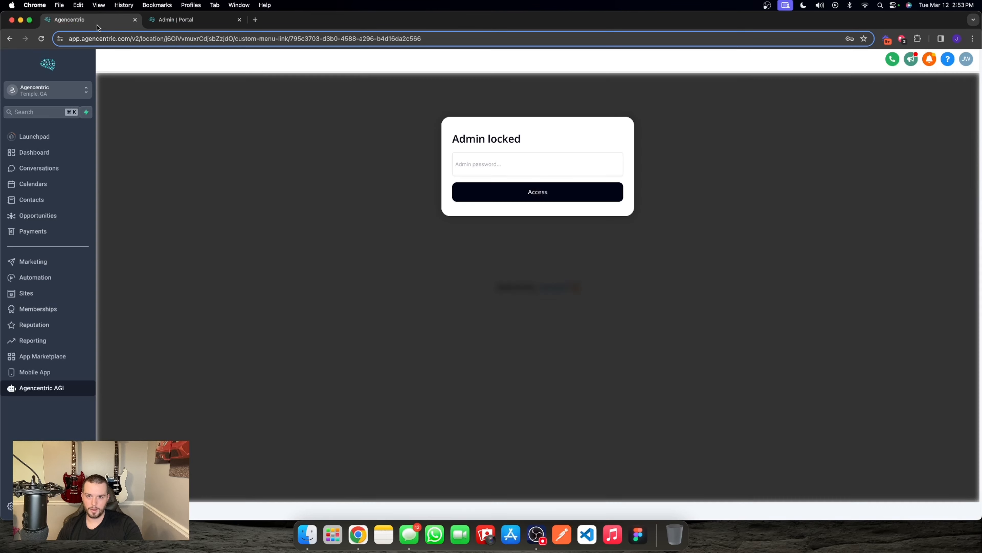
left_click(538, 164)
key("super+v")
left_click(460, 195)
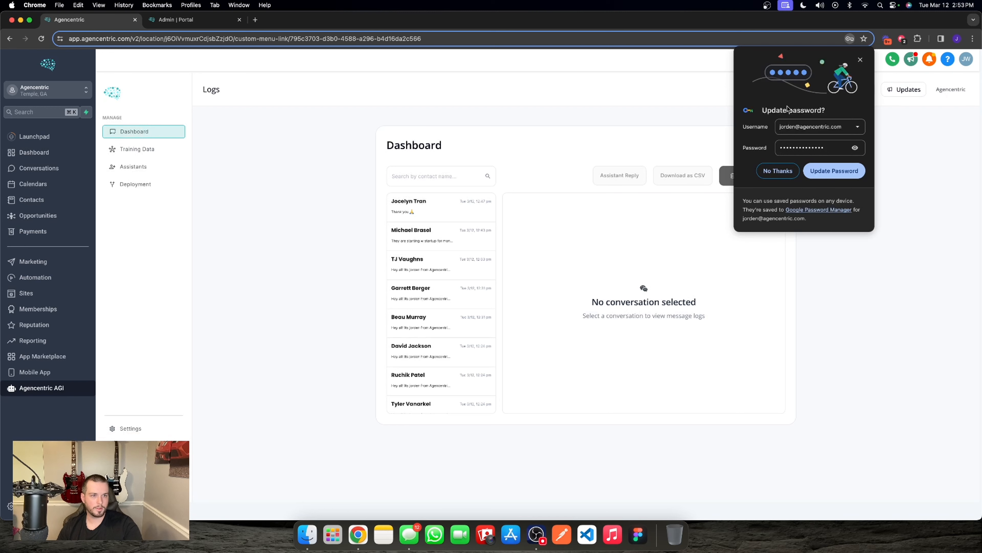
left_click(860, 60)
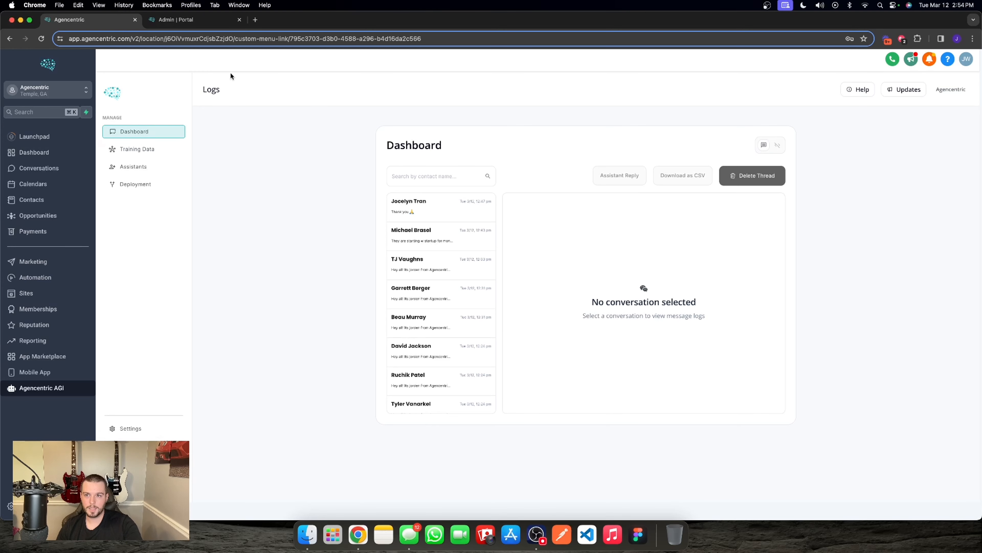
Close the admin password dialog and return to the Agencentric Logs dashboard
left_click(186, 20)
left_click(528, 193)
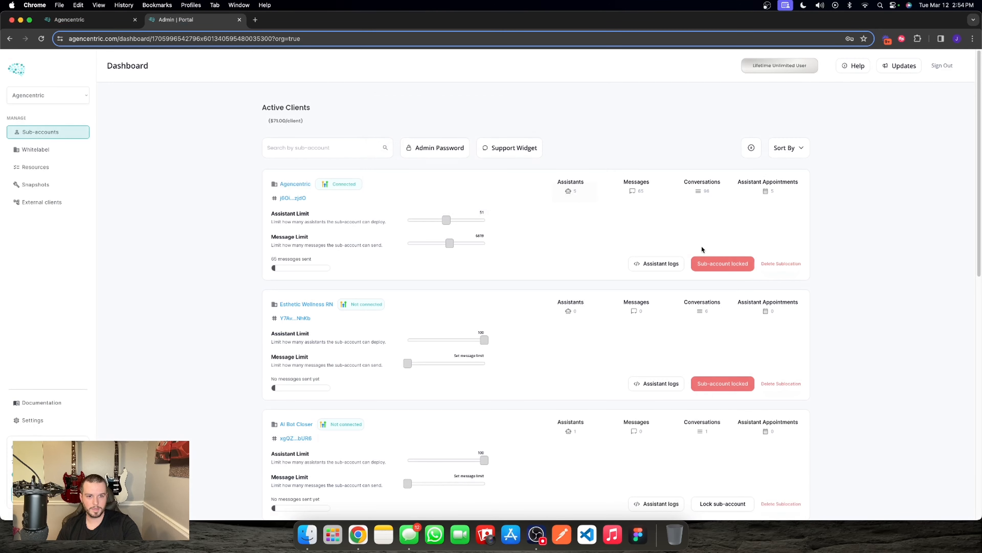
left_click(128, 23)
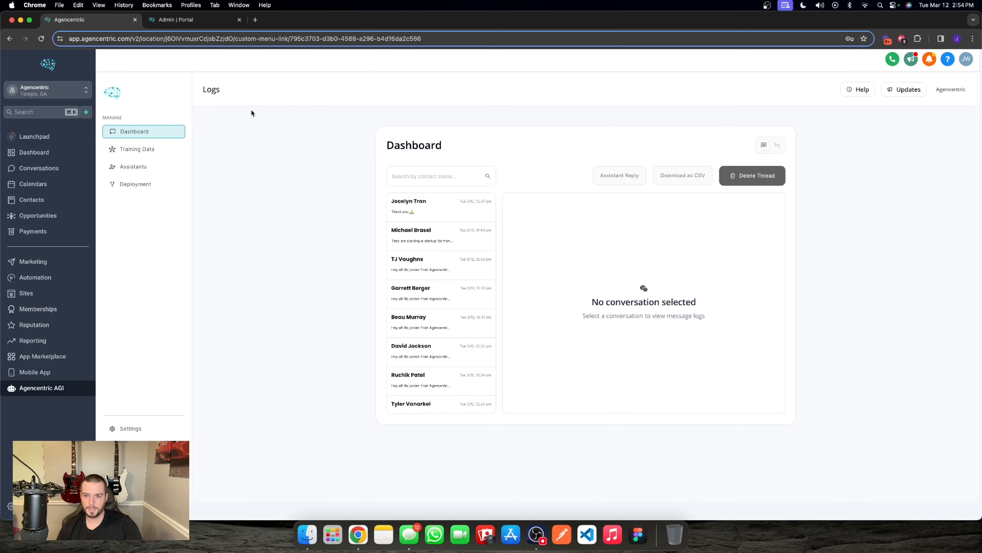
Create a new training data set on the Training Data page and open its settings
left_click(147, 150)
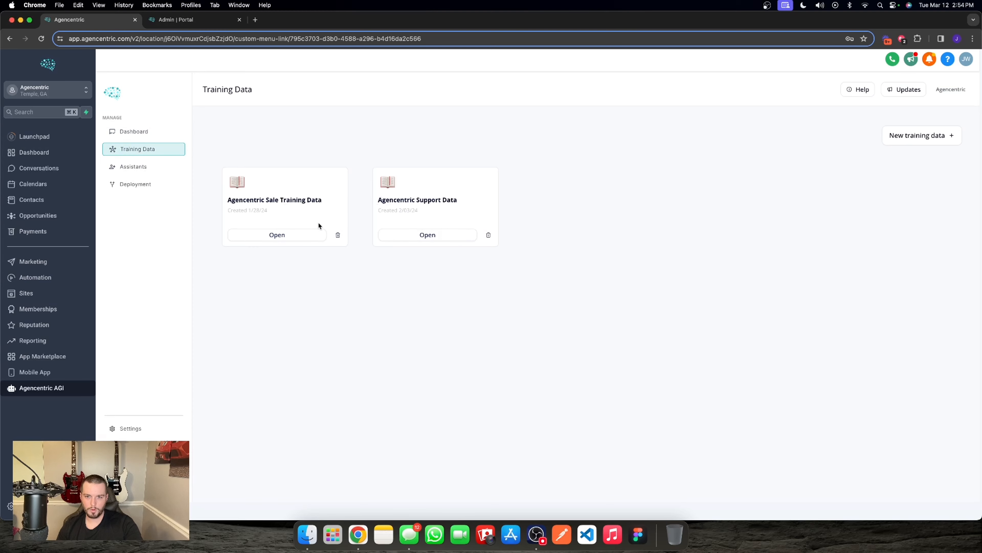
left_click(940, 136)
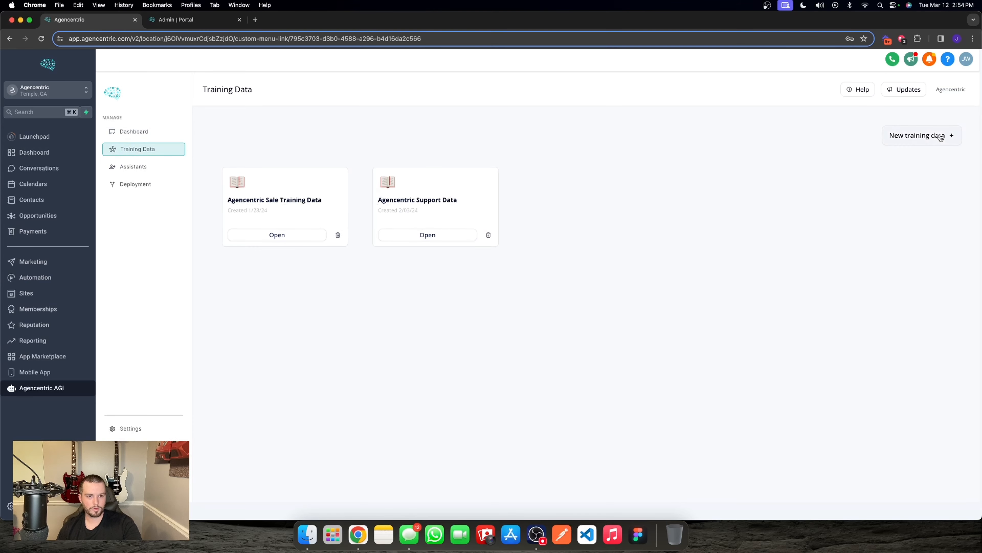
left_click(563, 235)
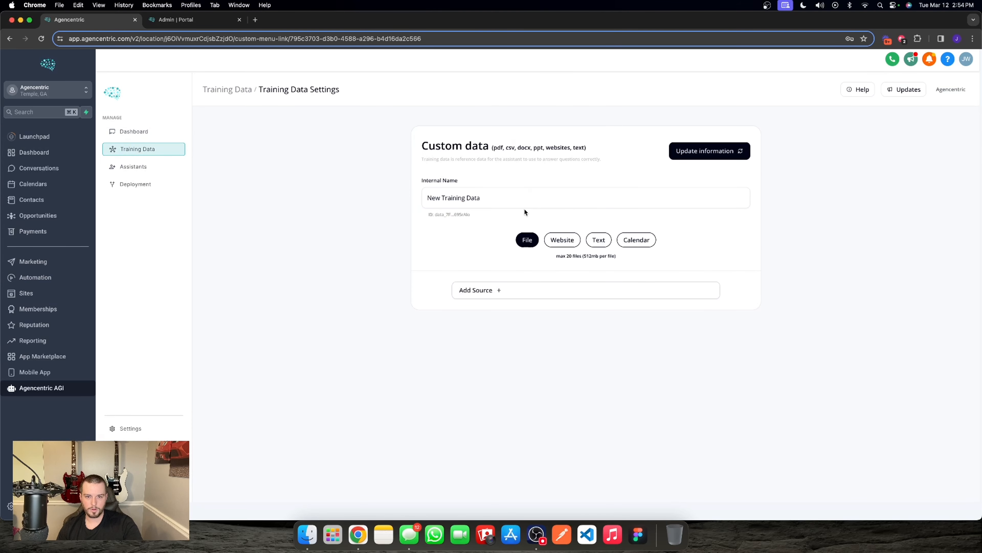
Rename its internal name to 'Assistant Closer Training Data', save, and return to the list
triple_click(521, 193)
type("As")
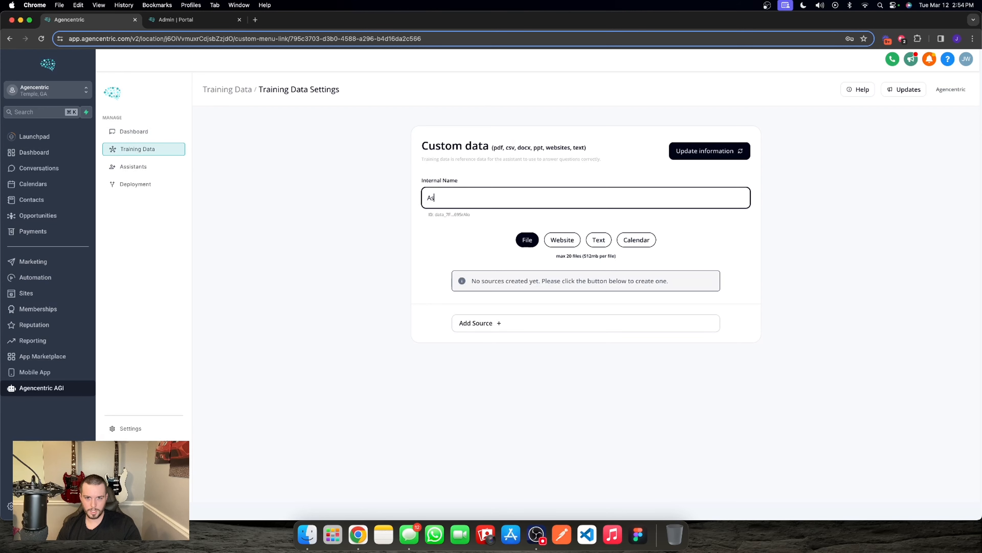
key("BackSpace")
type("Cl")
key("BackSpace")
type("Assistant Closer T")
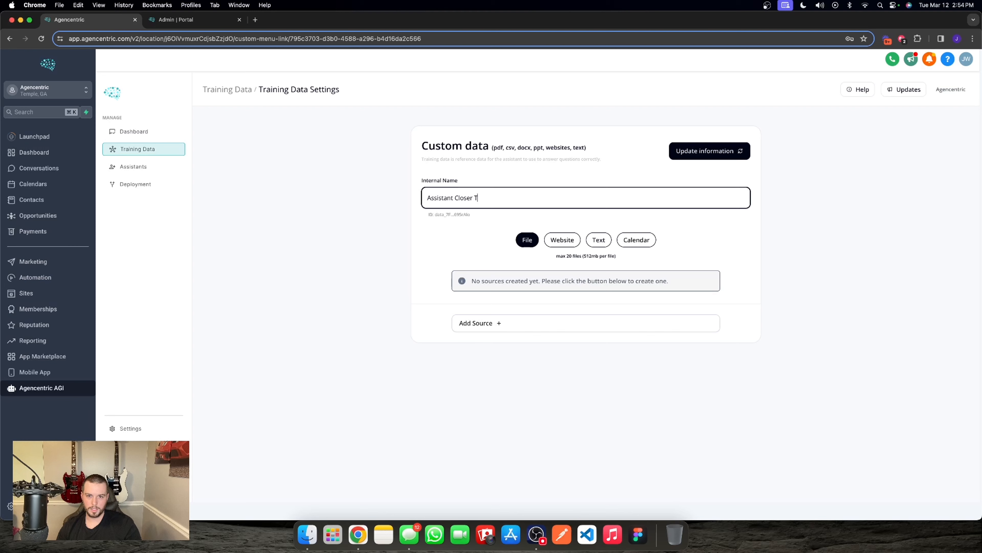
type("raining Data")
left_click(721, 152)
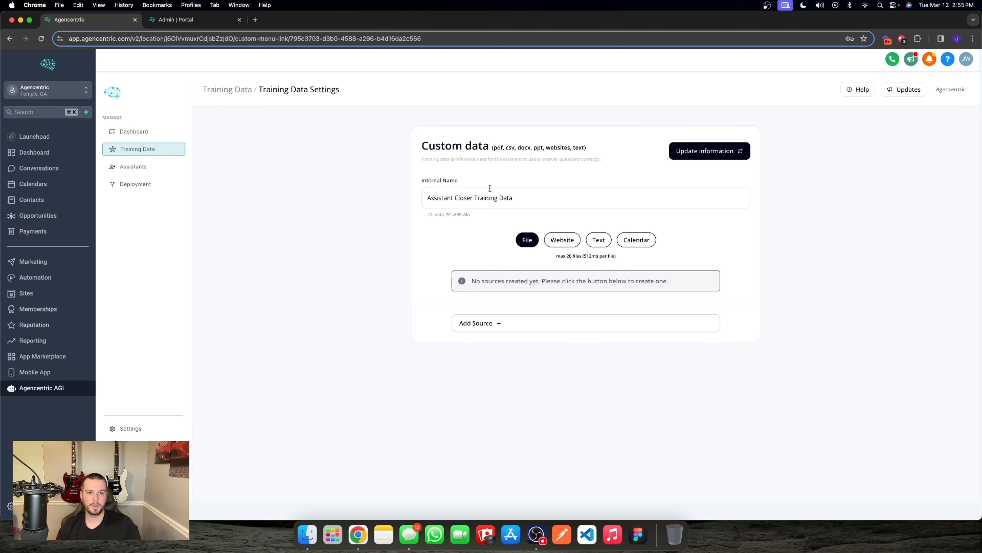
left_click(227, 90)
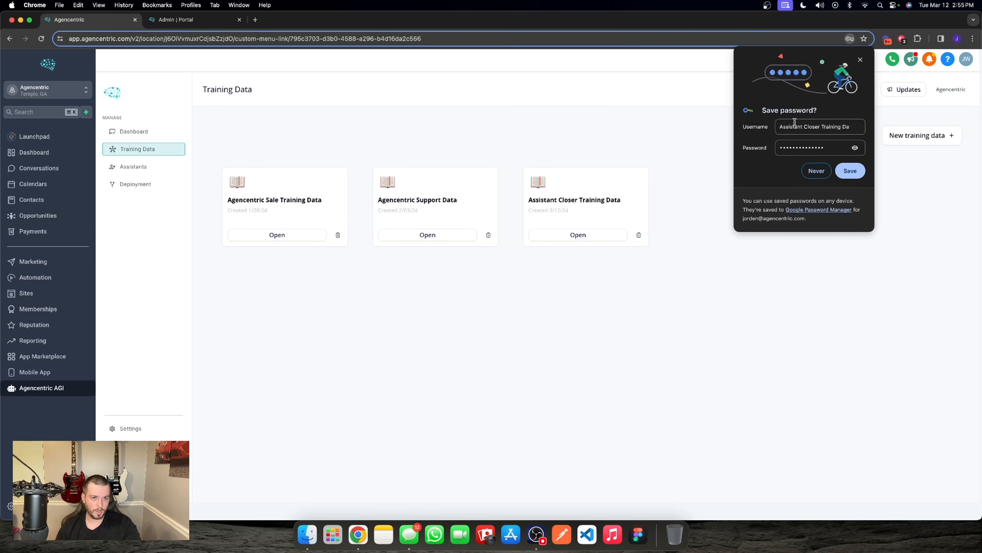
left_click(860, 60)
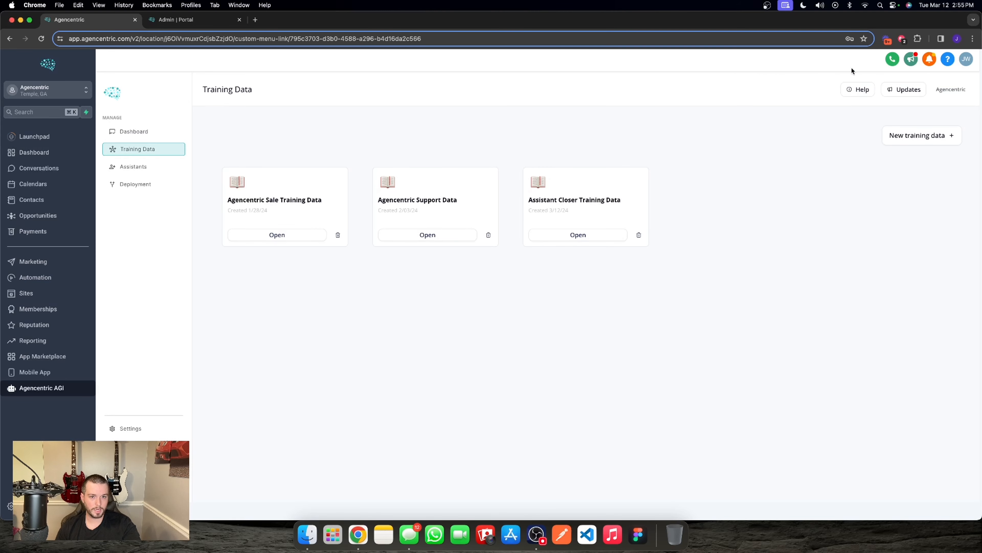
Add agencentric.com as a scraped website source in the Assistant Closer Training Data
left_click(577, 234)
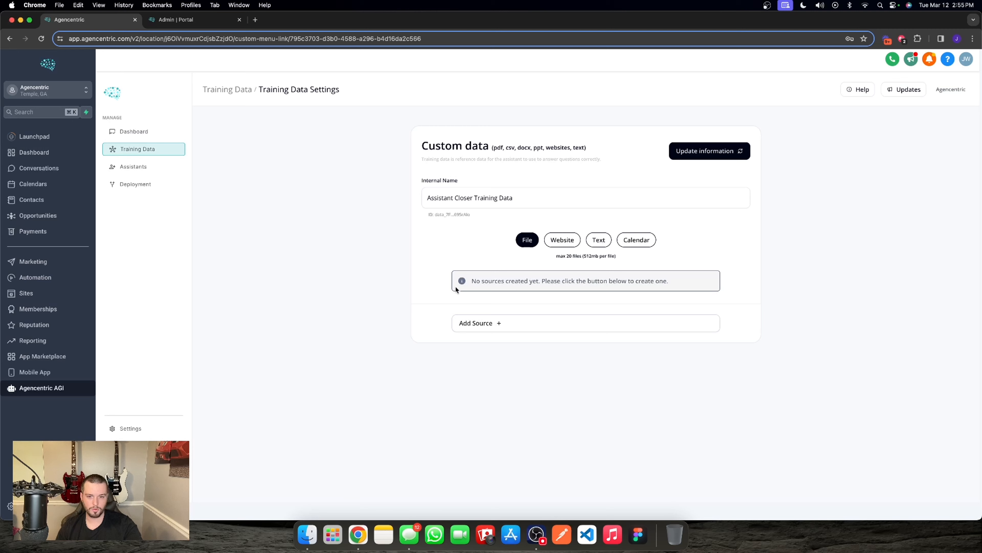
left_click(561, 240)
left_click(510, 323)
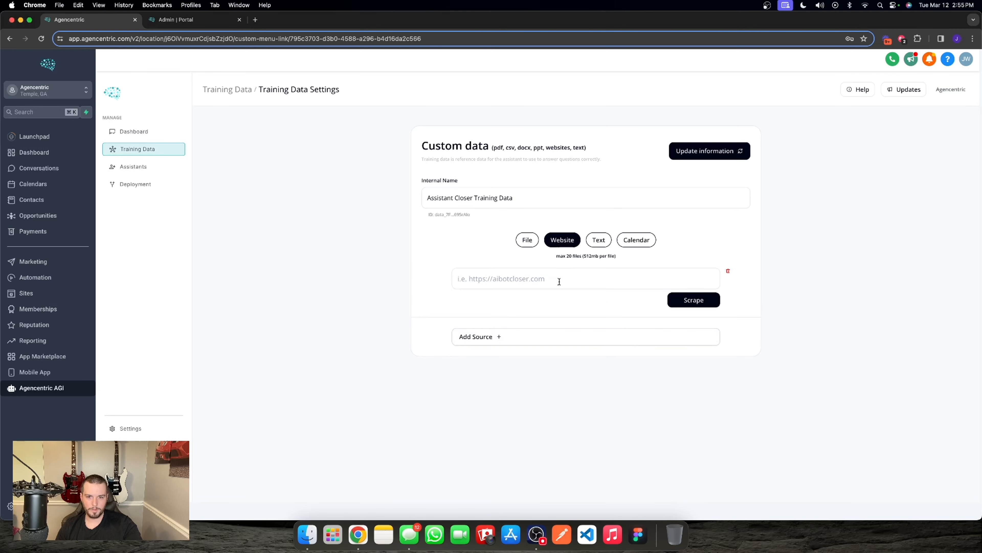
left_click(544, 285)
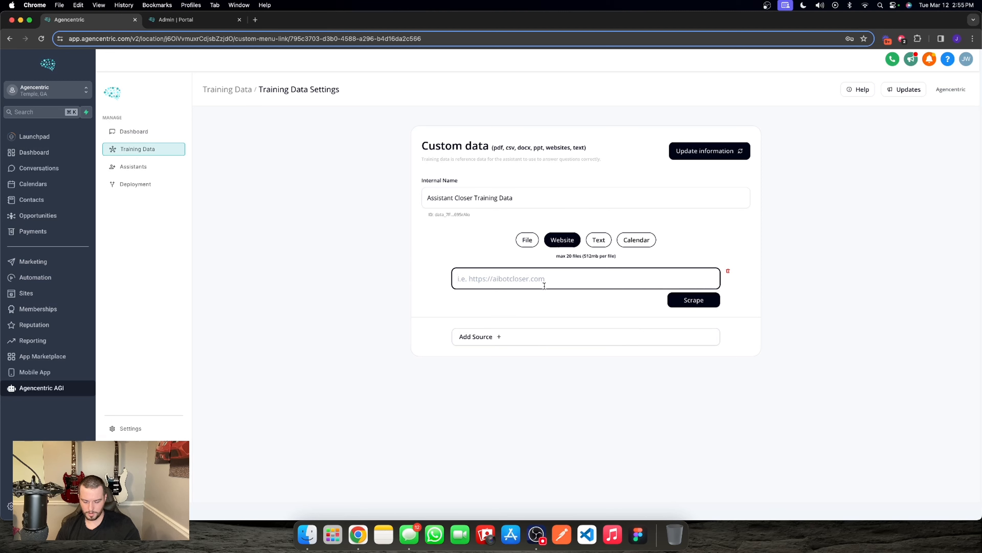
type("agencentric")
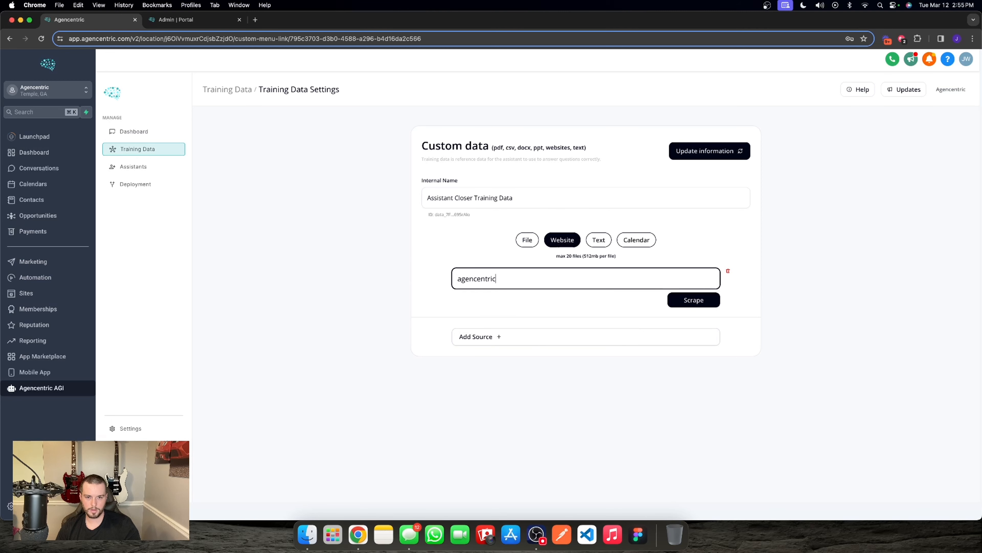
type(".com")
left_click(710, 301)
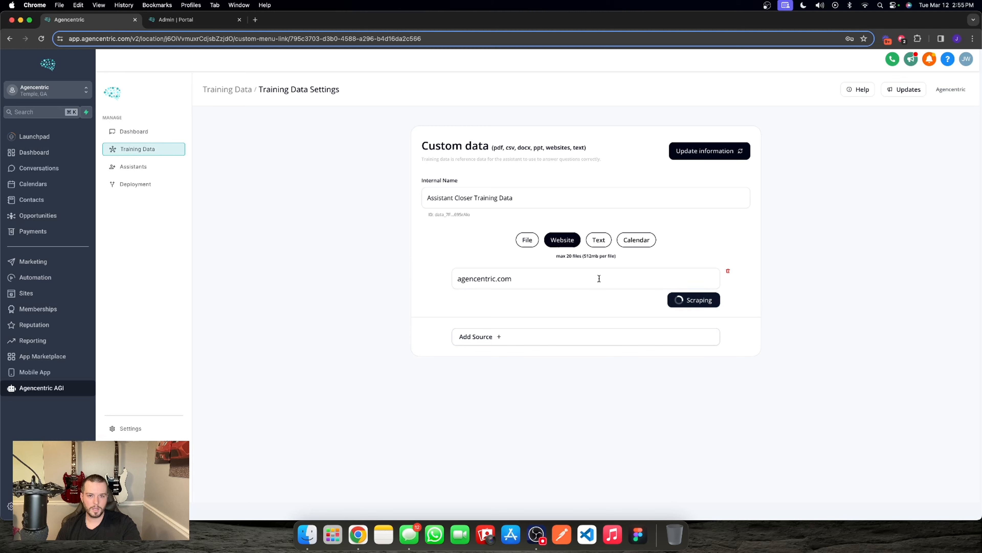
Add and save a text source reading "$97 for 1 location"
left_click(596, 240)
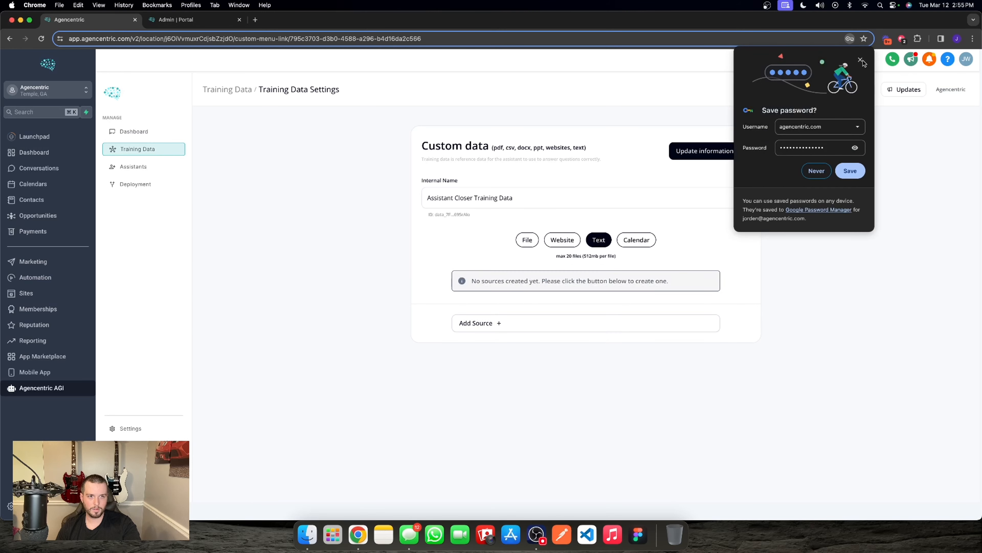
left_click(521, 326)
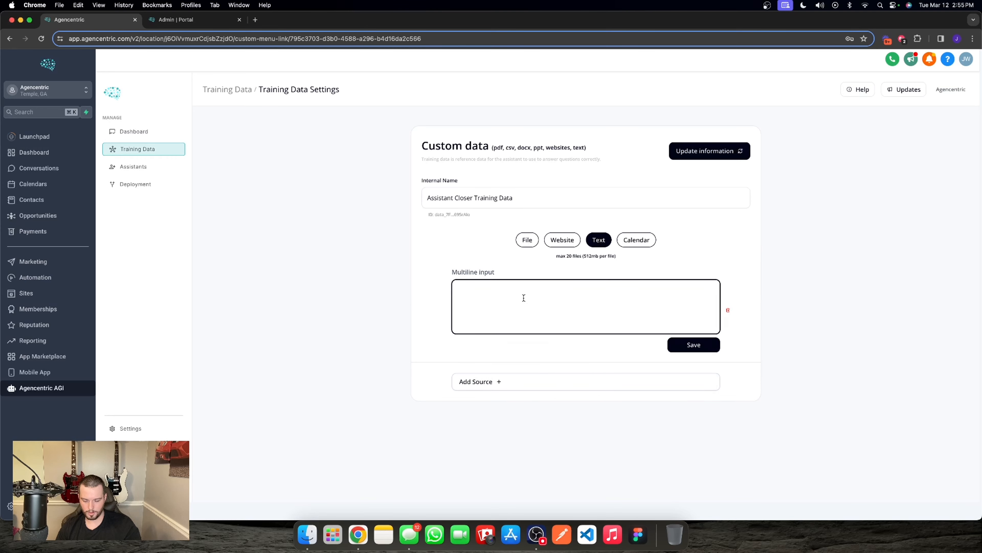
type("$97 for ")
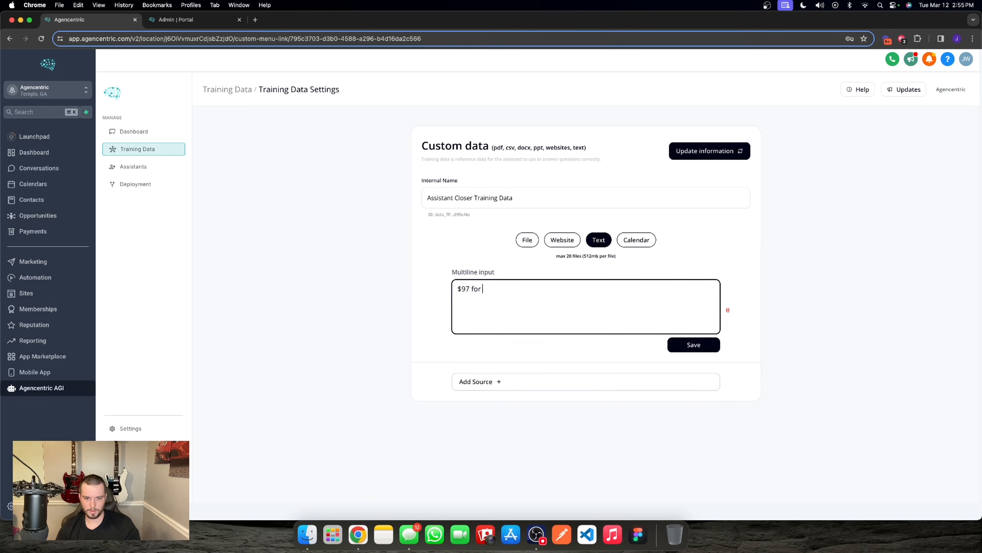
type("1 location")
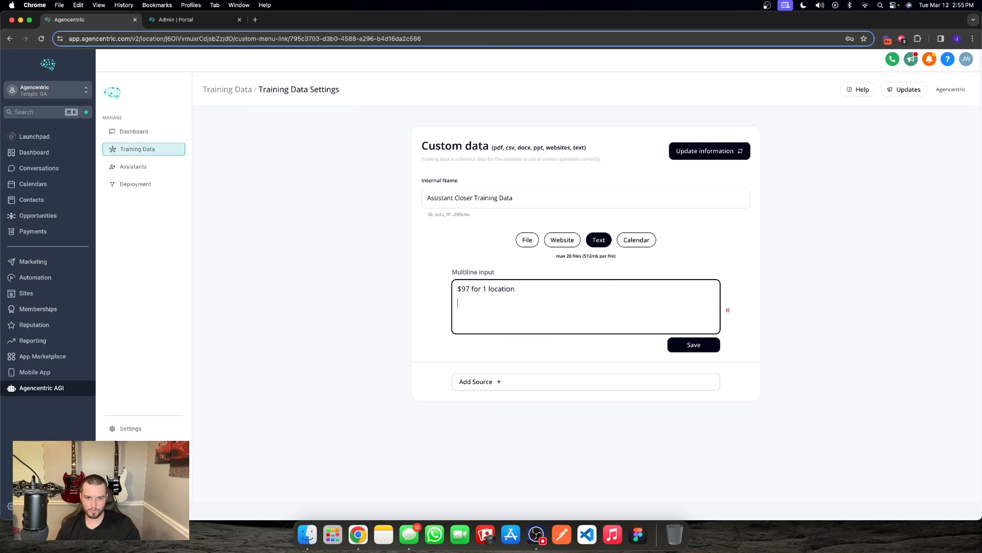
key("Return")
type("....")
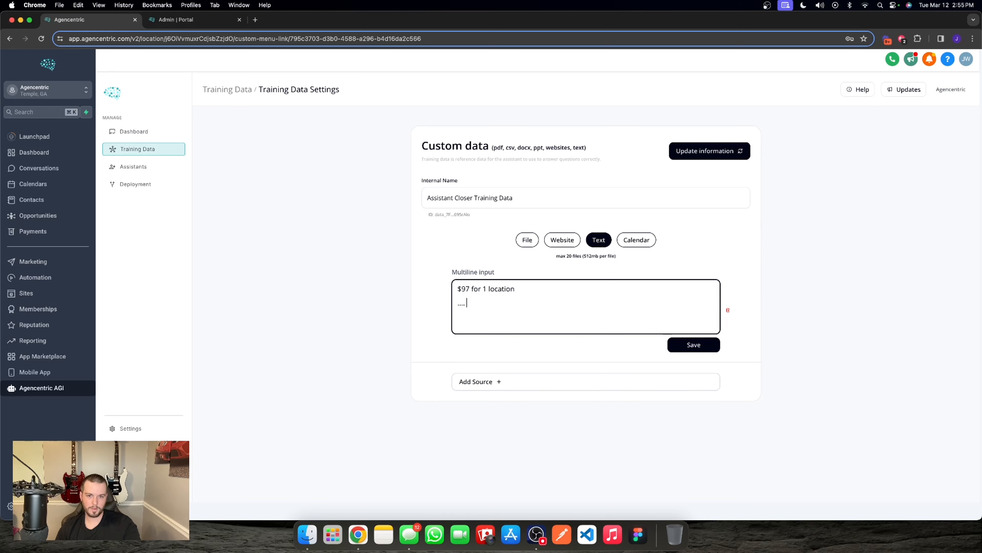
left_click(680, 347)
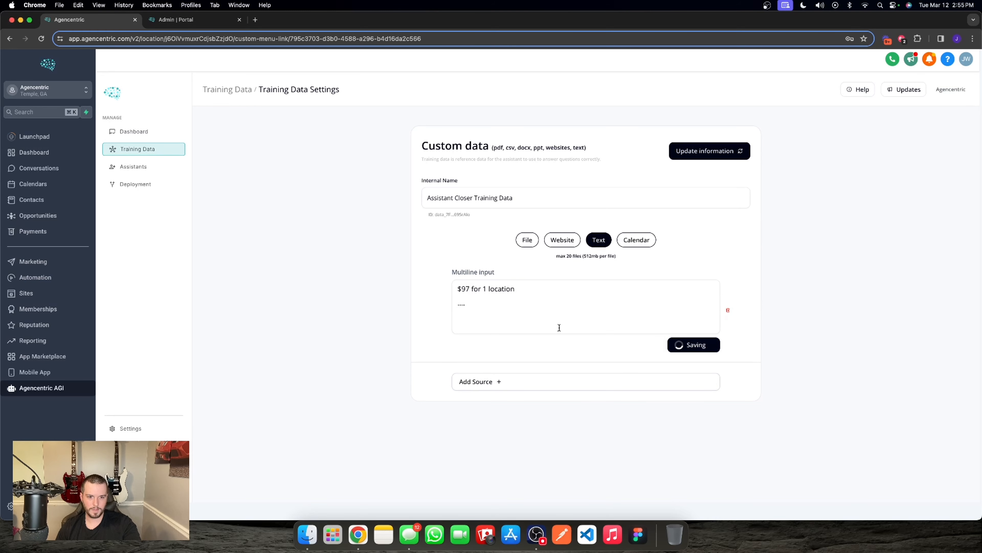
left_click(564, 240)
left_click(519, 313)
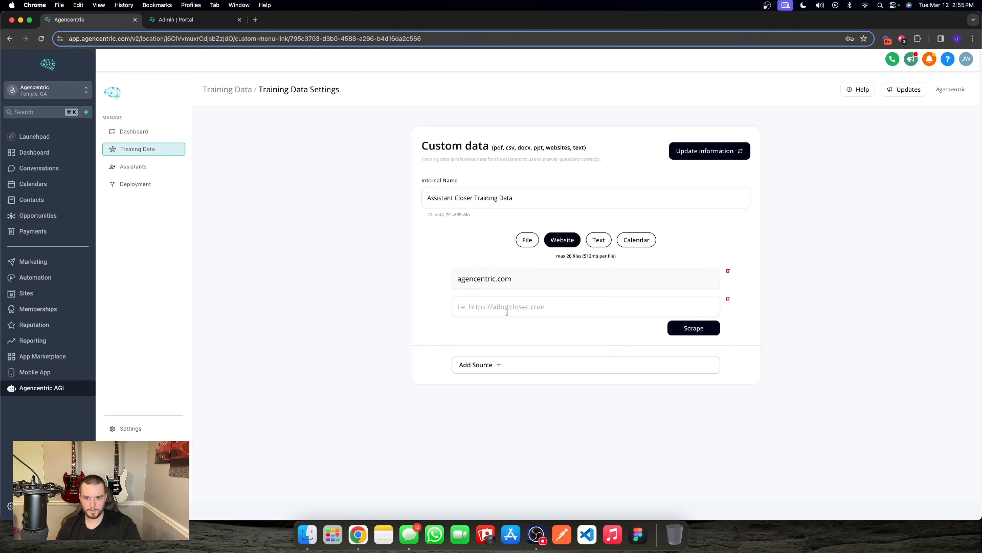
type("https://")
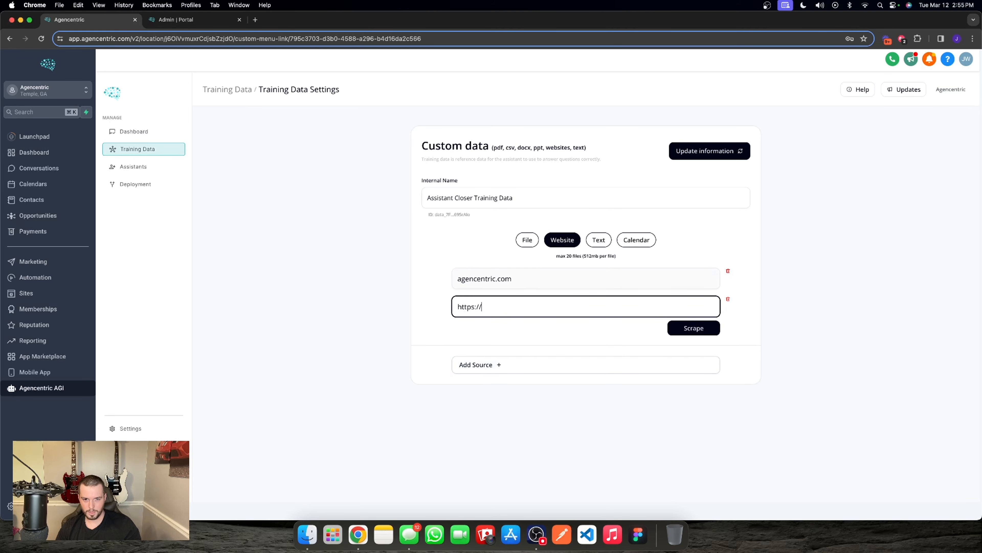
type("agen")
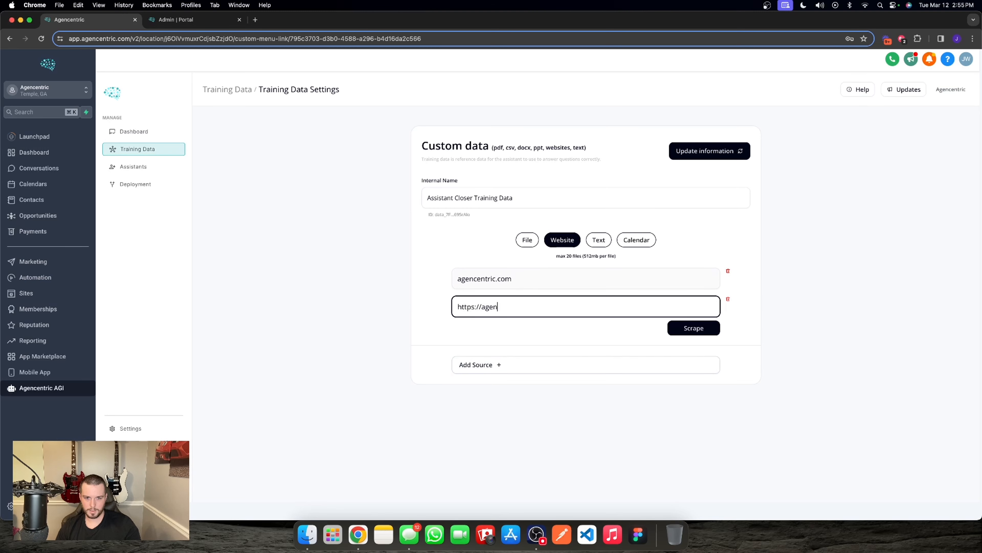
type("centric.com")
key("Return")
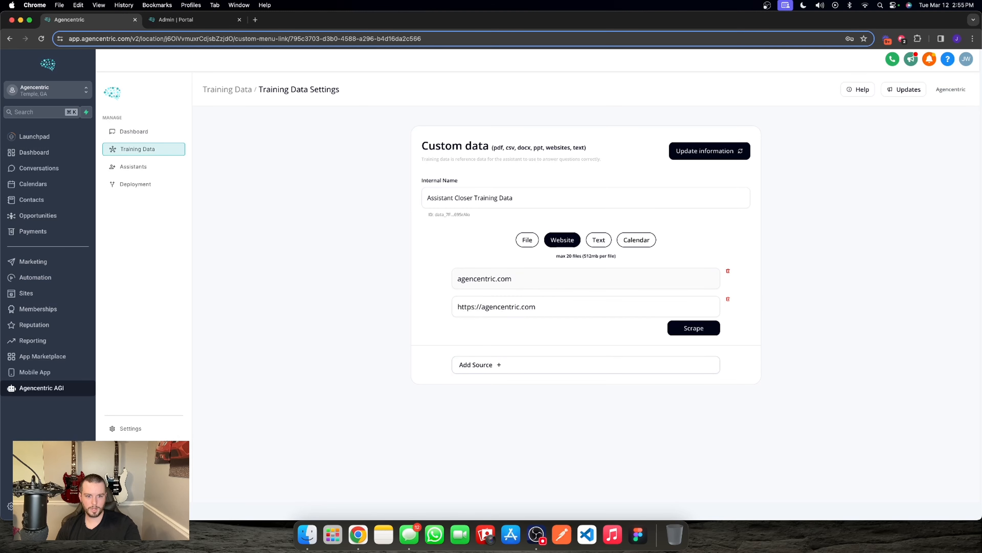
left_click(684, 333)
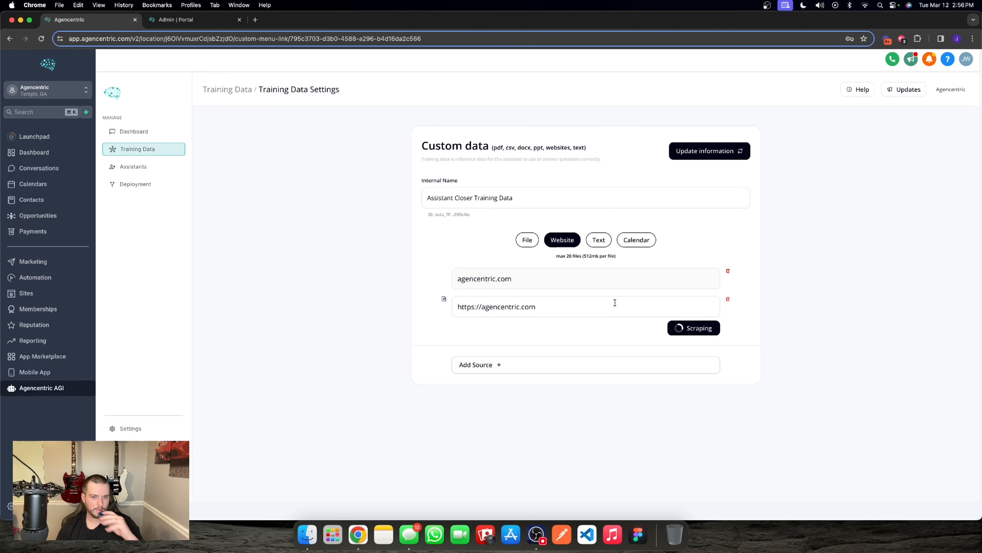
left_click(498, 304)
type("http")
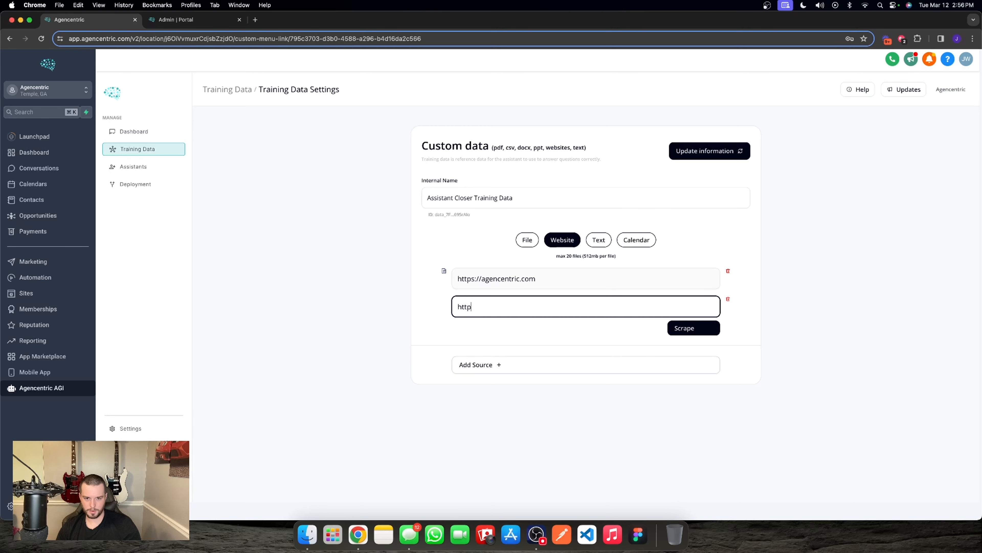
type("s://youtube.com")
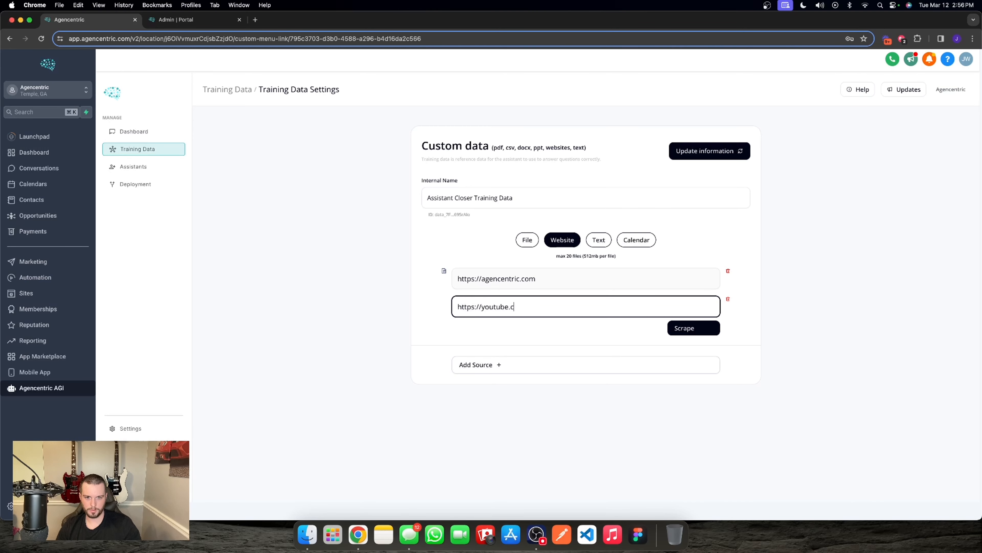
left_click(682, 331)
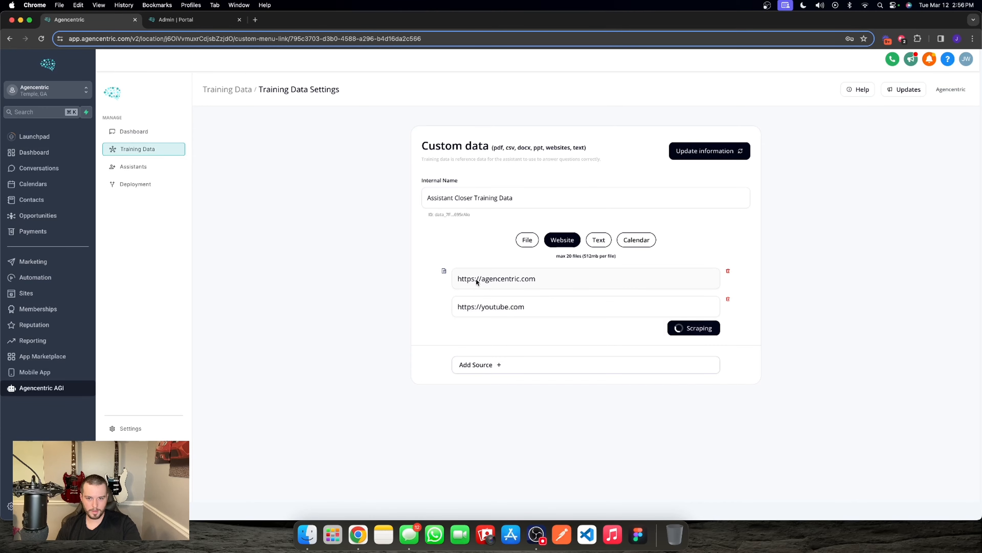
Review the scraped text of both website sources, then collapse it
left_click(444, 271)
scroll(528, 287, "down", 5)
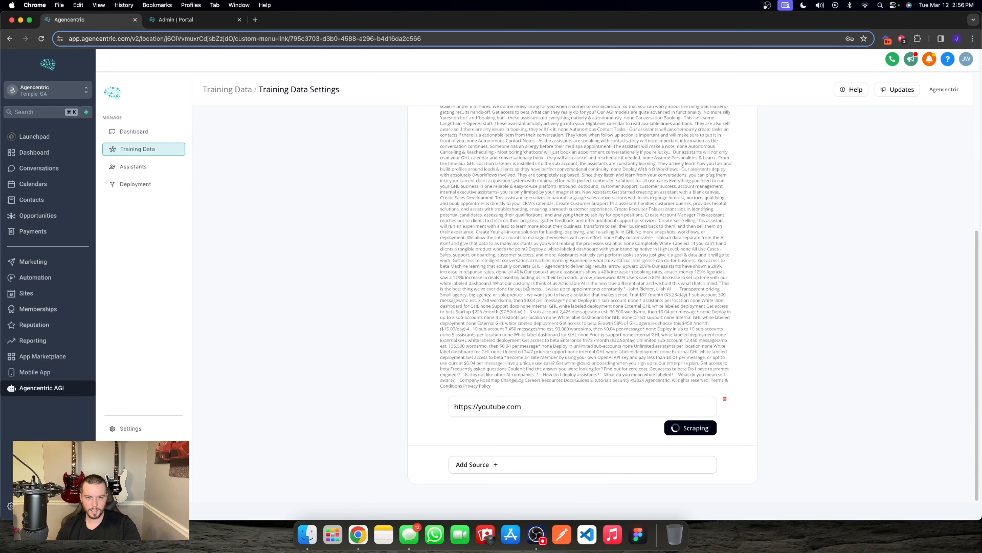
scroll(528, 287, "up", 5)
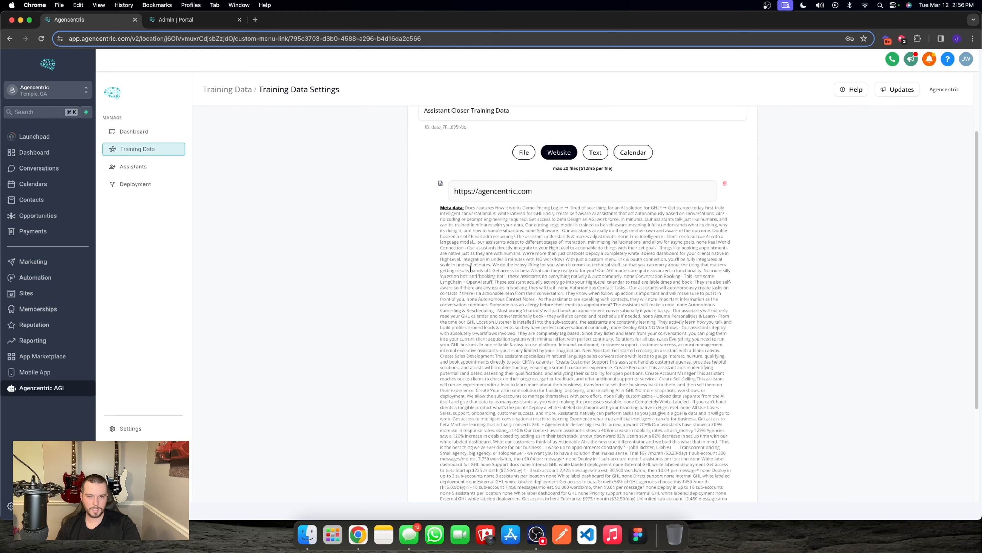
left_click(862, 58)
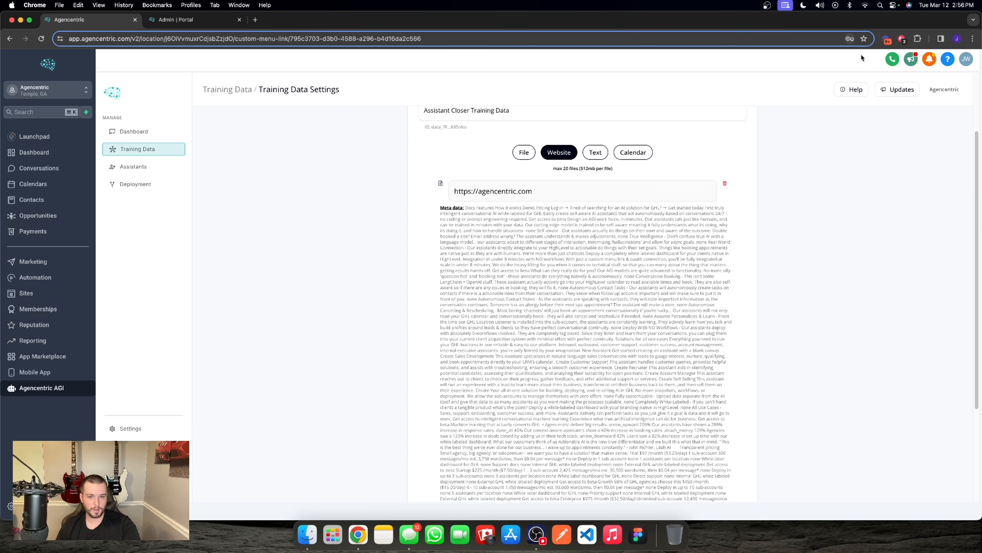
scroll(555, 231, "down", 4)
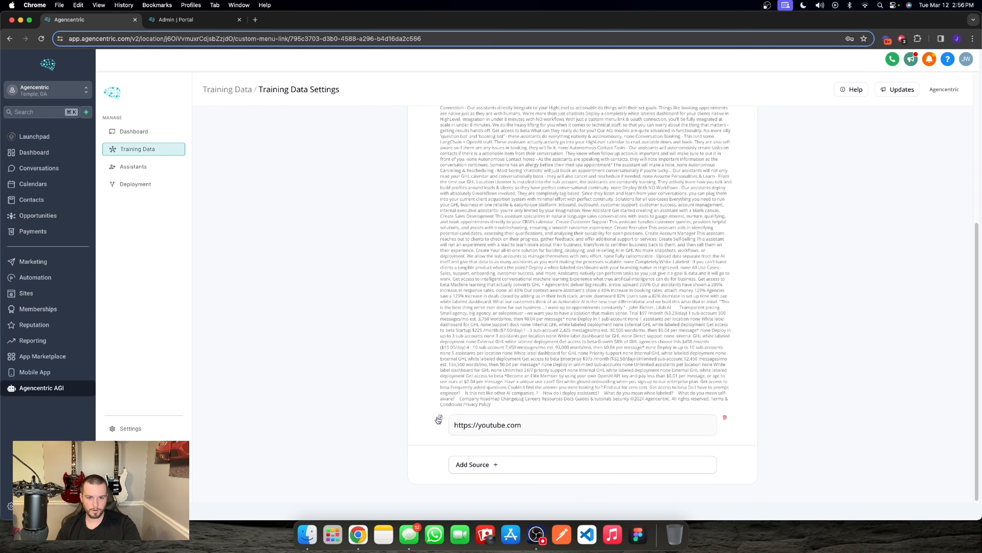
left_click_drag(516, 420, 544, 420)
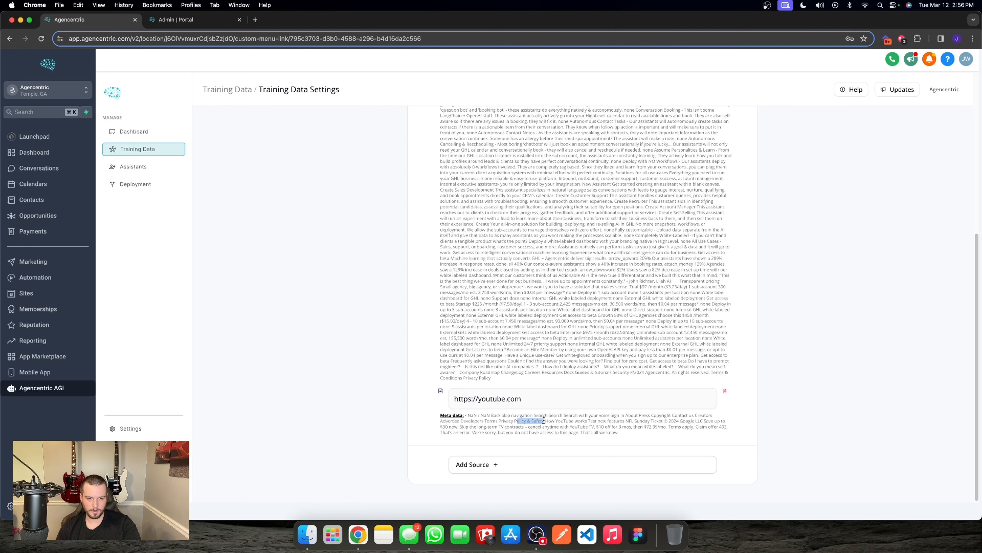
triple_click(607, 430)
scroll(519, 382, "up", 10)
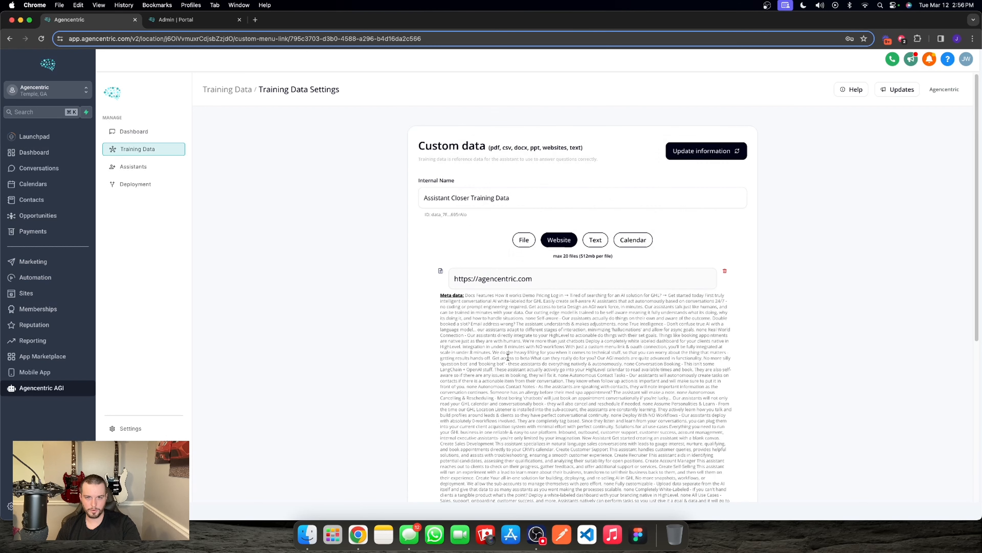
left_click(439, 272)
left_click(444, 301)
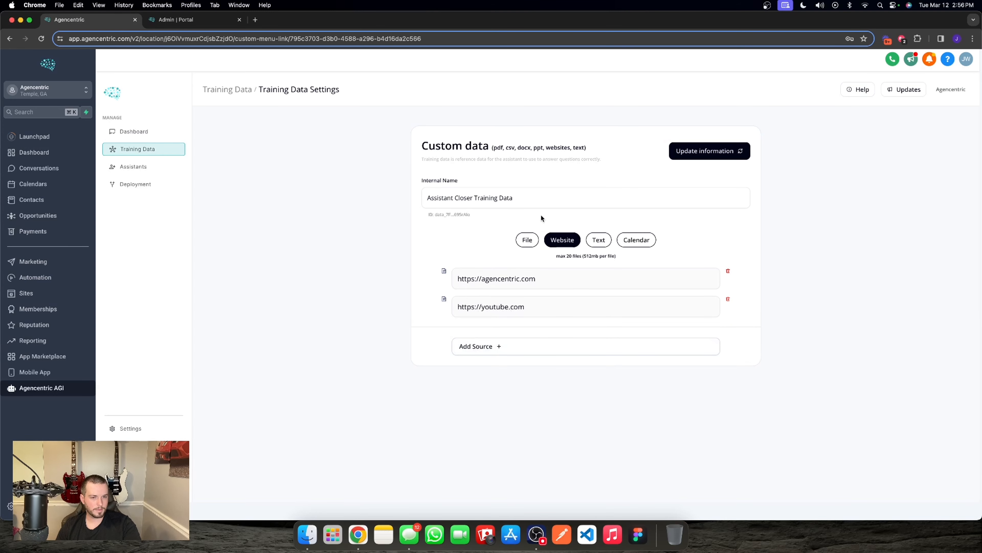
Upload Most Attractive Youtube Thumbnail.png and inaccurate_response.txt as file sources
left_click(524, 238)
left_click(503, 323)
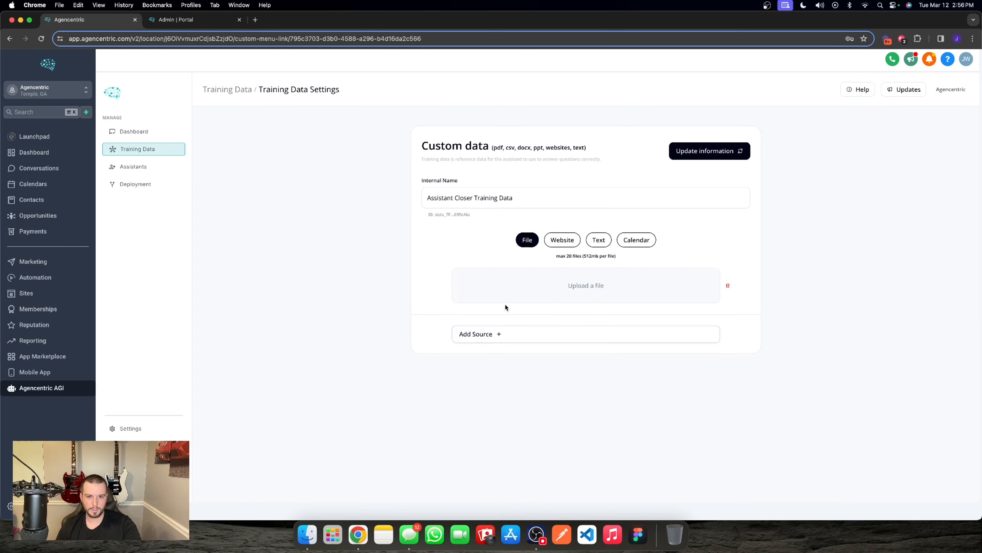
left_click(603, 294)
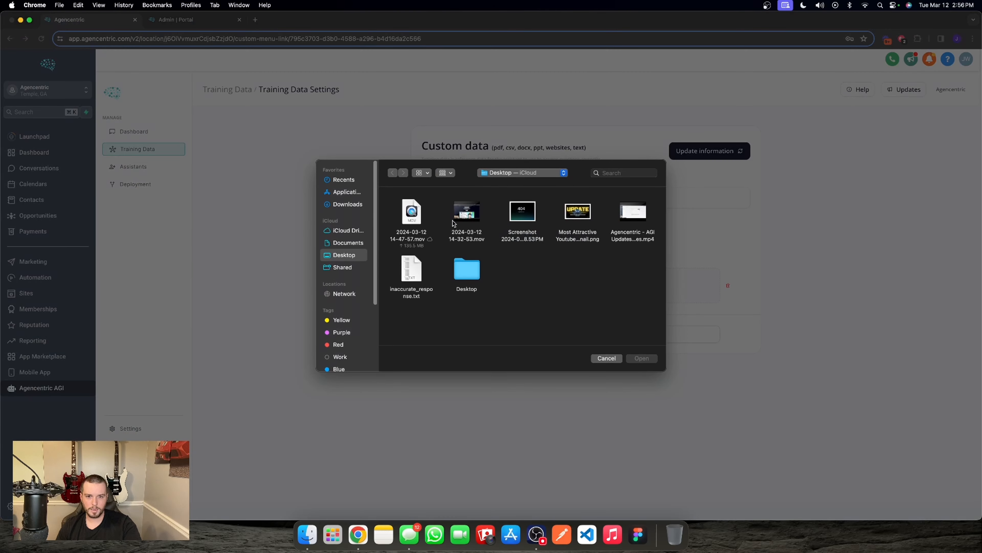
double_click(578, 219)
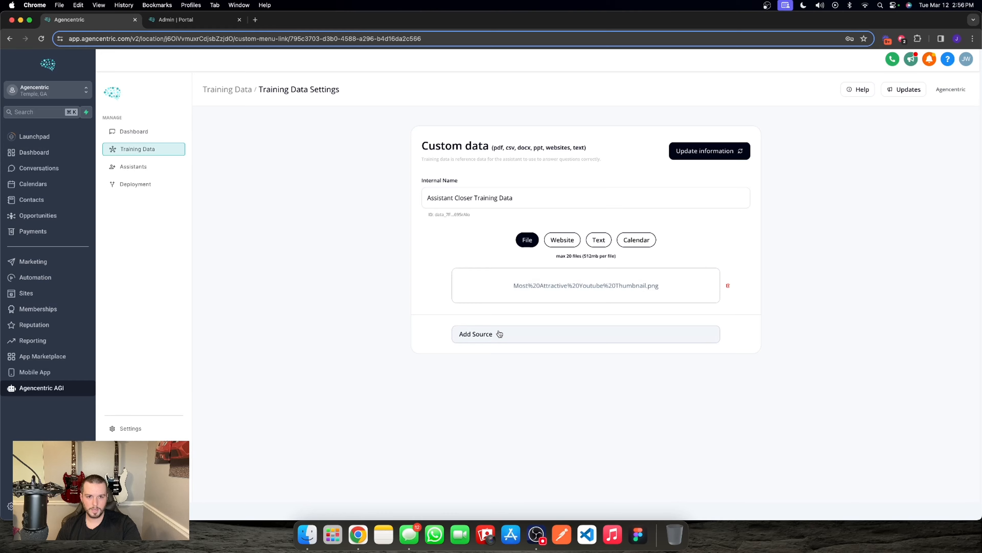
left_click(505, 337)
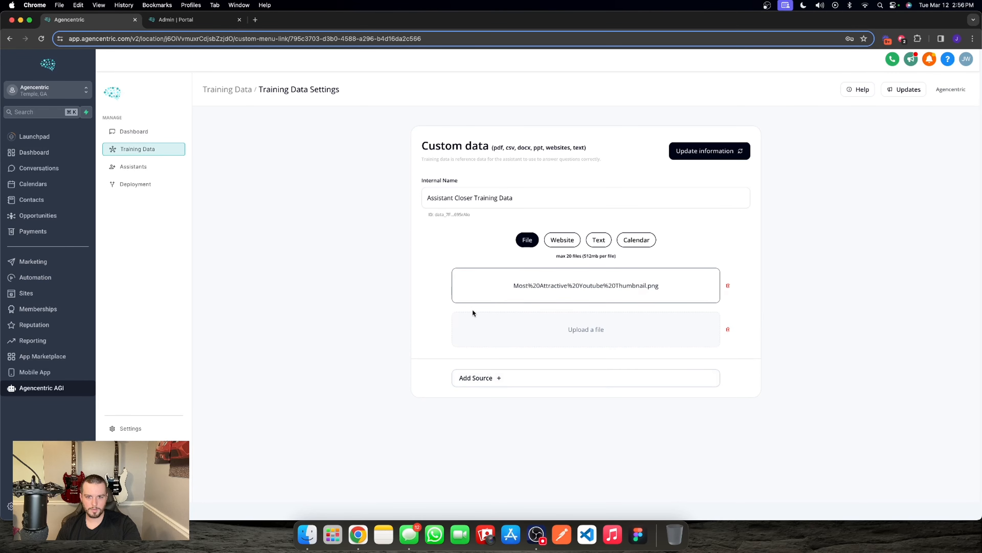
left_click(511, 327)
double_click(411, 271)
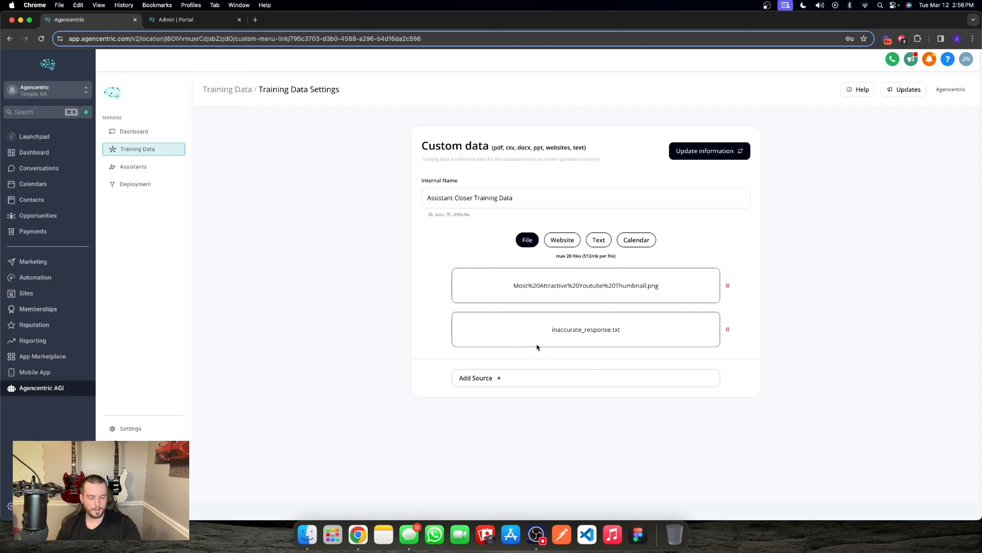
left_click_drag(536, 345, 535, 353)
left_click(390, 310)
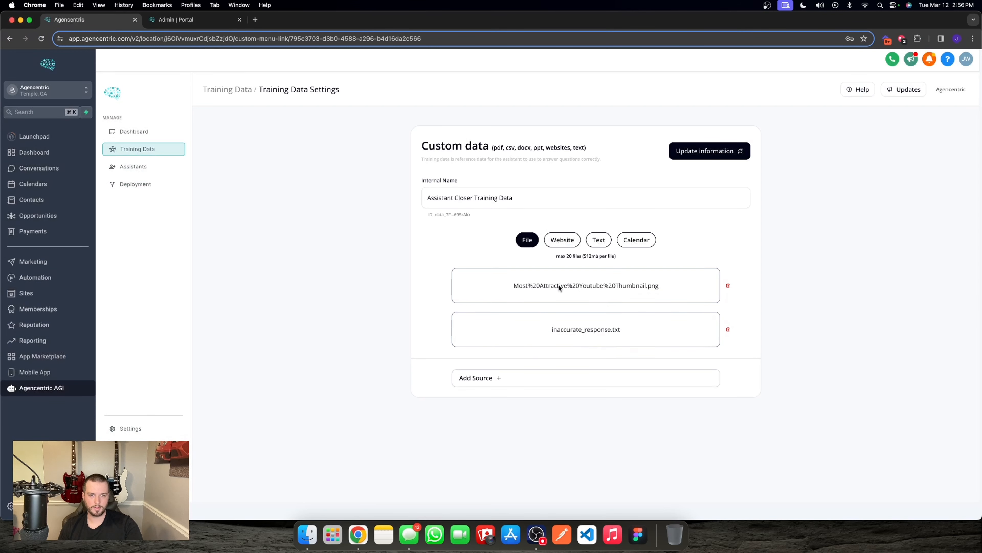
left_click(555, 240)
Sync calendars, choose the Agencentric calendar for booking, and save the training data
left_click(599, 240)
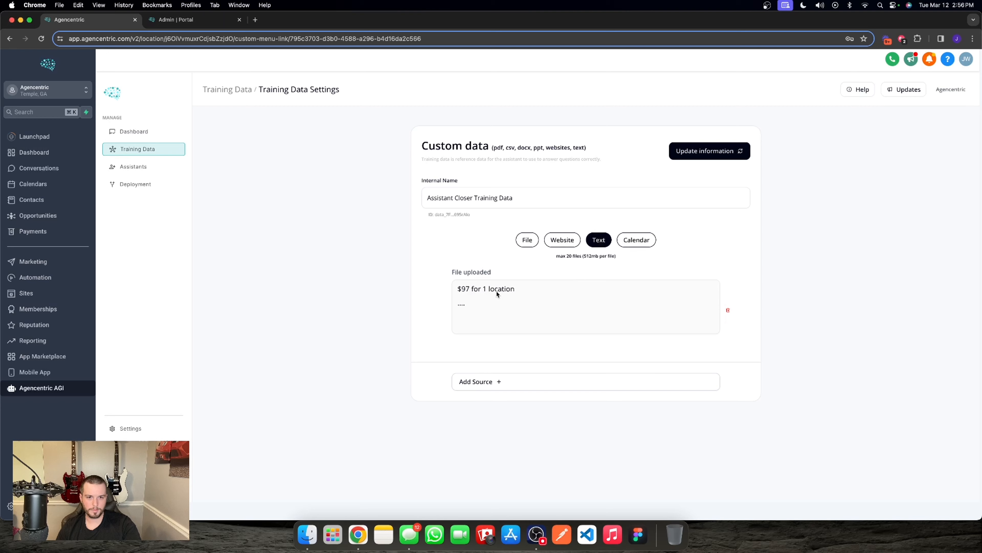
left_click(635, 239)
left_click(569, 299)
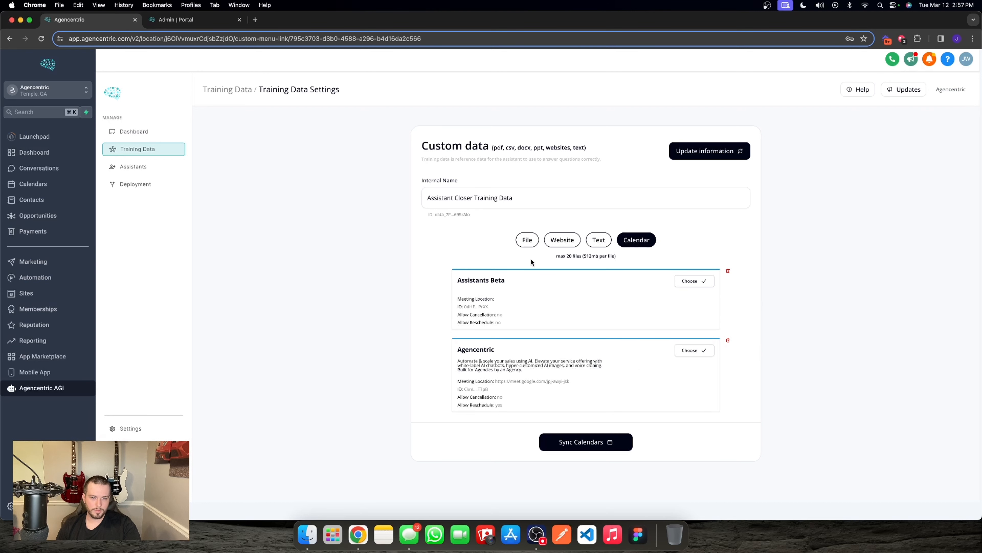
left_click(685, 354)
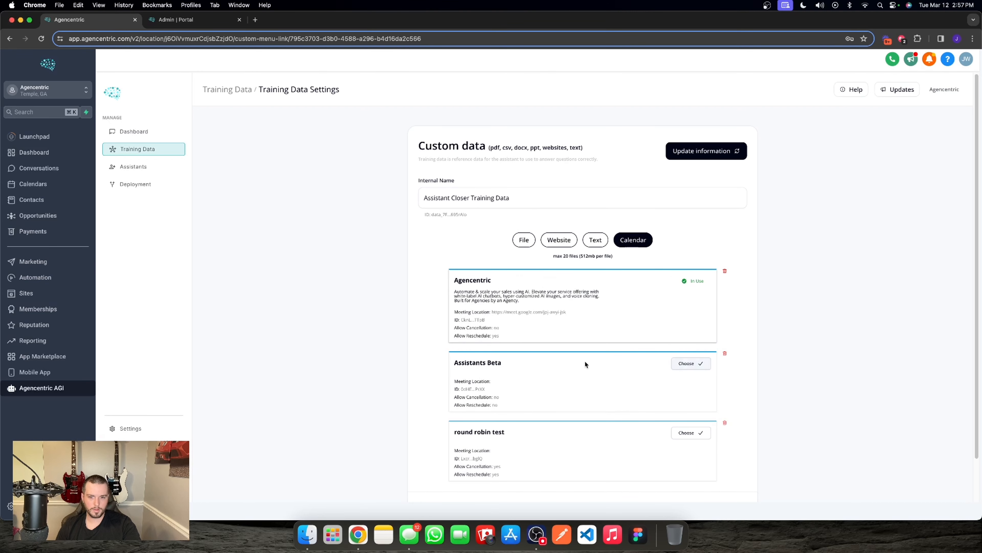
double_click(478, 278)
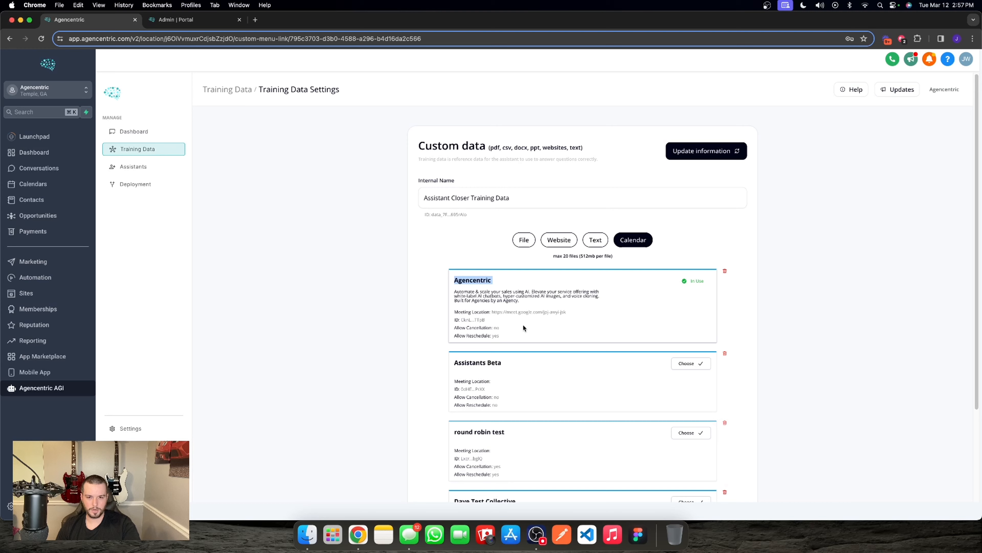
scroll(538, 347, "down", 5)
scroll(538, 348, "up", 5)
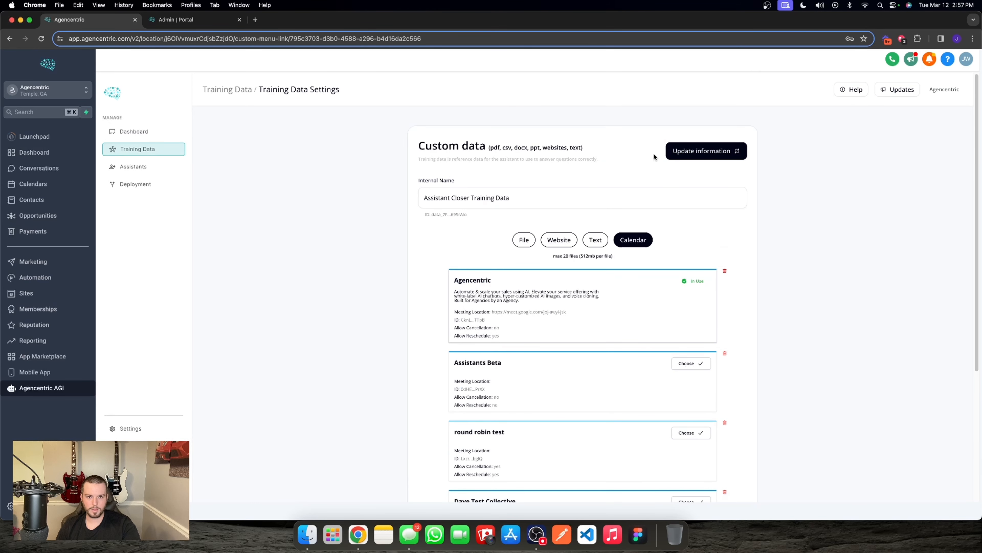
left_click(675, 151)
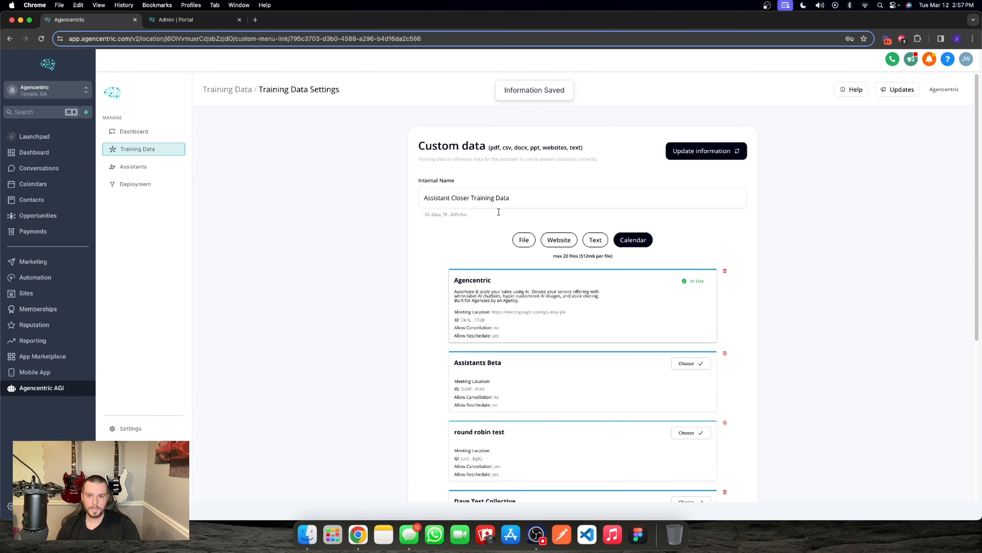
Review the website, text, calendar and file sources again
left_click(559, 240)
left_click(603, 241)
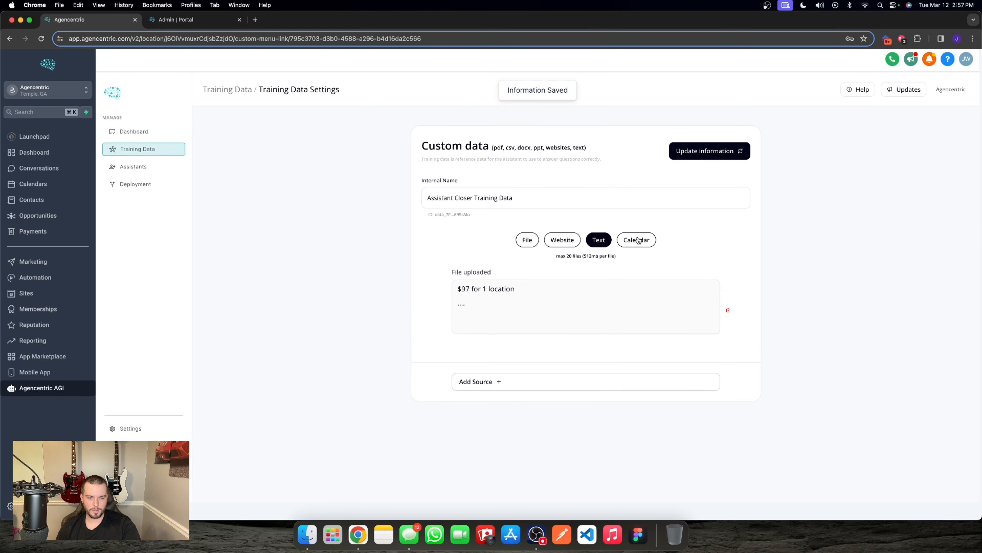
left_click(636, 240)
left_click(528, 239)
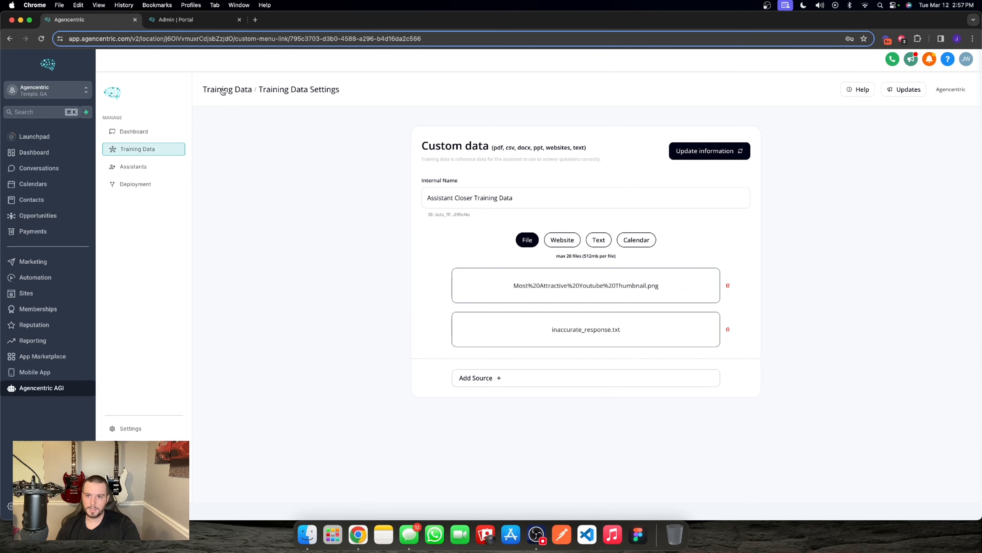
Create a new assistant from the Sales Development template and open its settings
left_click(243, 90)
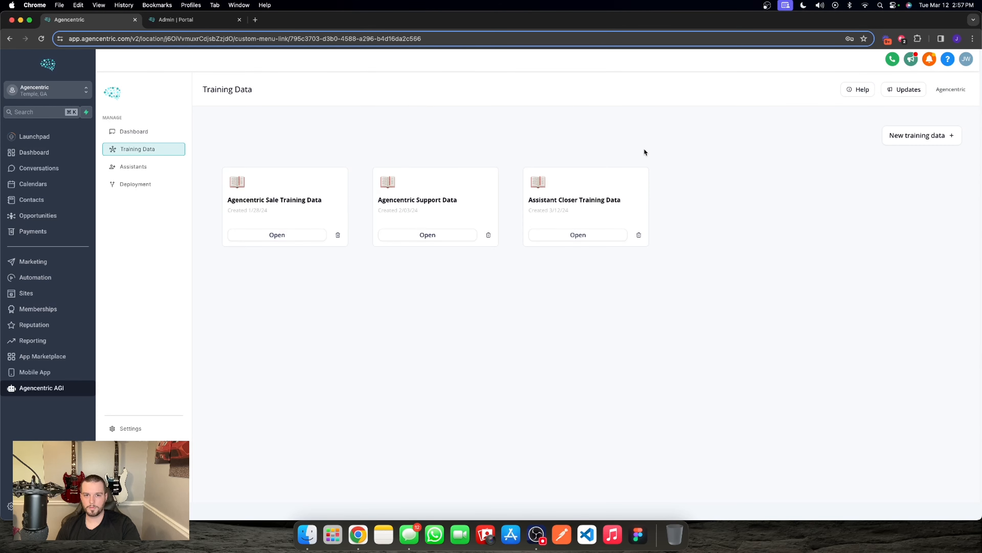
triple_click(573, 203)
left_click(292, 154)
left_click(164, 167)
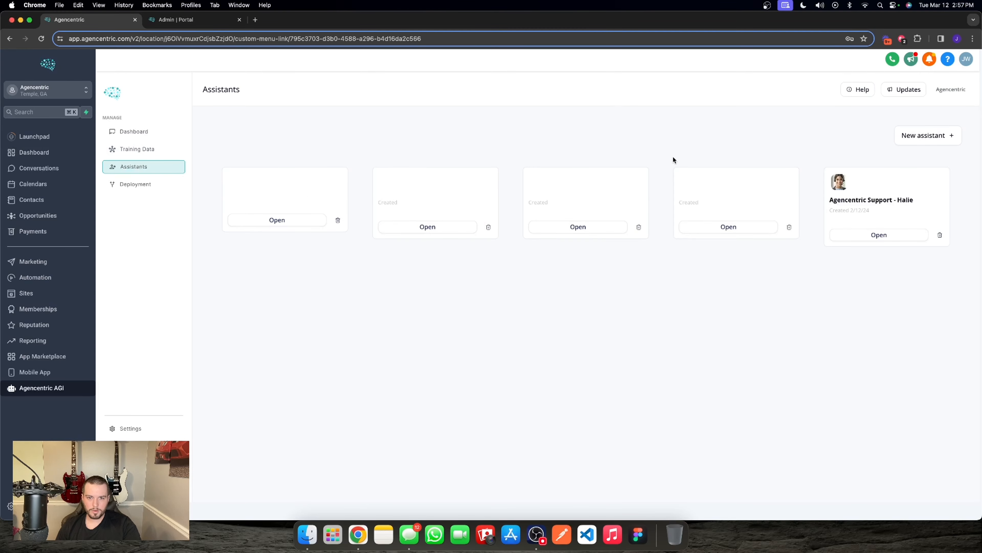
left_click(913, 135)
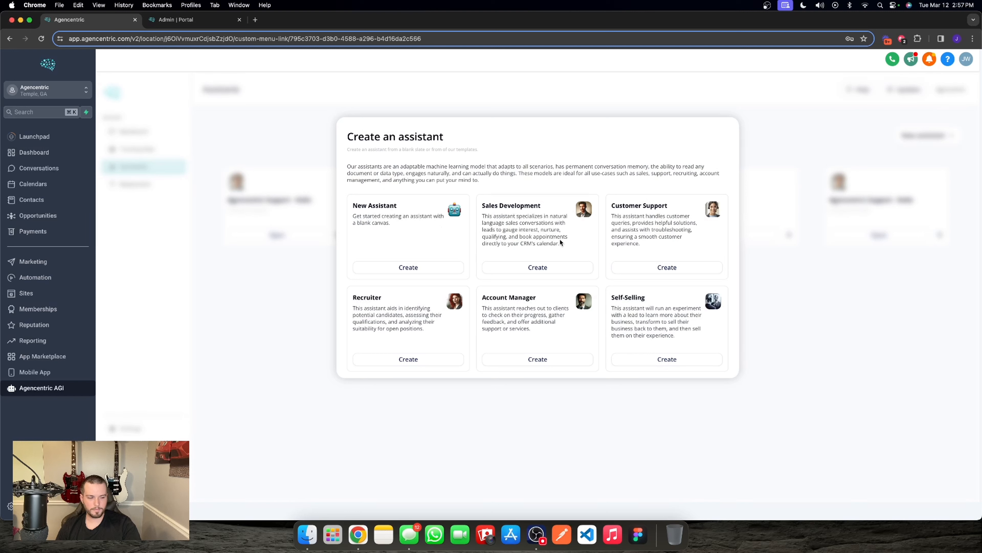
left_click(516, 269)
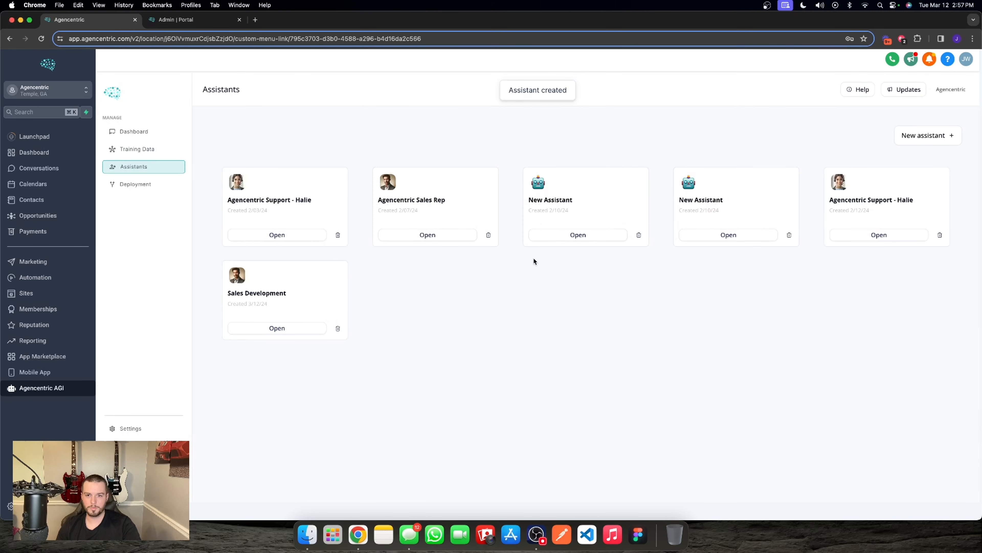
left_click(276, 328)
Change the new assistant's internal name to 'Assistant Closer Sales Rep' and save it
triple_click(483, 222)
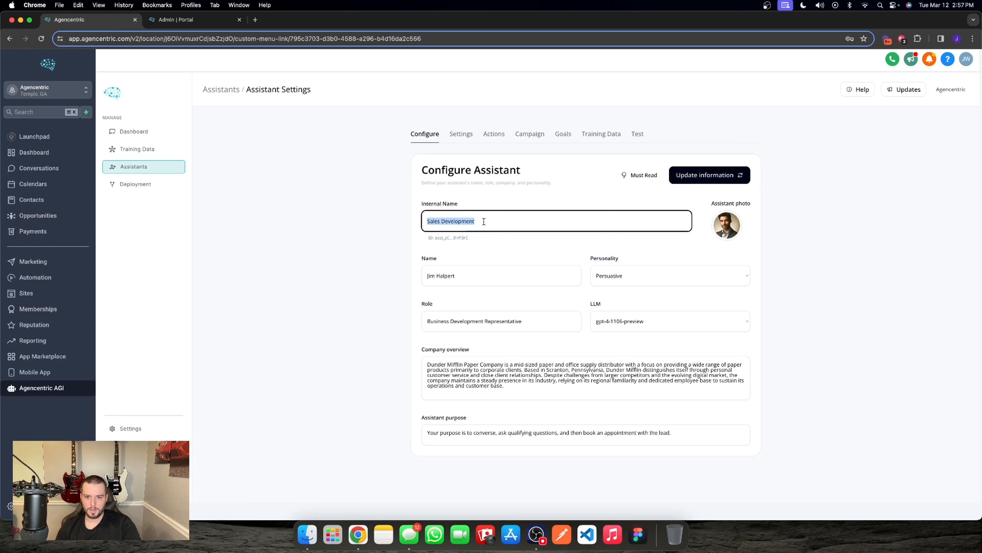
type("Assis")
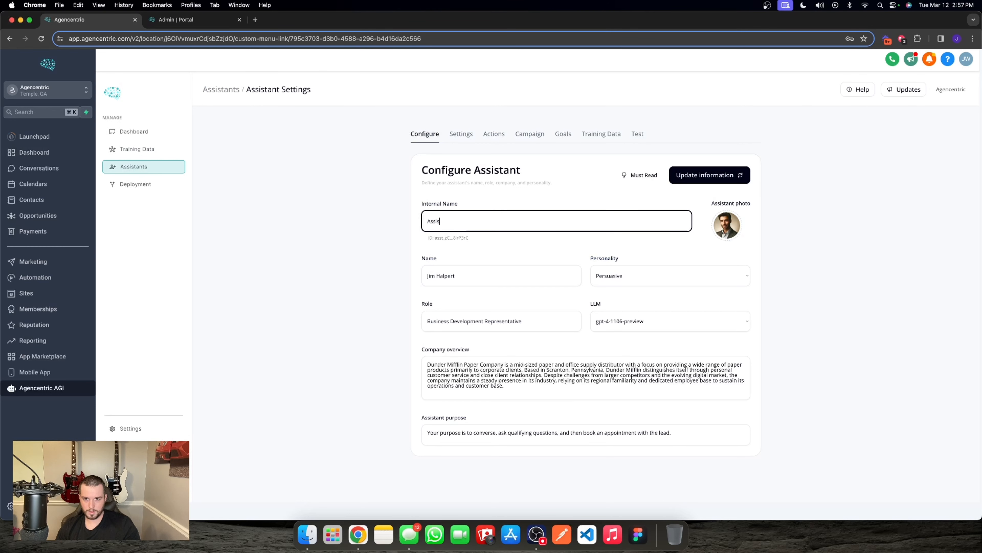
type("tant Clsoe")
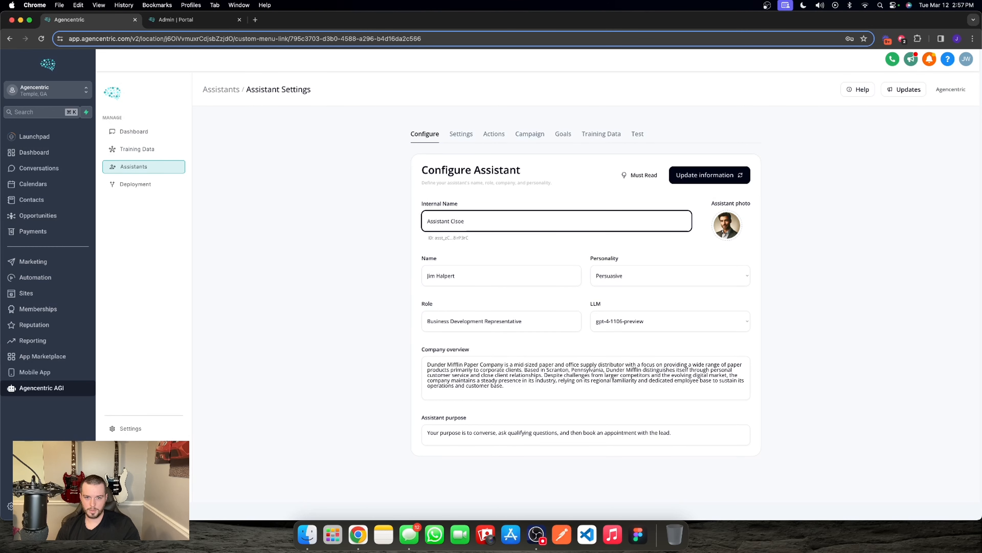
type("ser s Sales Rep")
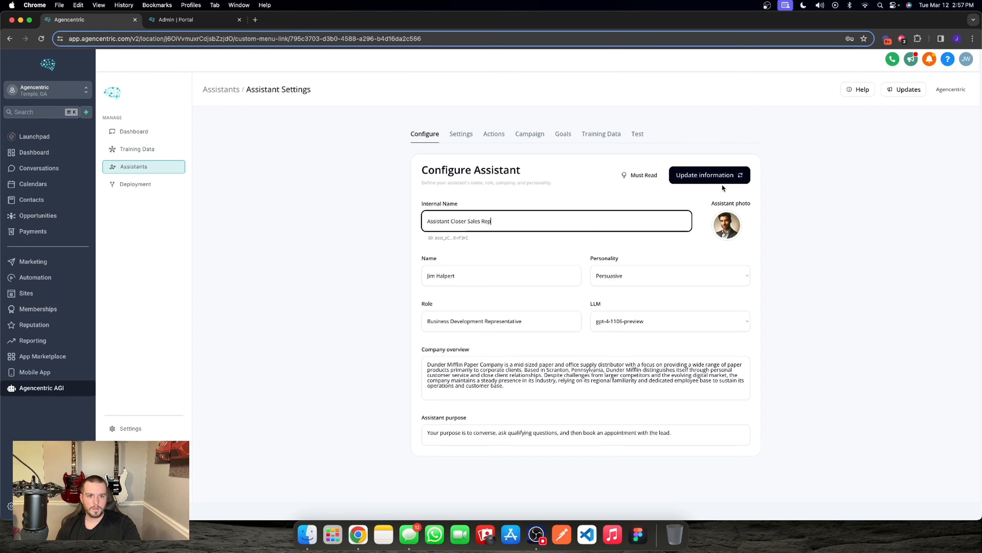
left_click(721, 180)
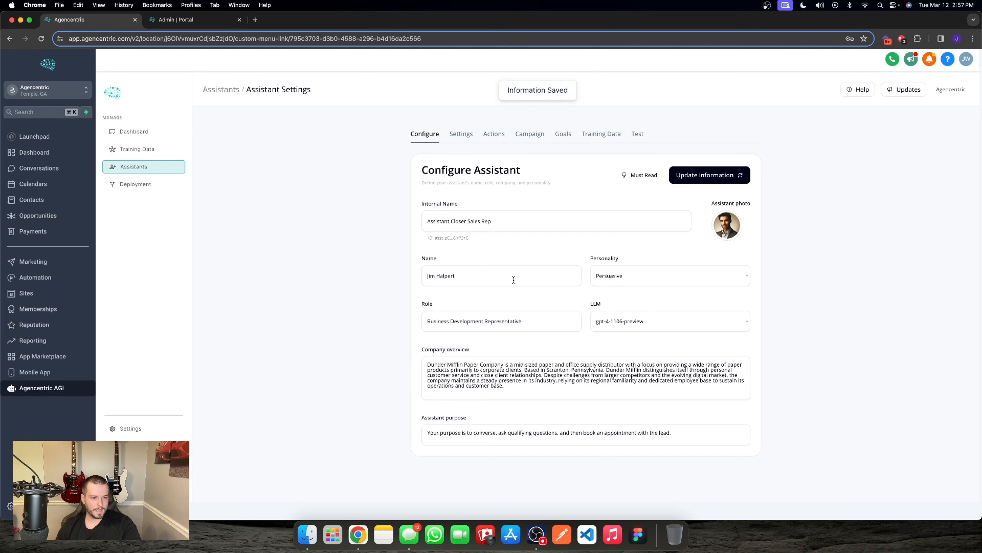
In the admin portal, take a new assistant snapshot of Assistant Closer Sales Rep
left_click(187, 21)
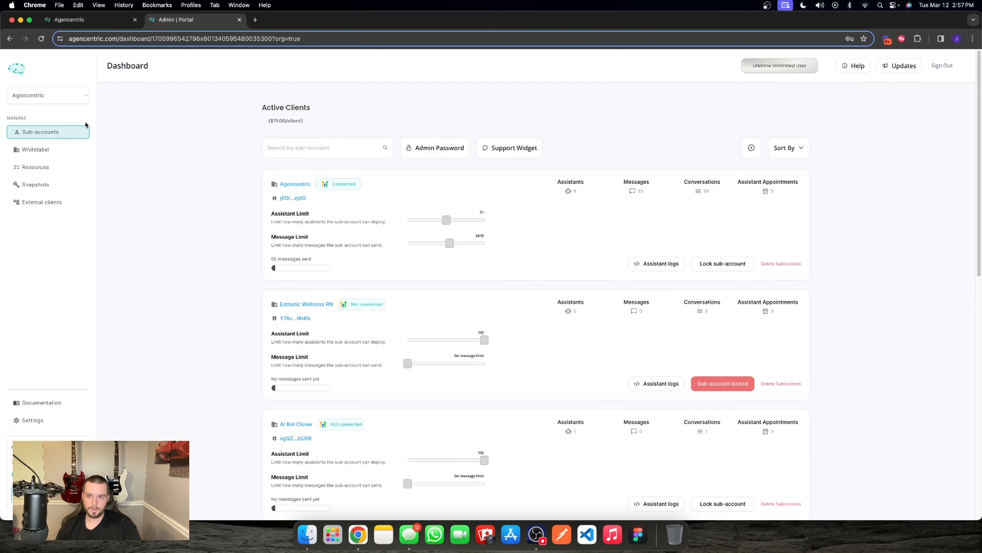
left_click(30, 188)
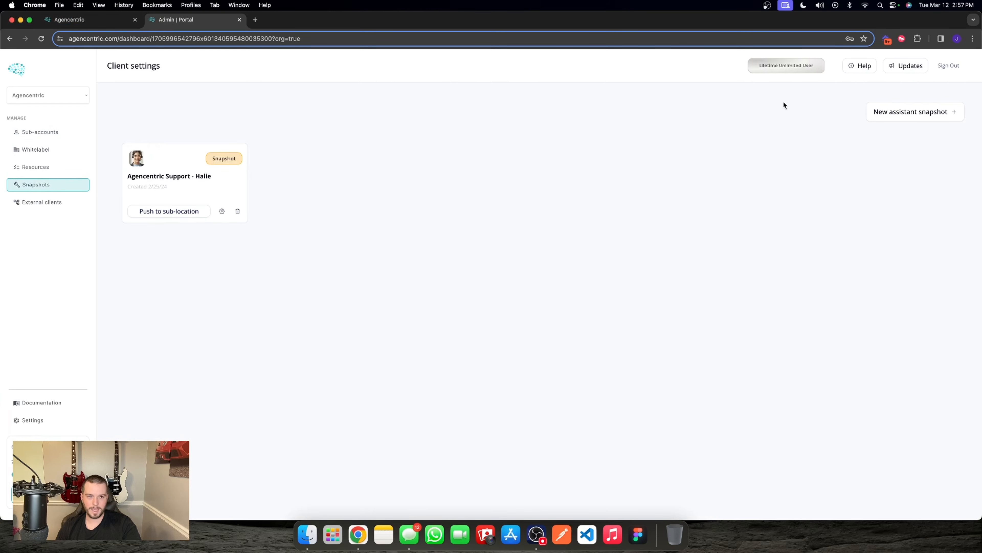
left_click(946, 113)
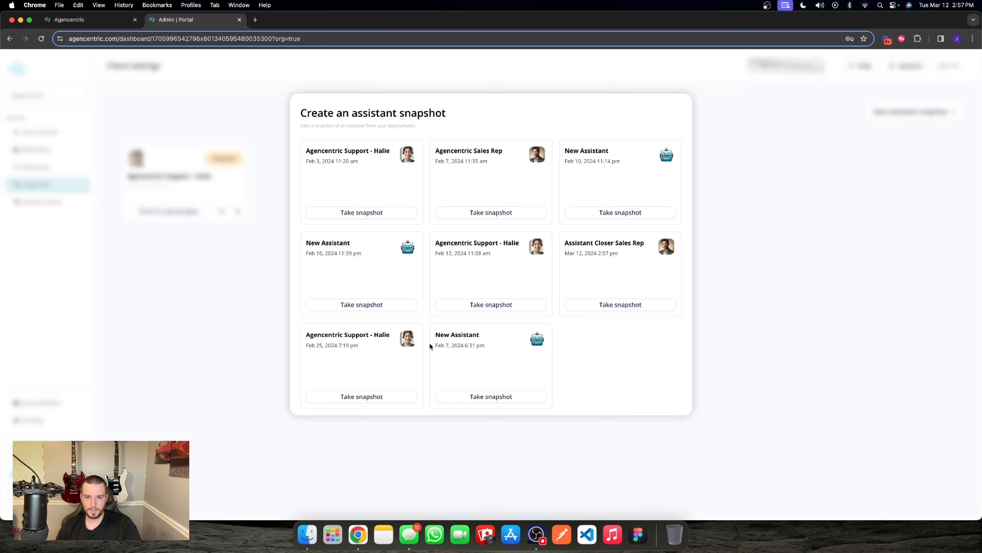
left_click(608, 305)
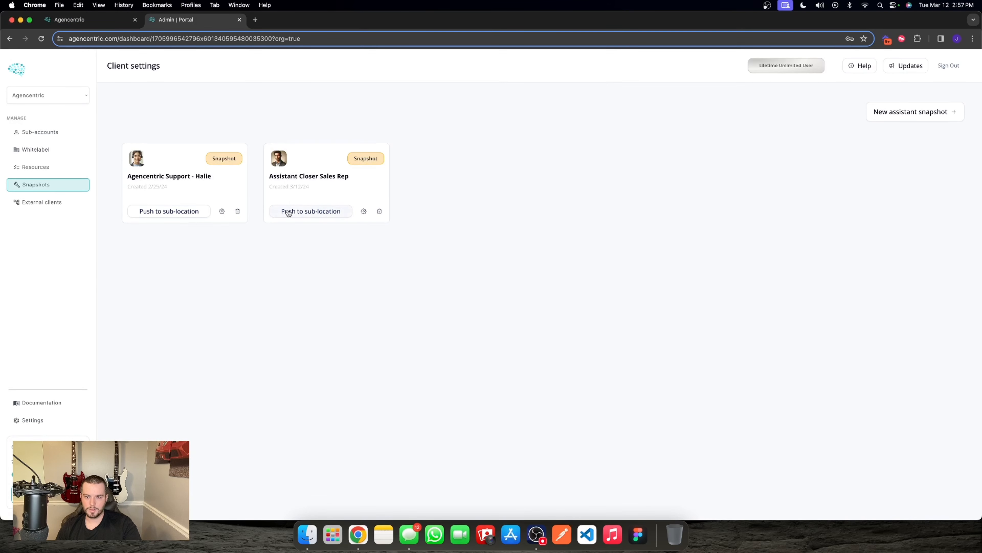
Inspect the new snapshot's configuration without pushing it, then return to the assistant's settings
left_click(297, 211)
left_click(325, 210)
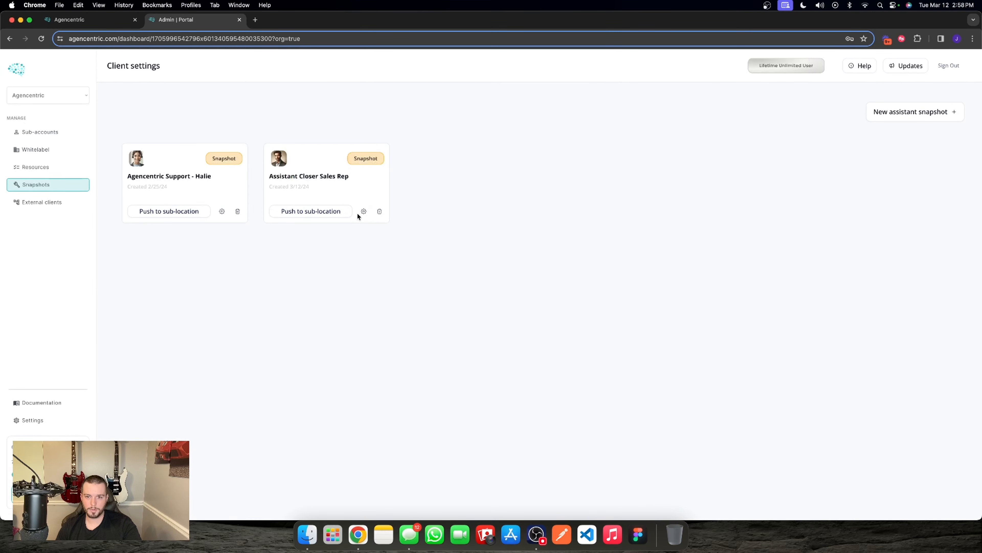
left_click(364, 212)
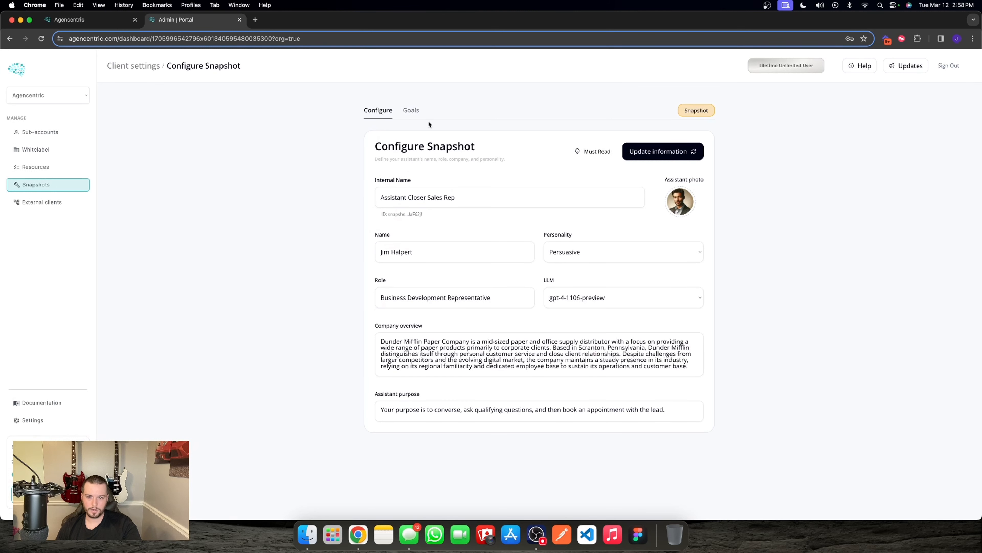
left_click(141, 73)
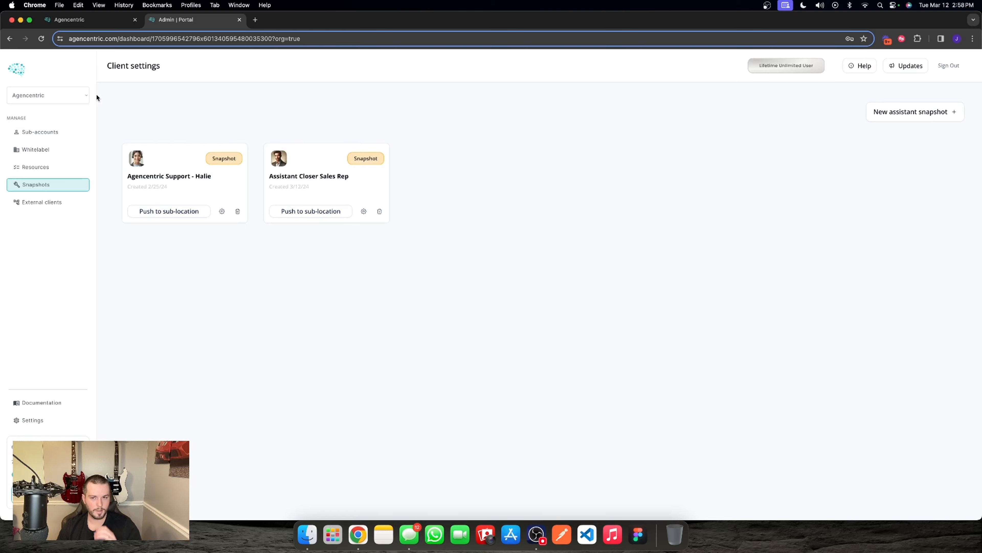
left_click(99, 21)
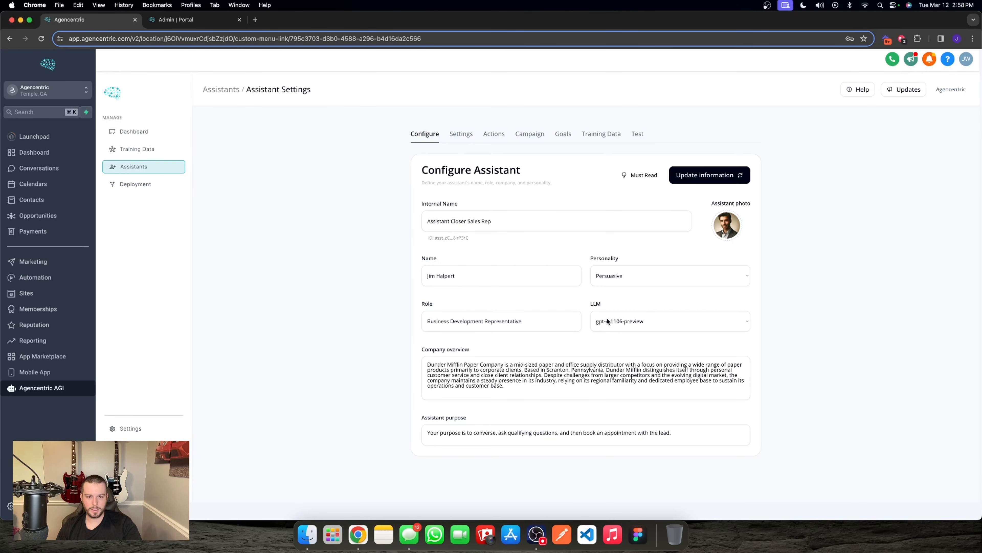
Review the assistant's display name, role, company overview and purpose fields
triple_click(446, 277)
left_click(499, 320)
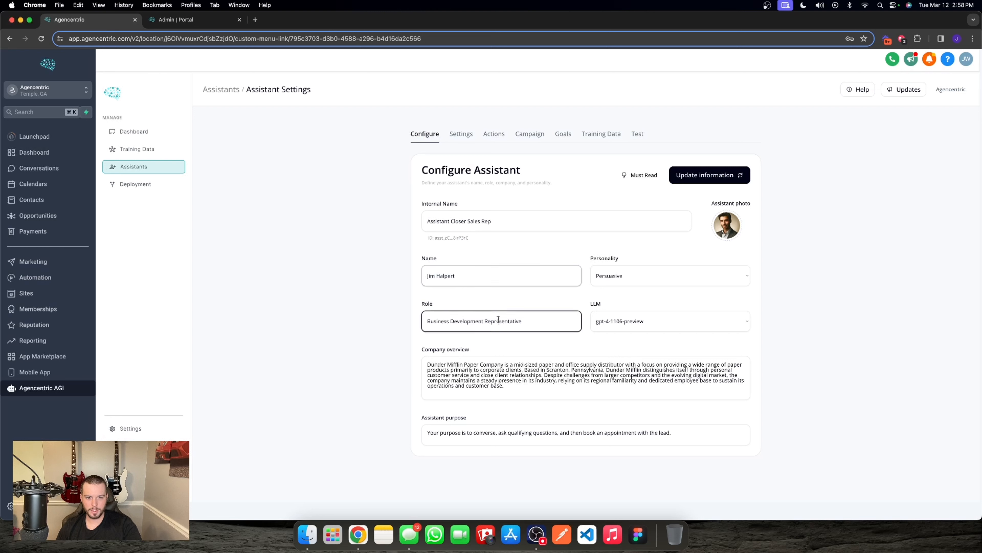
triple_click(549, 319)
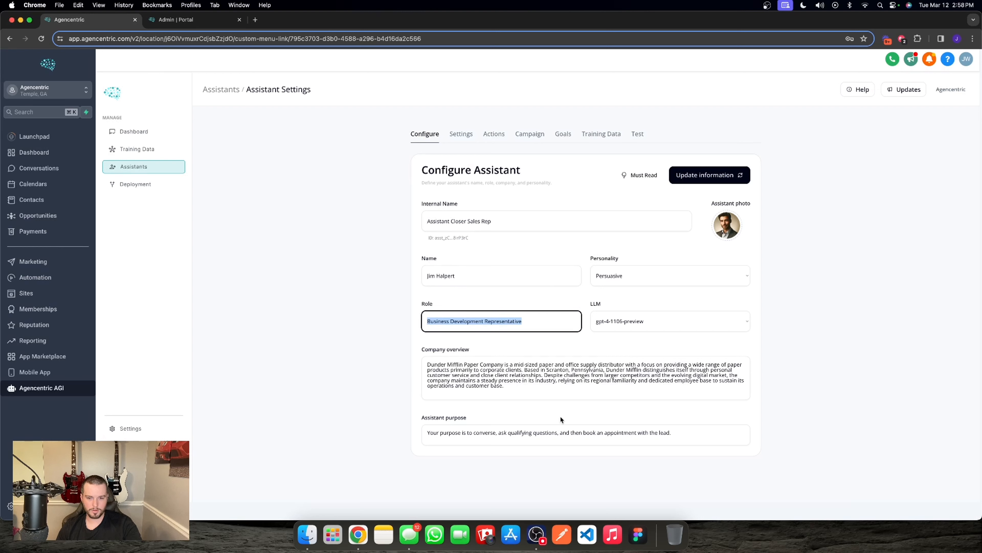
triple_click(482, 381)
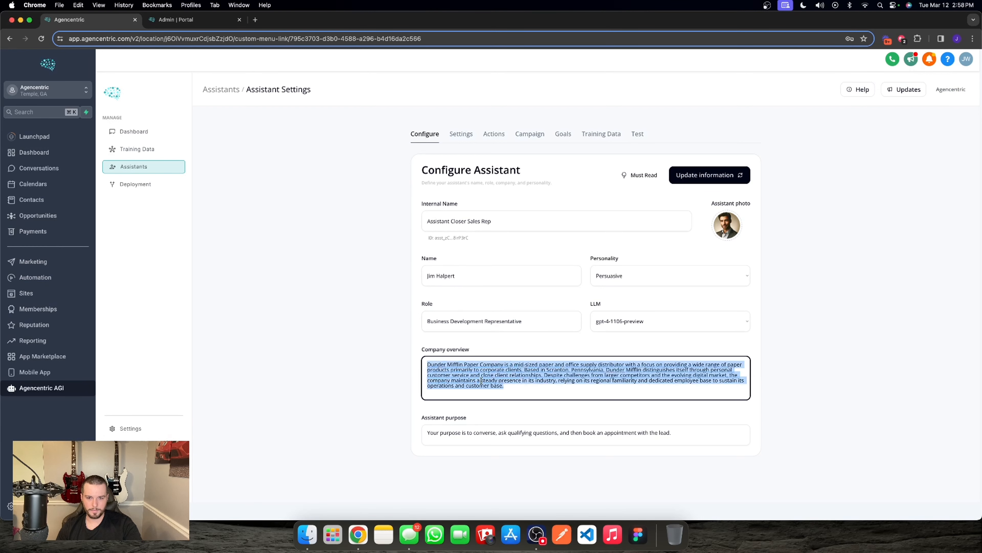
triple_click(525, 432)
left_click(569, 415)
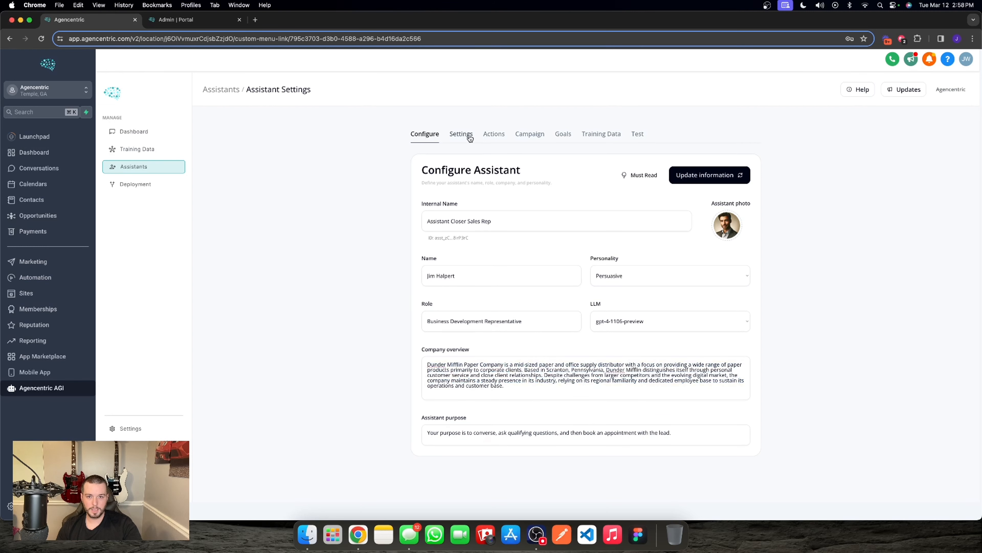
Look over the advanced settings, then show the Autonomous Actions list
left_click(461, 133)
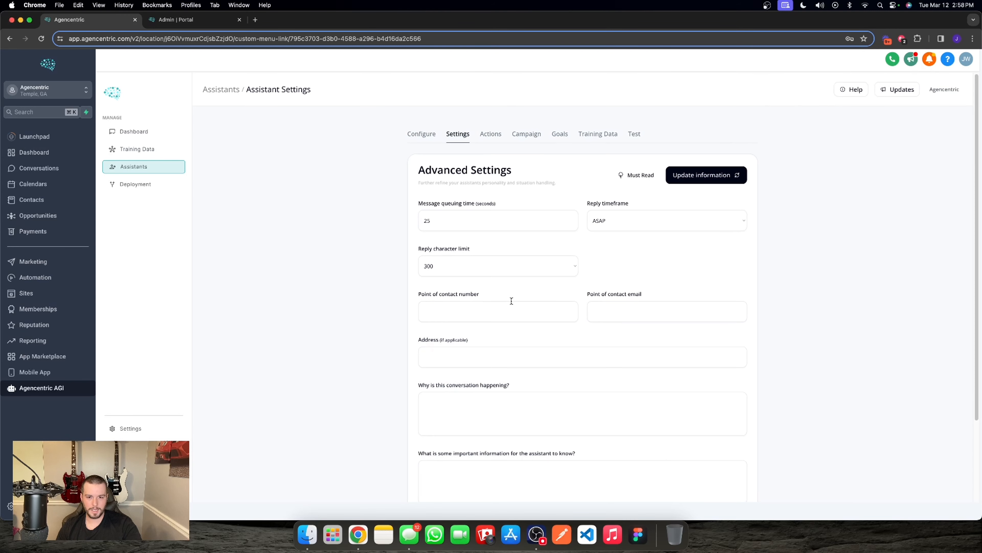
scroll(512, 300, "down", 3)
scroll(428, 237, "up", 3)
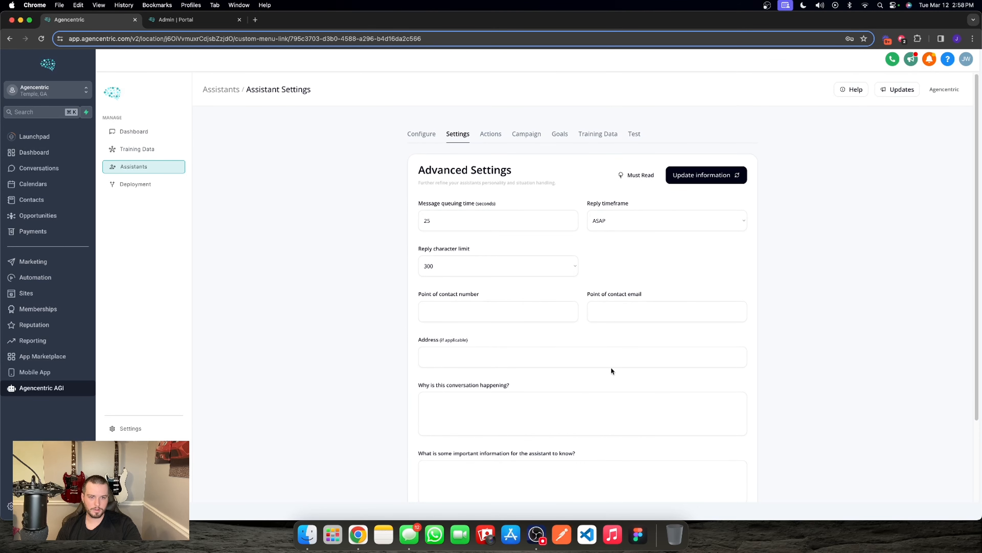
left_click(489, 136)
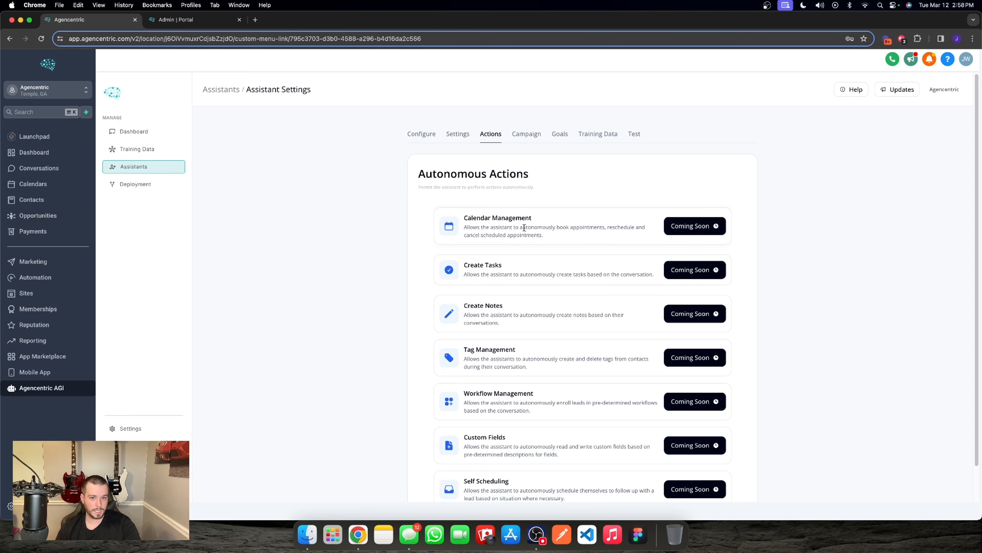
Read the calendar booking and Create Notes action descriptions
left_click_drag(543, 227, 617, 235)
scroll(611, 240, "down", 2)
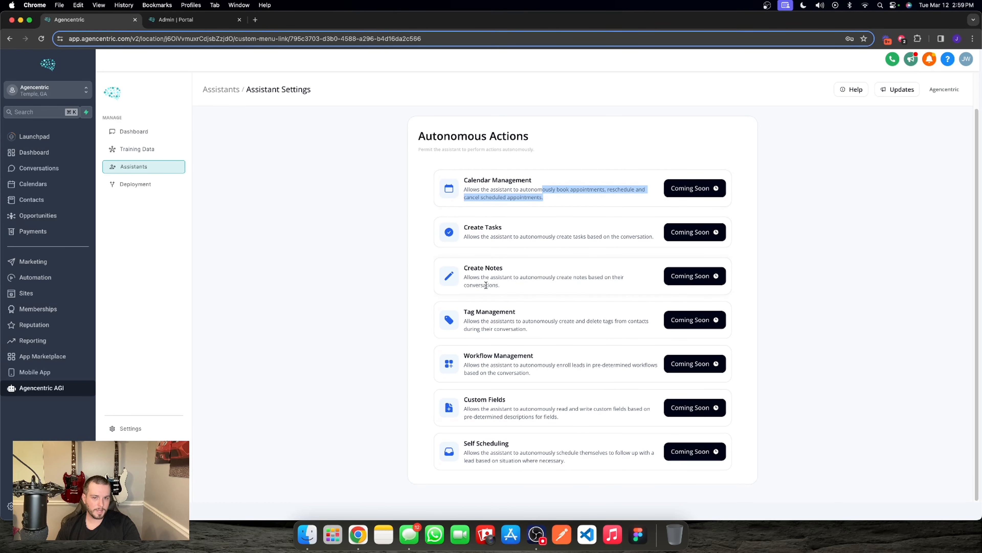
left_click_drag(469, 276, 536, 287)
left_click(536, 288)
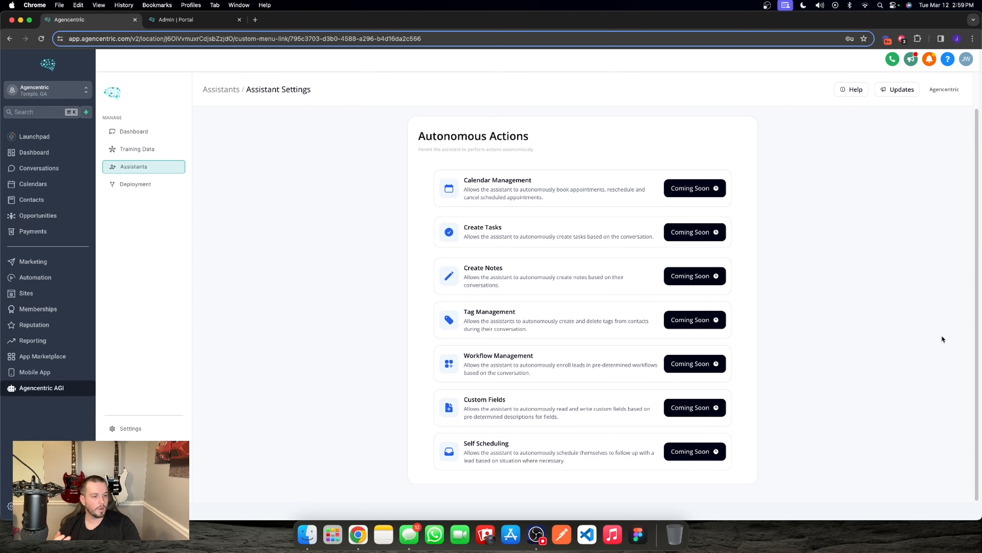
scroll(582, 305, "up", 2)
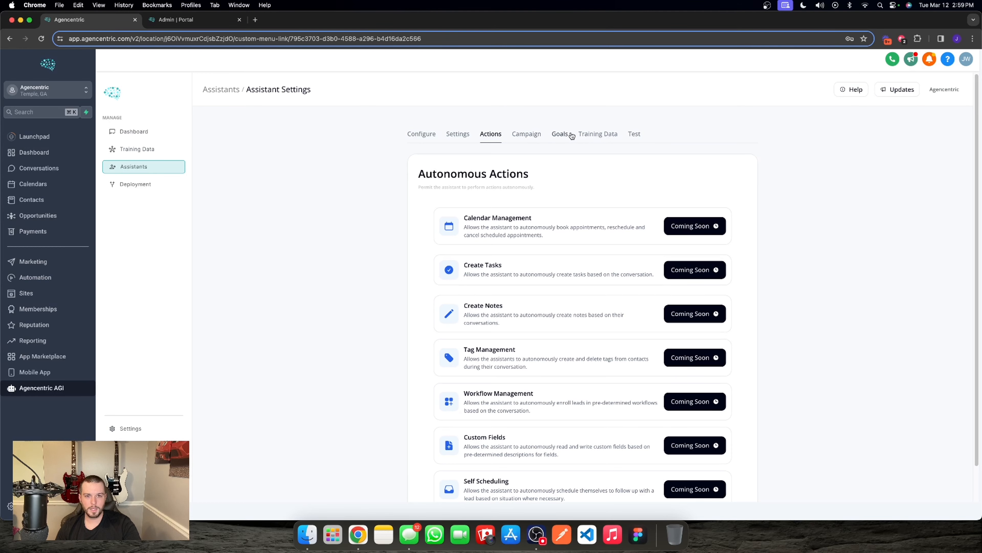
Scroll through the new assistant's Goals page
left_click(563, 133)
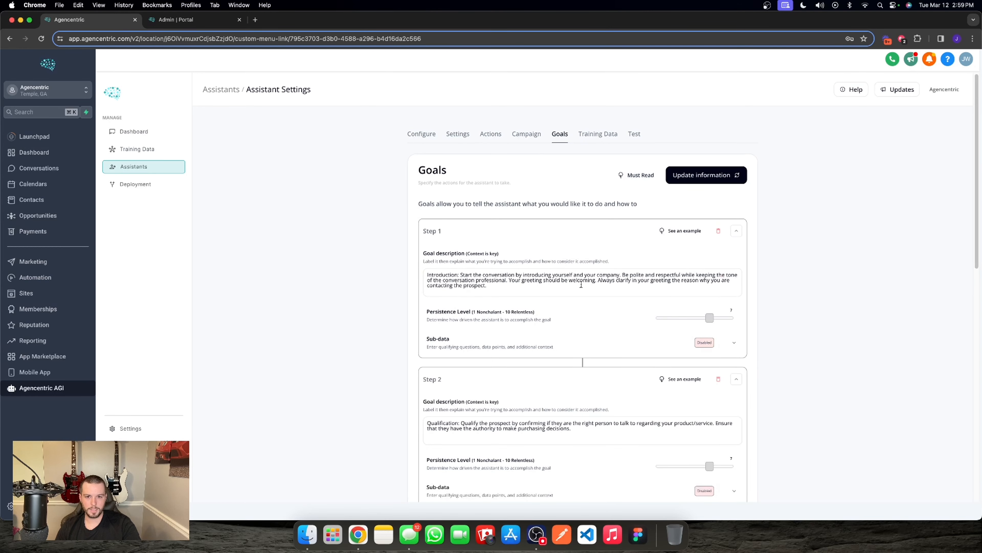
scroll(609, 291, "down", 5)
scroll(609, 291, "down", 14)
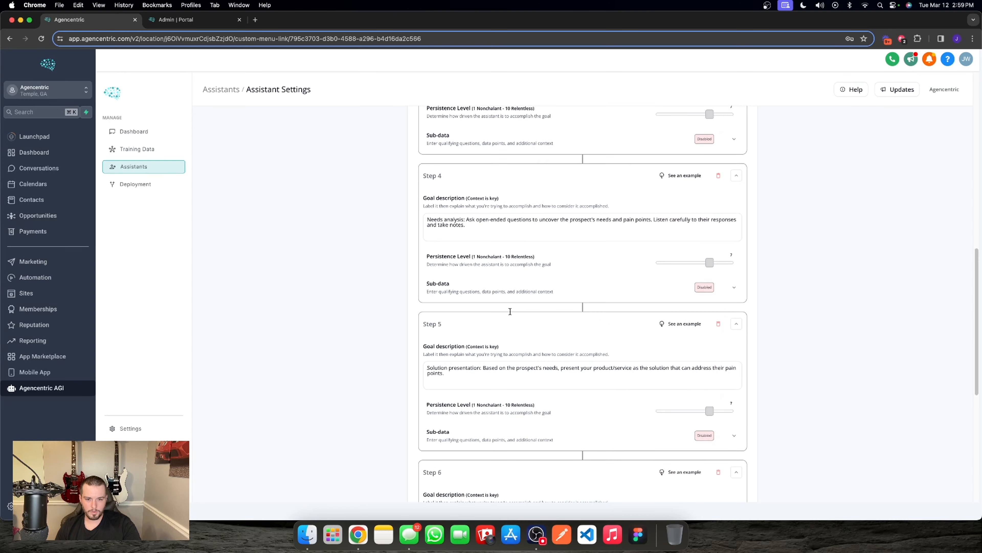
scroll(498, 337, "down", 5)
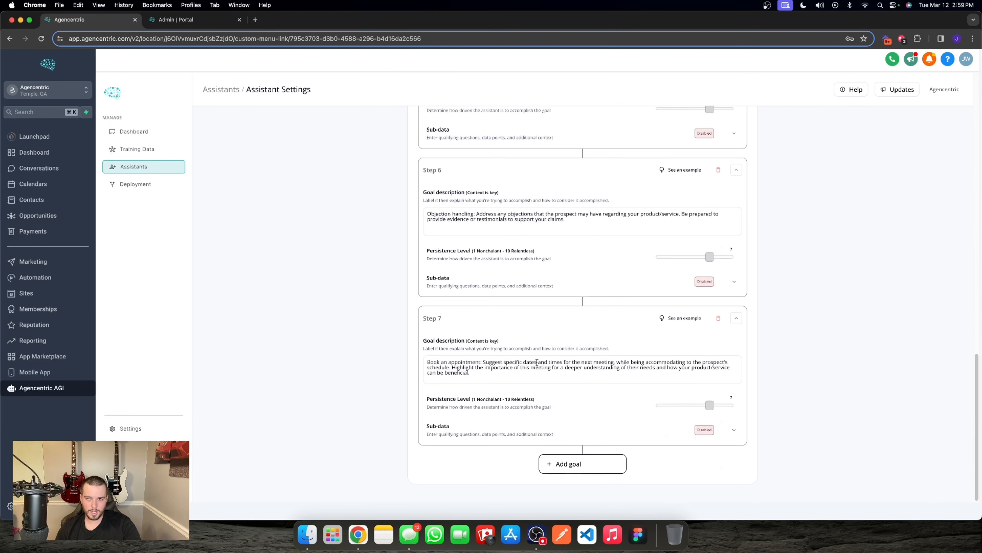
scroll(577, 367, "up", 20)
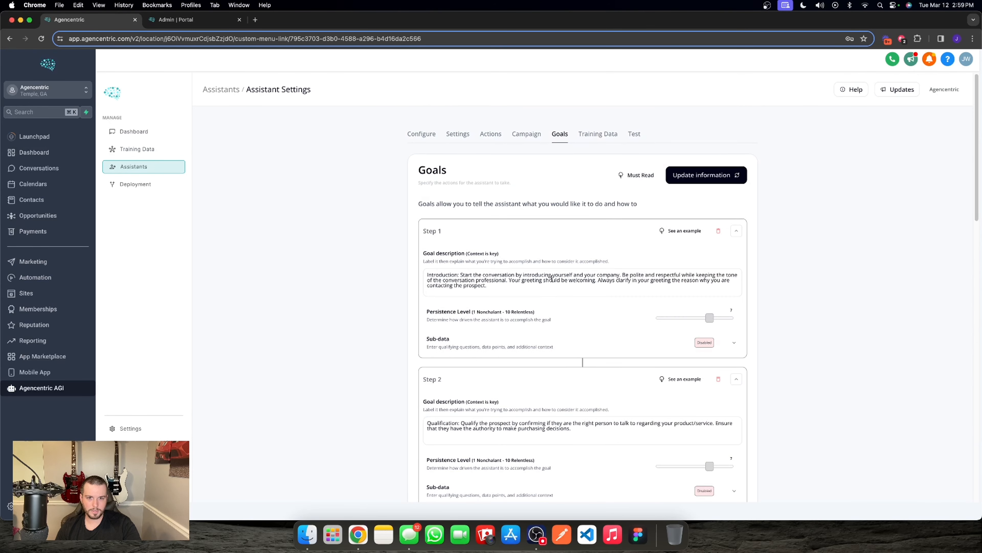
Open the Agencentric Sales Rep assistant's Goals
left_click(153, 154)
left_click(143, 171)
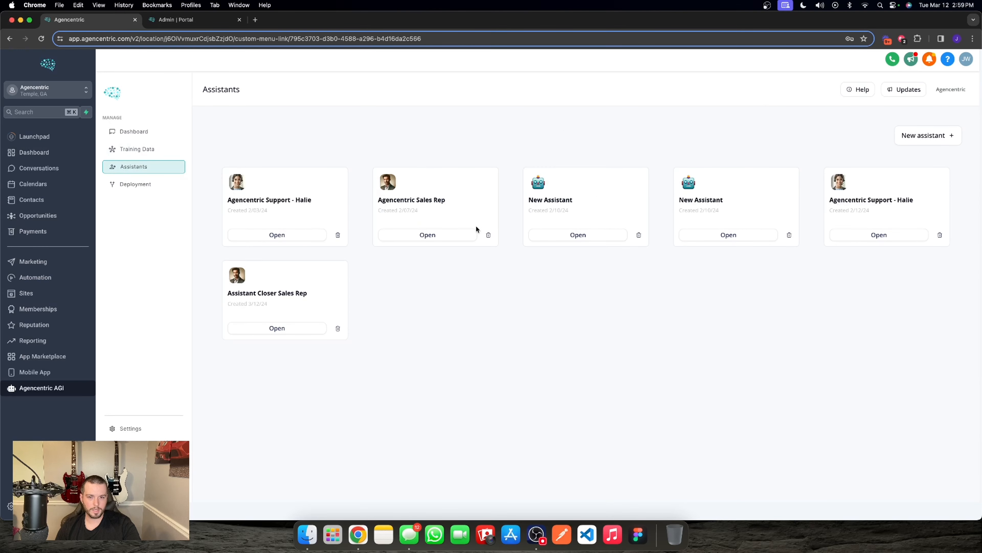
left_click(436, 236)
left_click(558, 135)
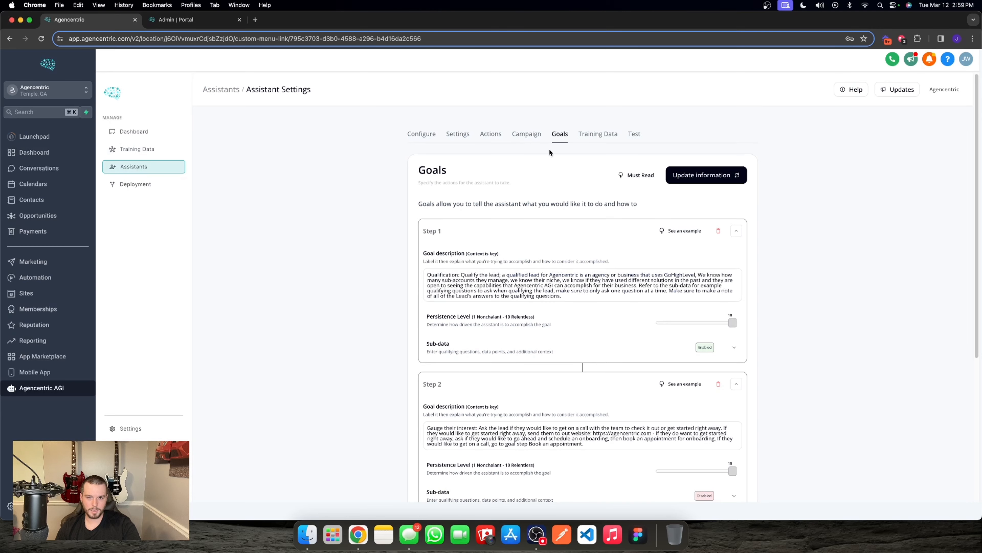
scroll(557, 309, "down", 5)
scroll(585, 231, "up", 5)
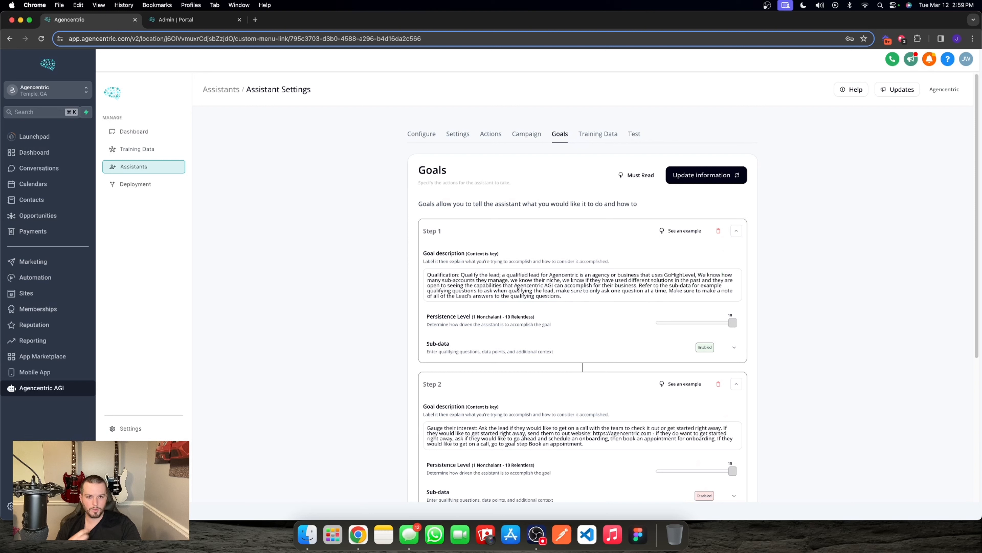
Read the Sales Rep's Step 1 qualification goal and expand its qualifying questions
left_click_drag(515, 275, 585, 285)
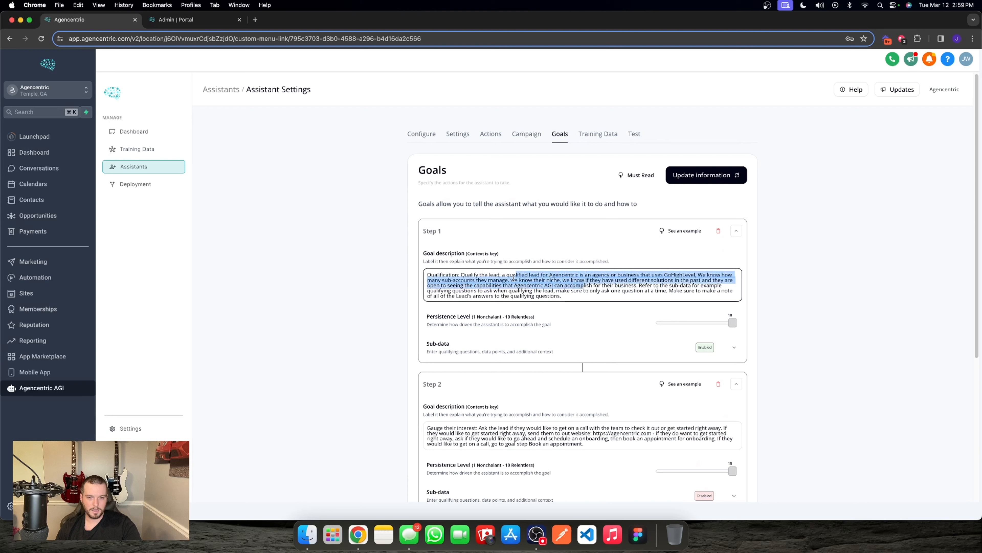
left_click_drag(652, 286, 624, 279)
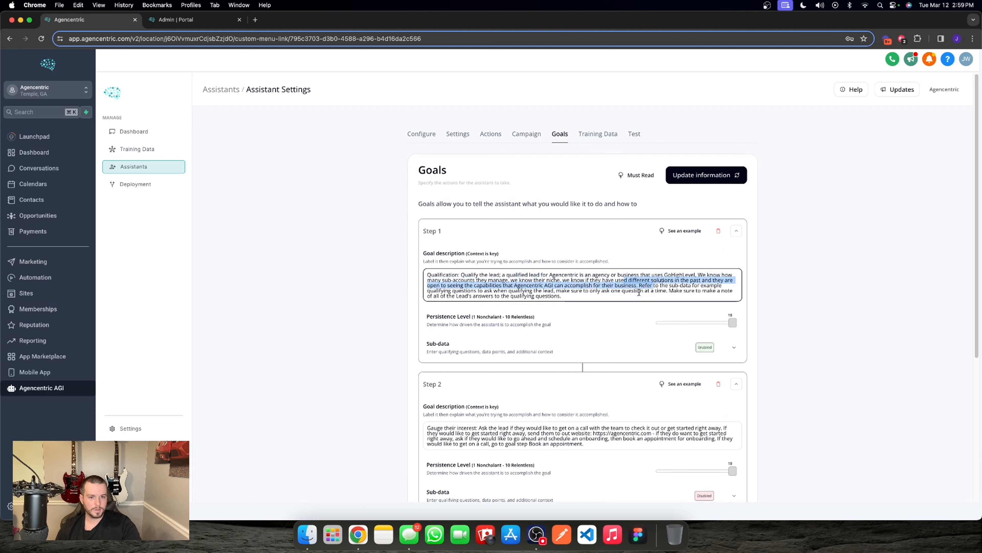
left_click(564, 284)
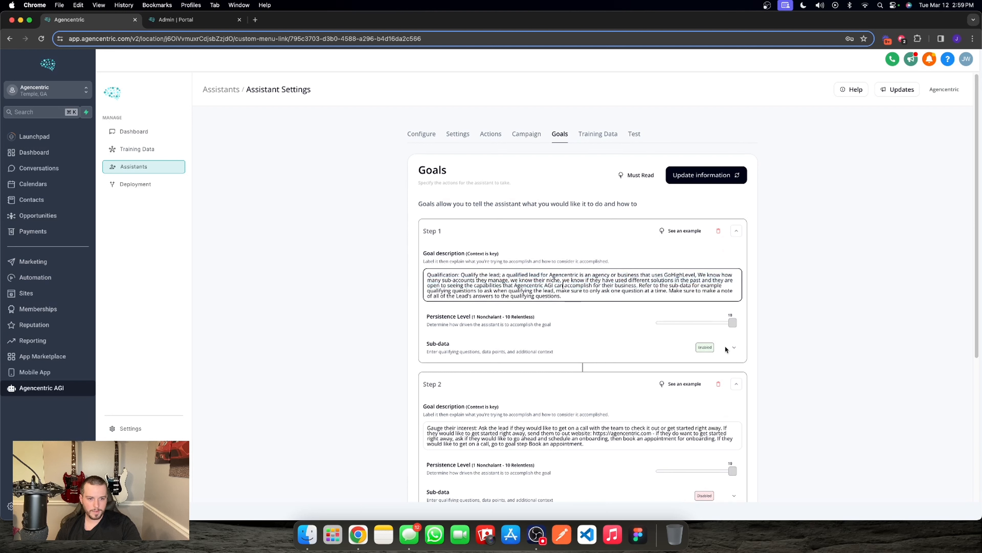
left_click(733, 348)
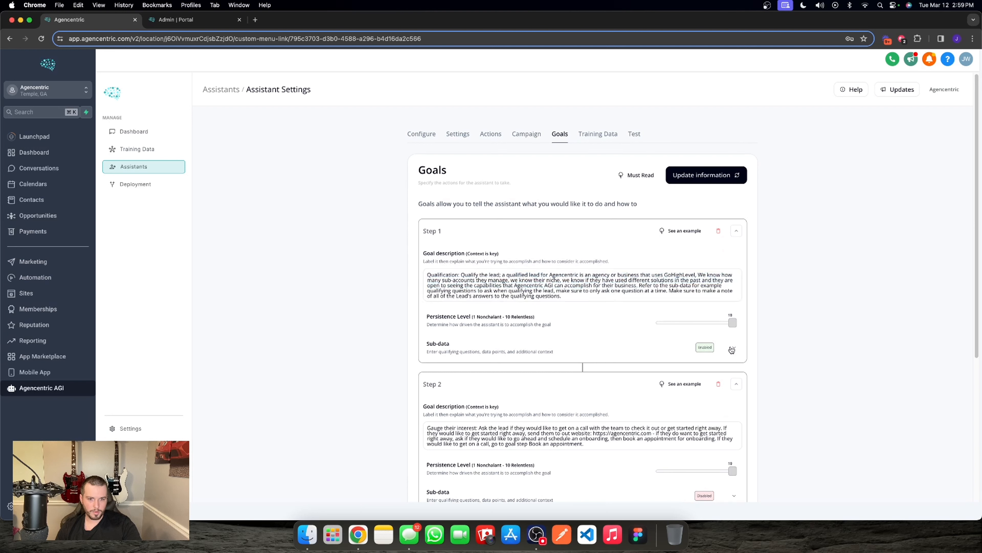
double_click(430, 273)
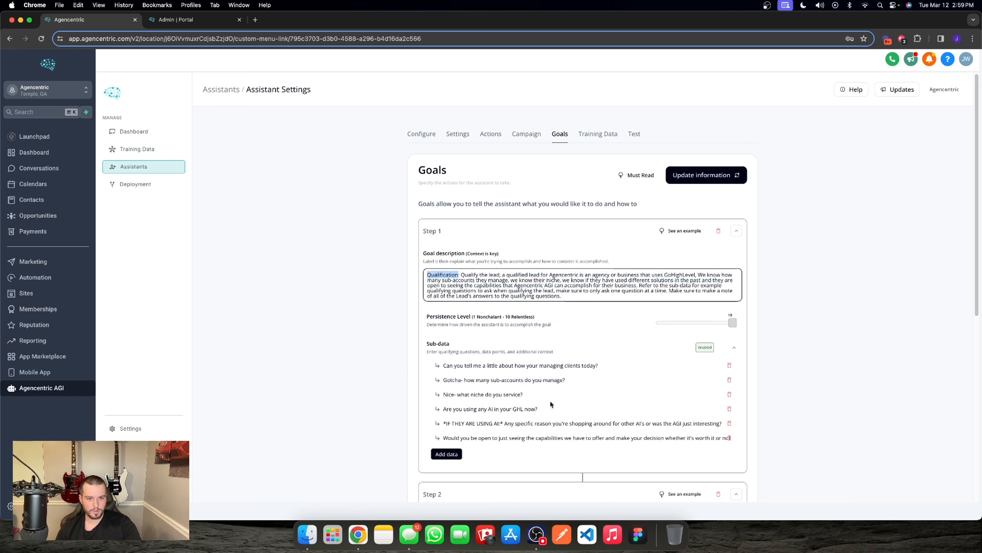
left_click(516, 332)
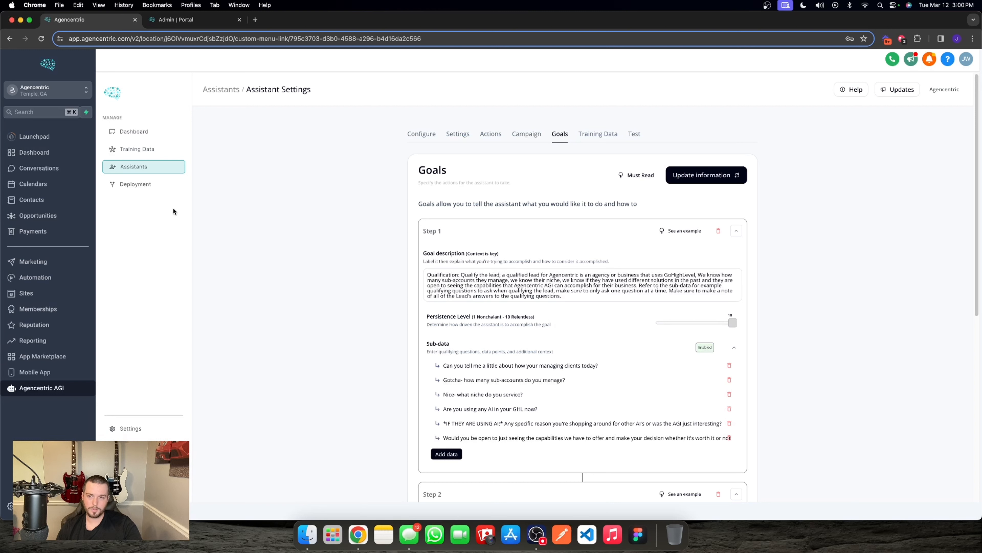
left_click(147, 167)
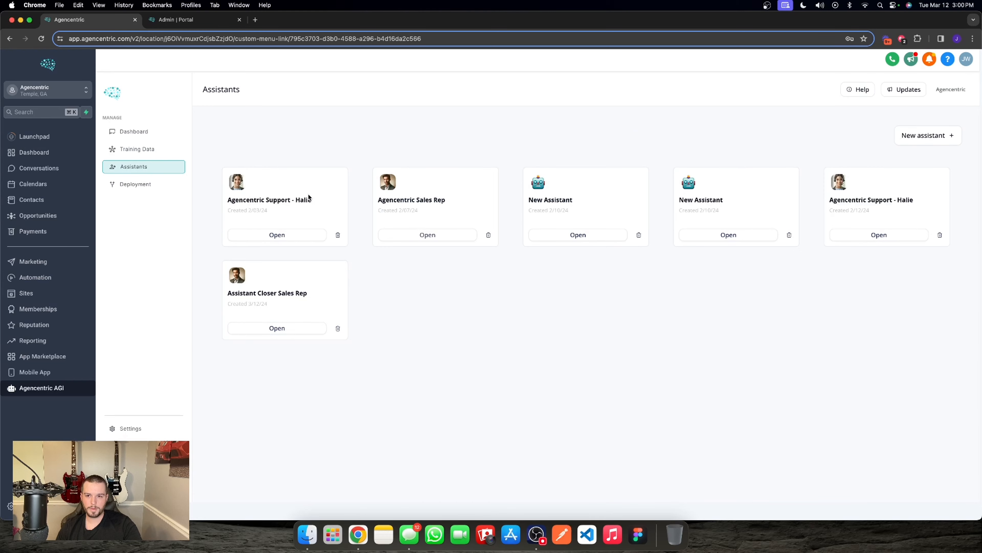
Open Assistant Closer Sales Rep and review its Goals
left_click(277, 329)
left_click(557, 134)
scroll(569, 317, "down", 8)
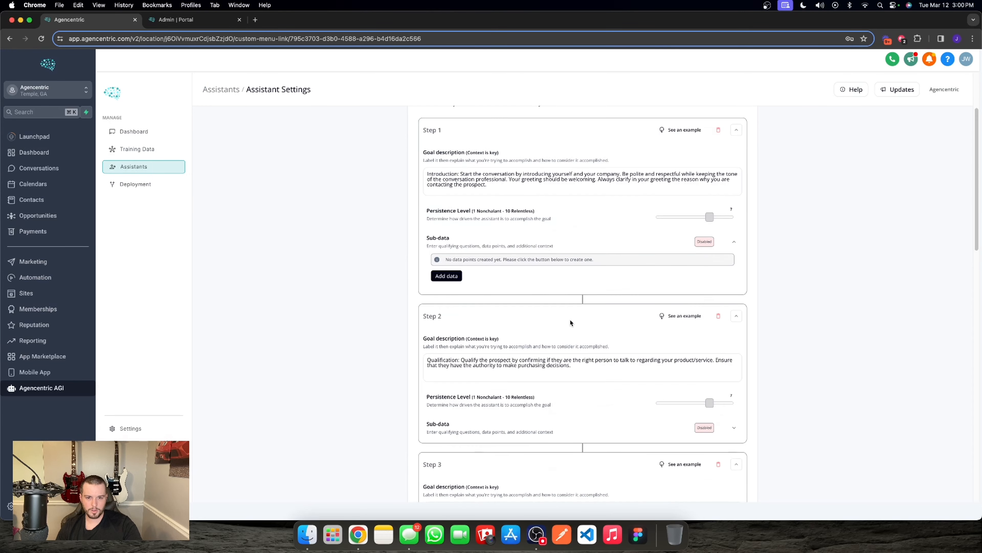
scroll(569, 313, "down", 8)
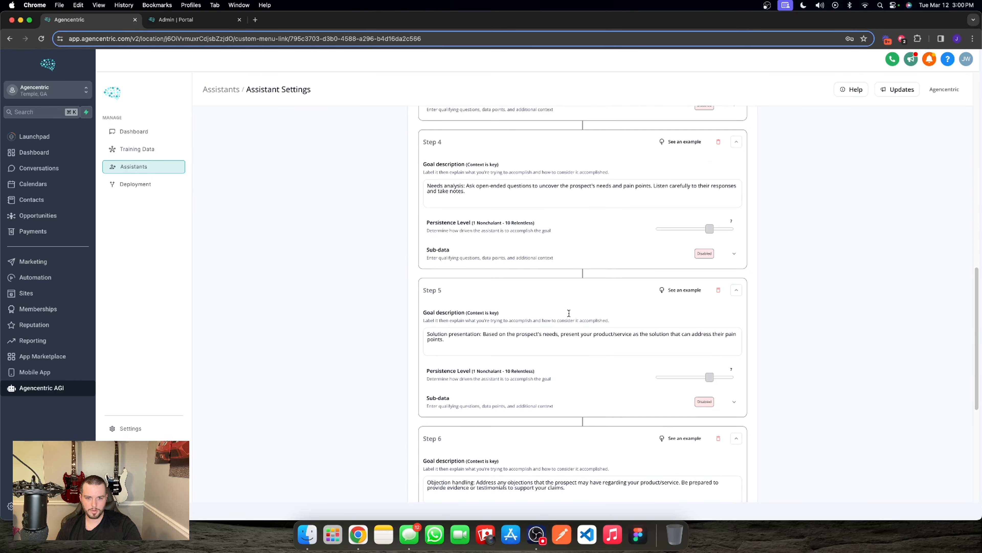
scroll(570, 314, "up", 15)
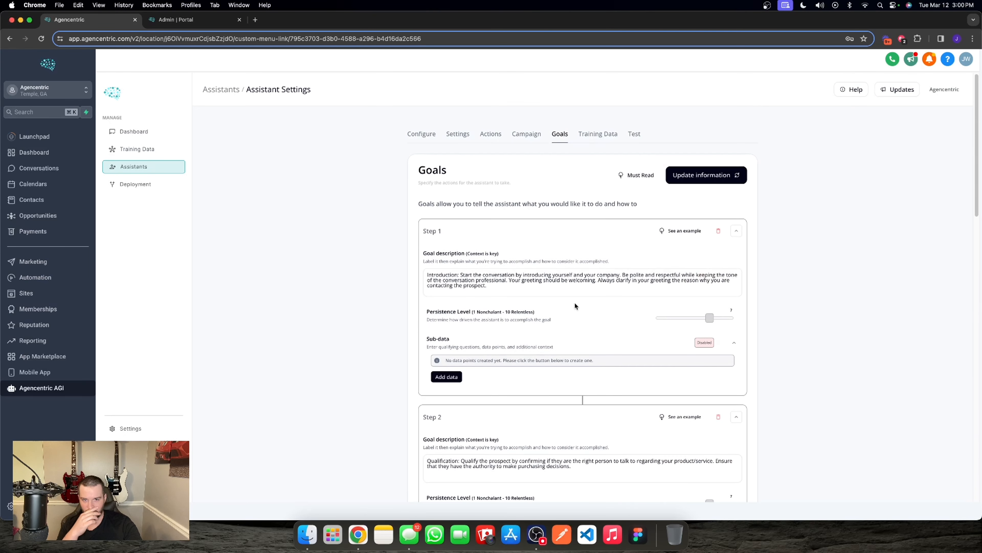
Assign Assistant Closer Training Data to the assistant, save, and open Deployment
left_click(601, 133)
left_click(445, 226)
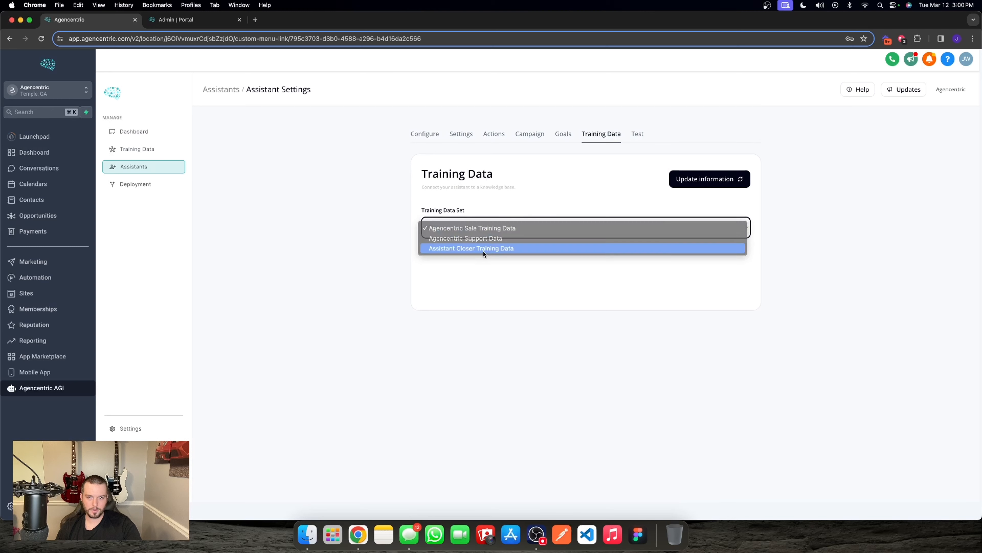
left_click(485, 250)
left_click(680, 178)
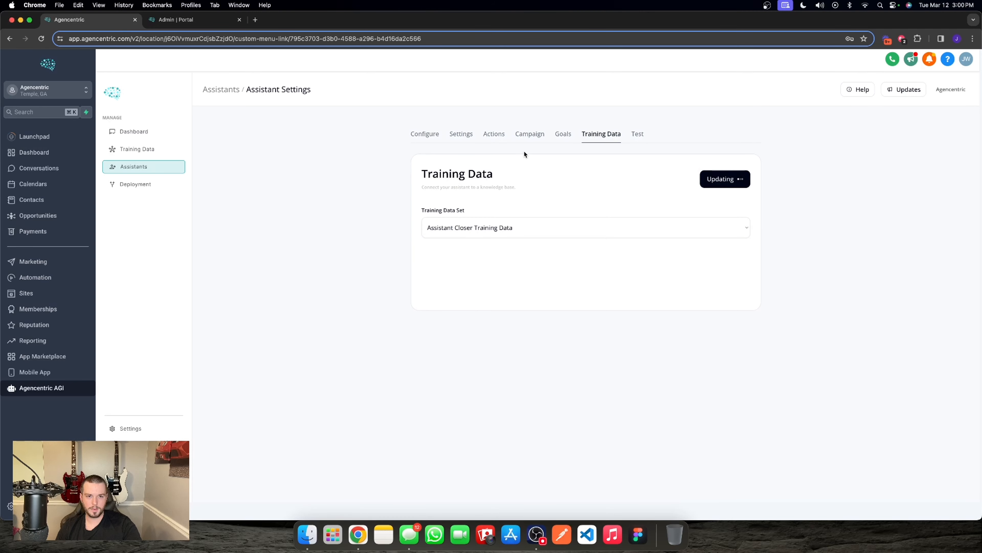
left_click(428, 134)
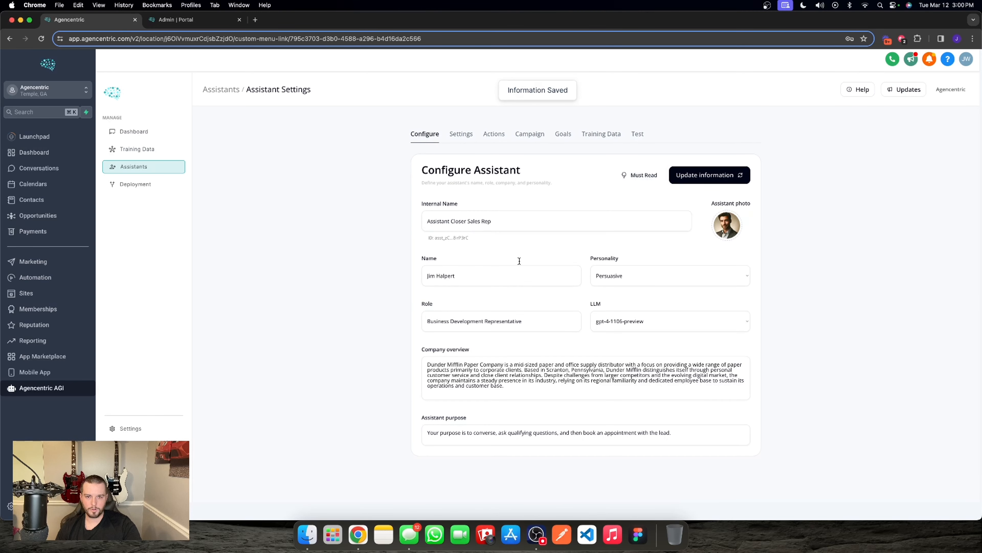
left_click(181, 190)
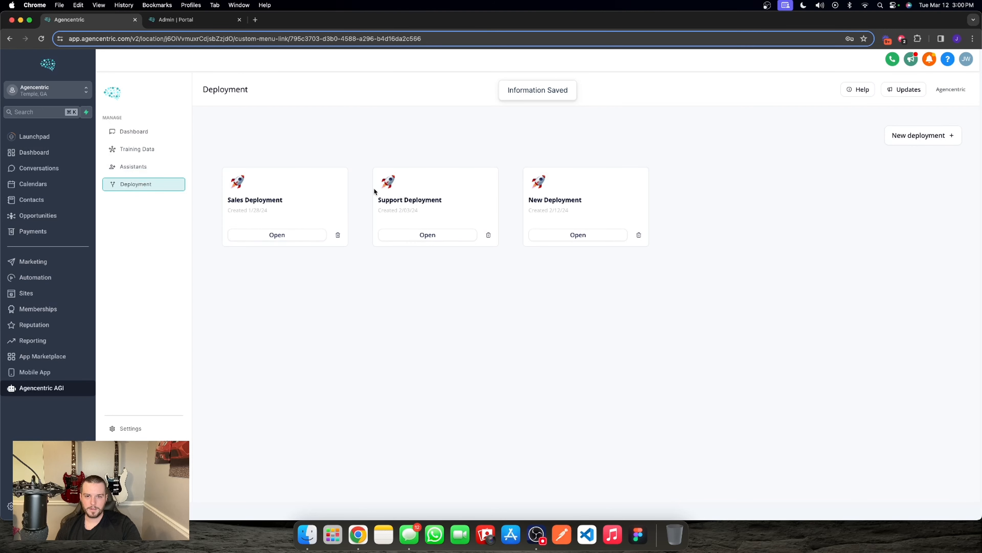
Create a new deployment and rename it 'Assistant Closer Deployment'
left_click(935, 136)
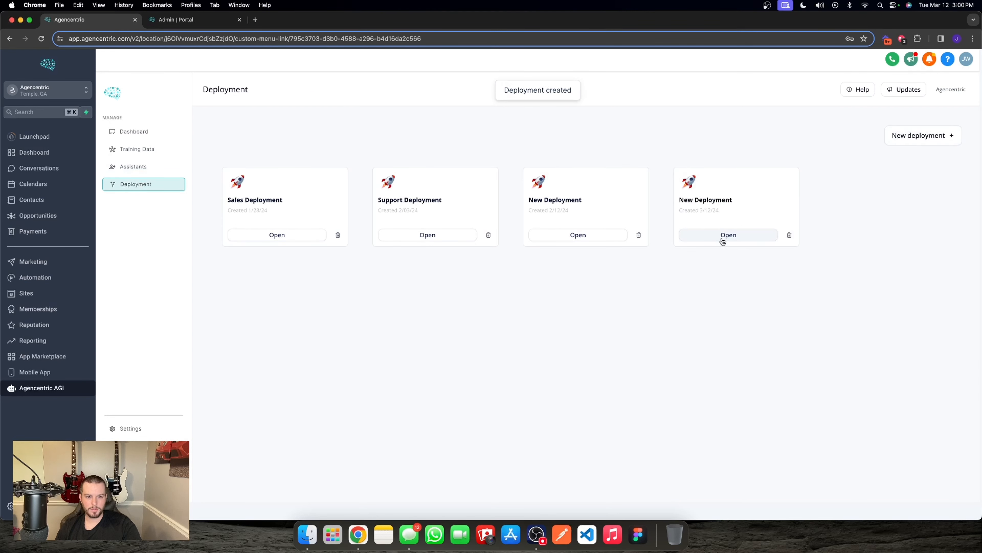
left_click(729, 236)
double_click(554, 223)
key("super+a")
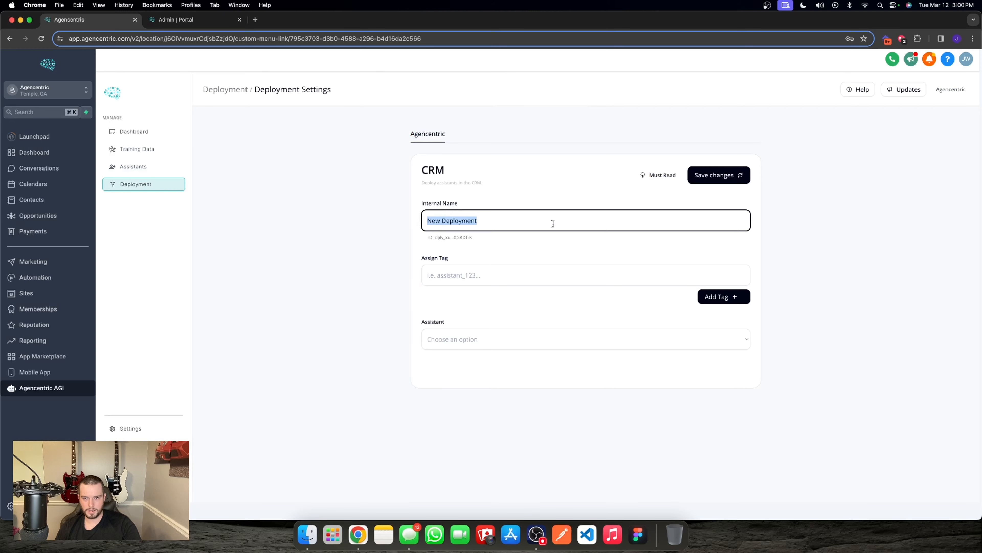
type("Assista")
type("nt Closer Deplo")
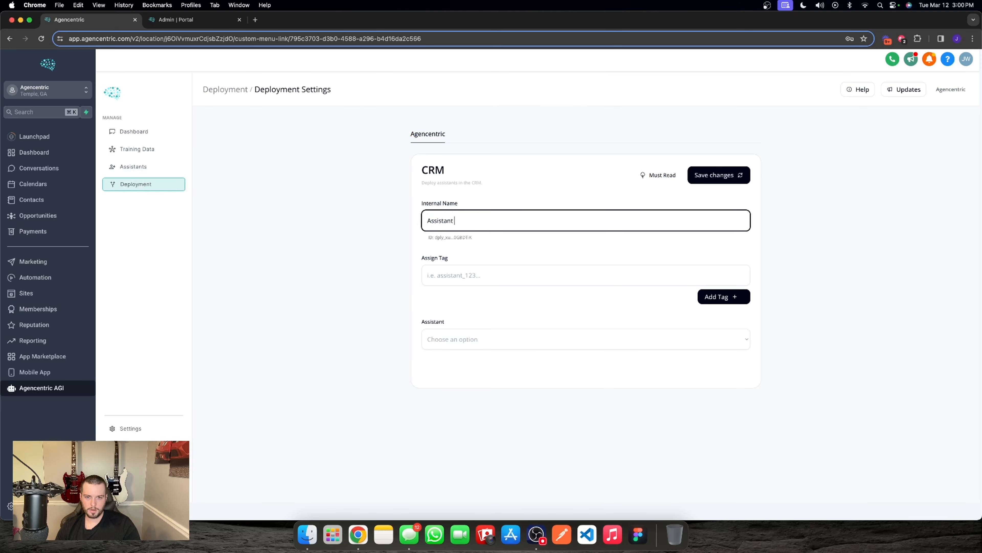
type("yment")
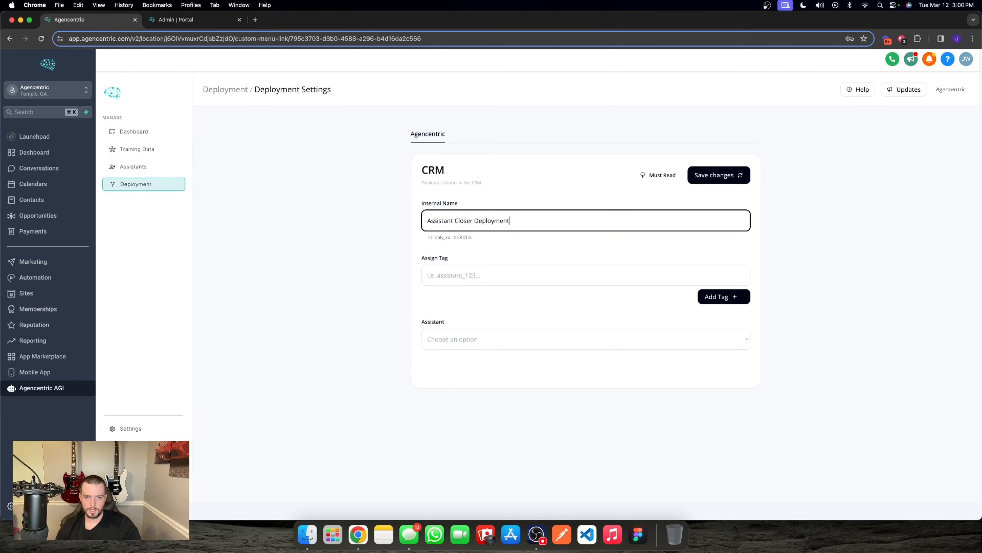
left_click(715, 181)
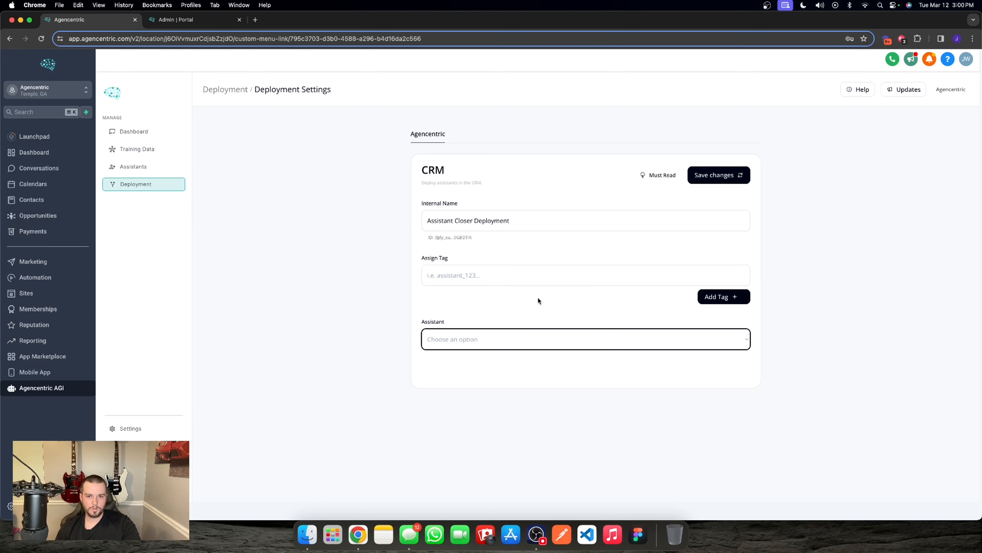
Assign Assistant Closer Sales Rep, add the tag 'assistant closer example', and save the deployment
left_click(487, 341)
left_click(476, 390)
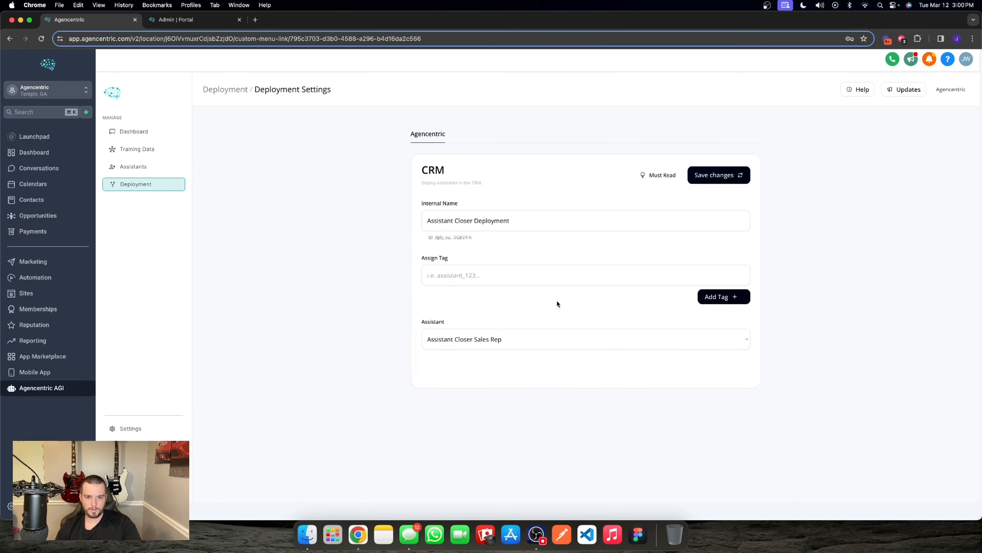
left_click(494, 272)
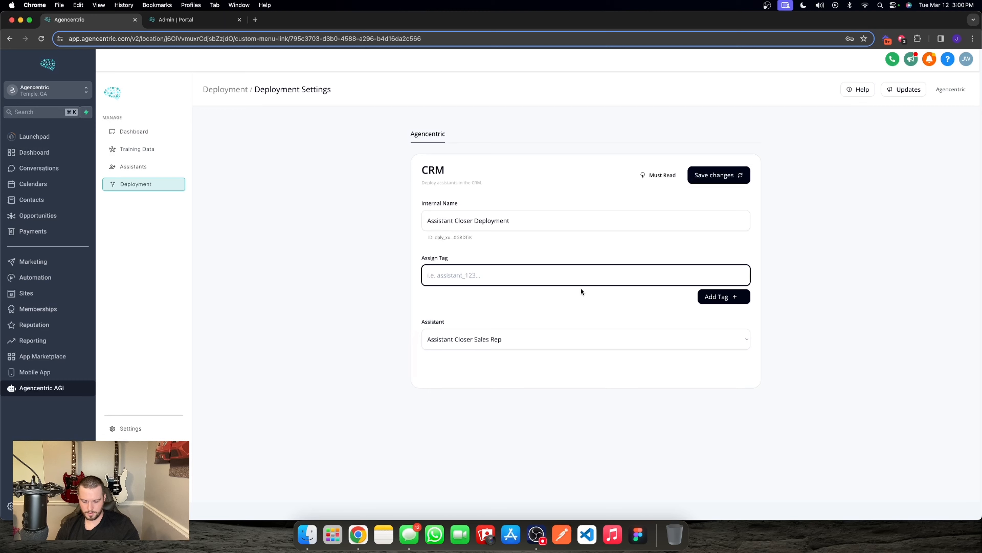
type("assistant closer example")
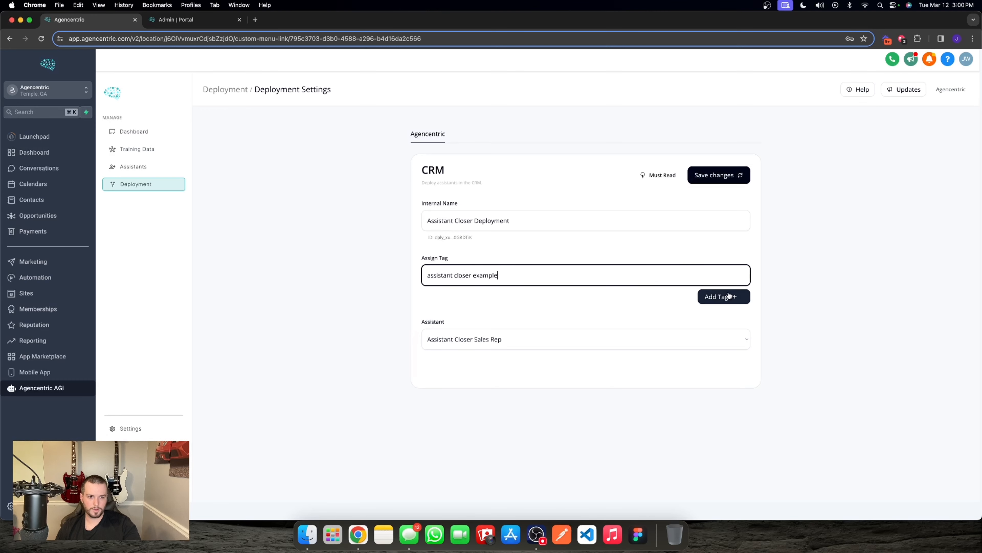
left_click(717, 297)
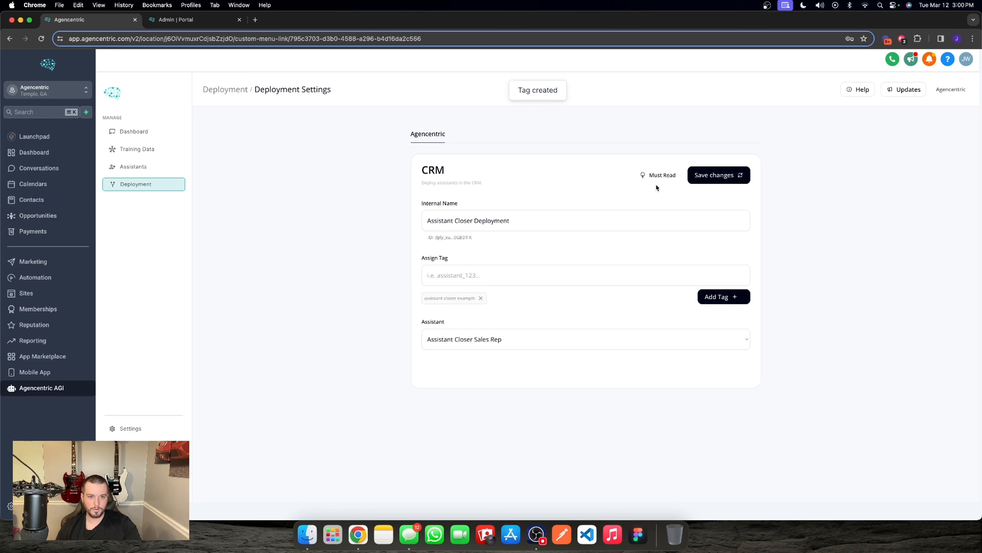
left_click(706, 176)
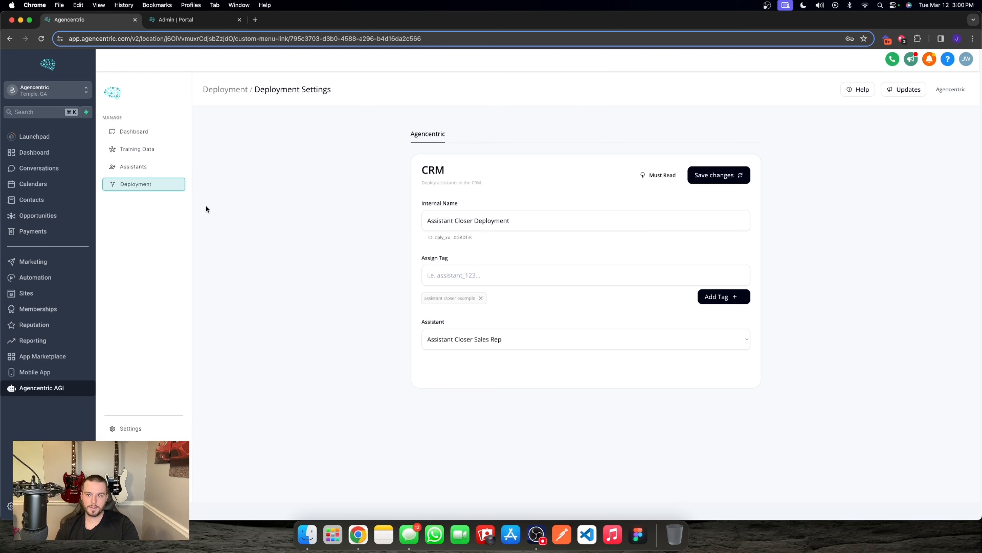
left_click(137, 148)
left_click(133, 166)
Dismiss the browser password prompt and move through Training Data and Assistants back to Deployments
left_click(136, 184)
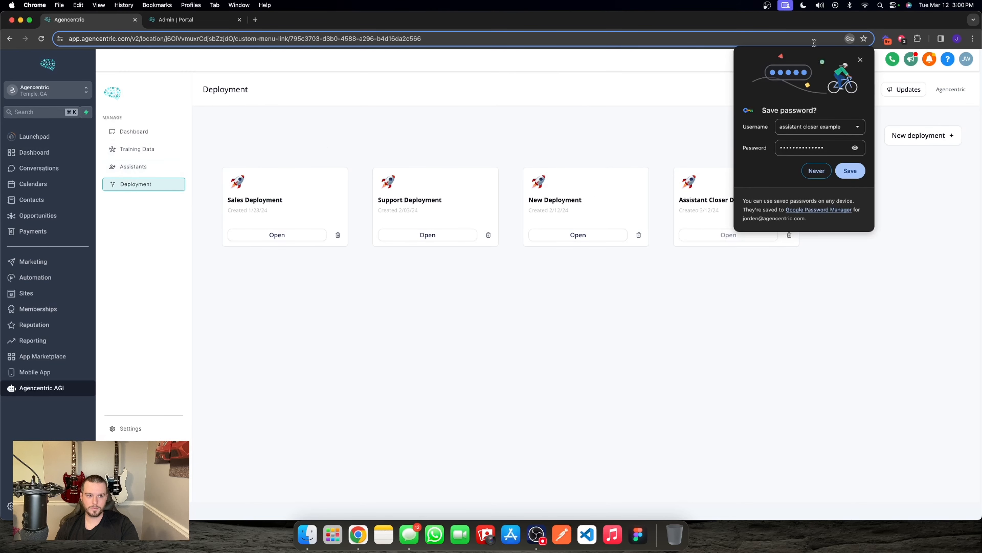
left_click(860, 59)
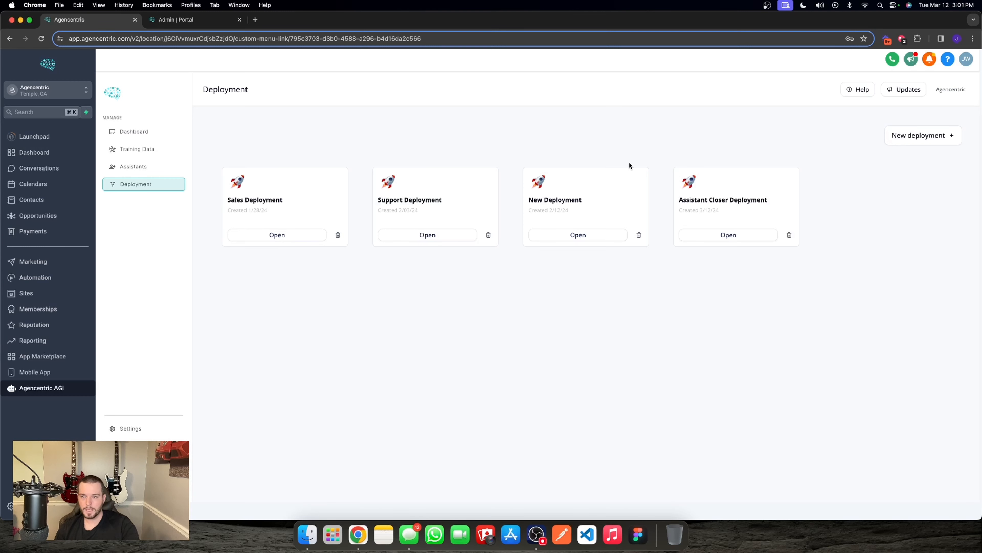
left_click(137, 148)
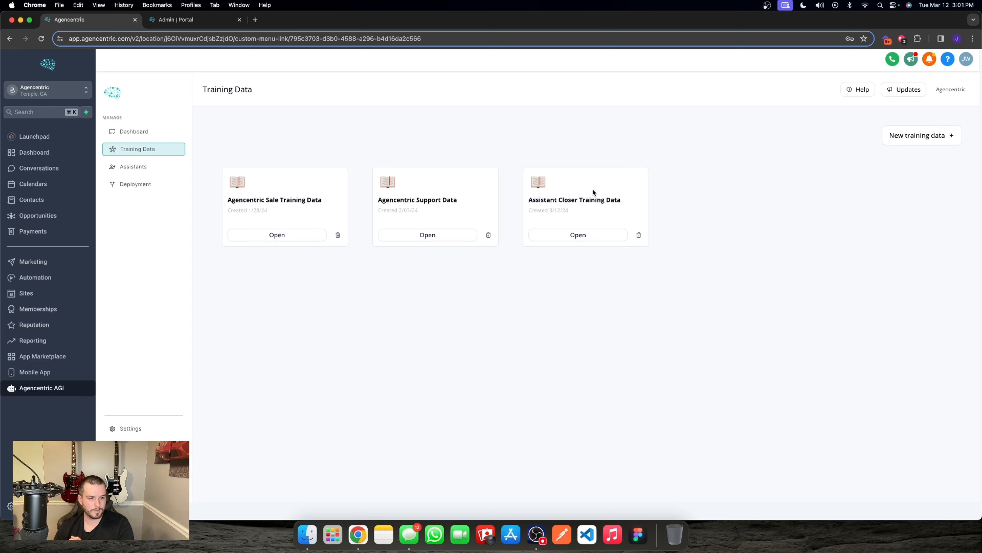
left_click(148, 168)
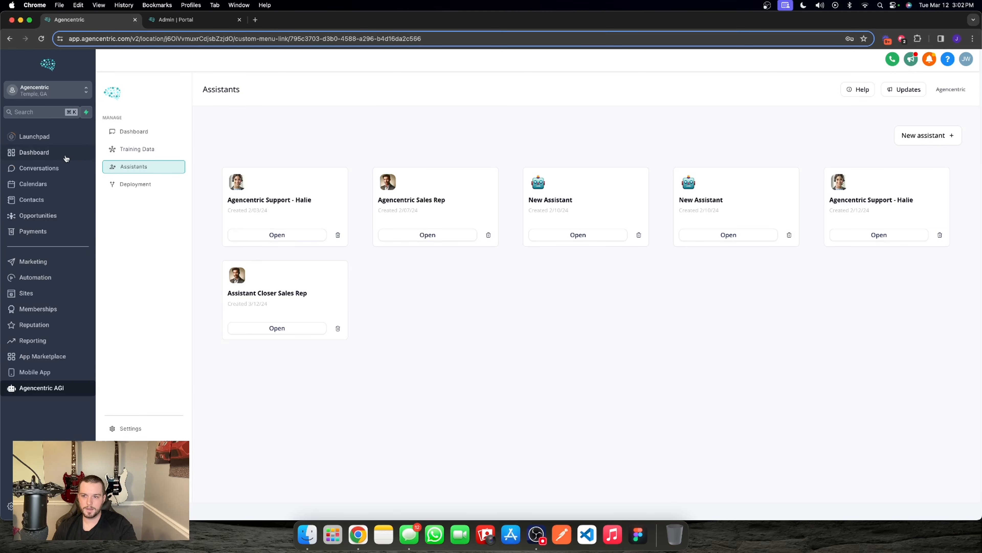
left_click(135, 184)
left_click(746, 236)
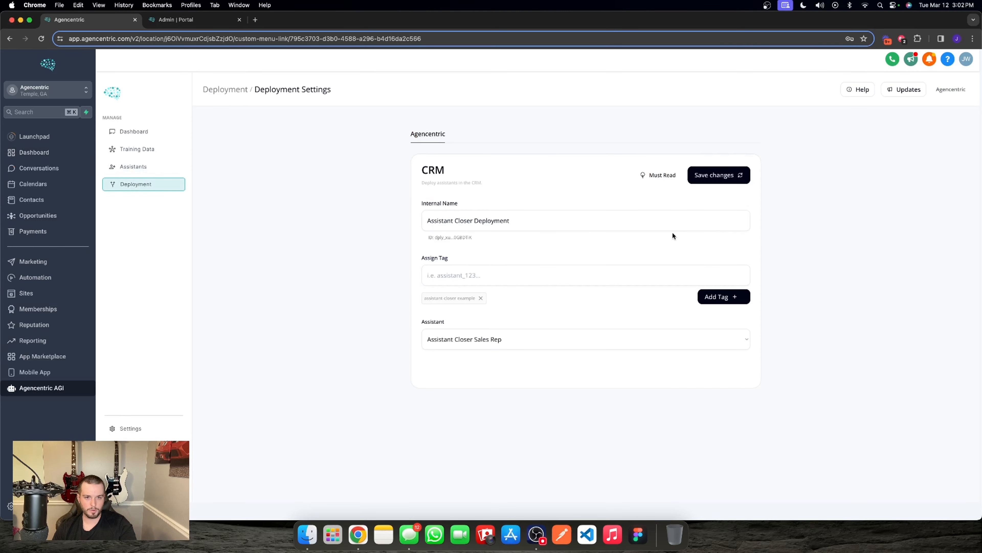
triple_click(449, 297)
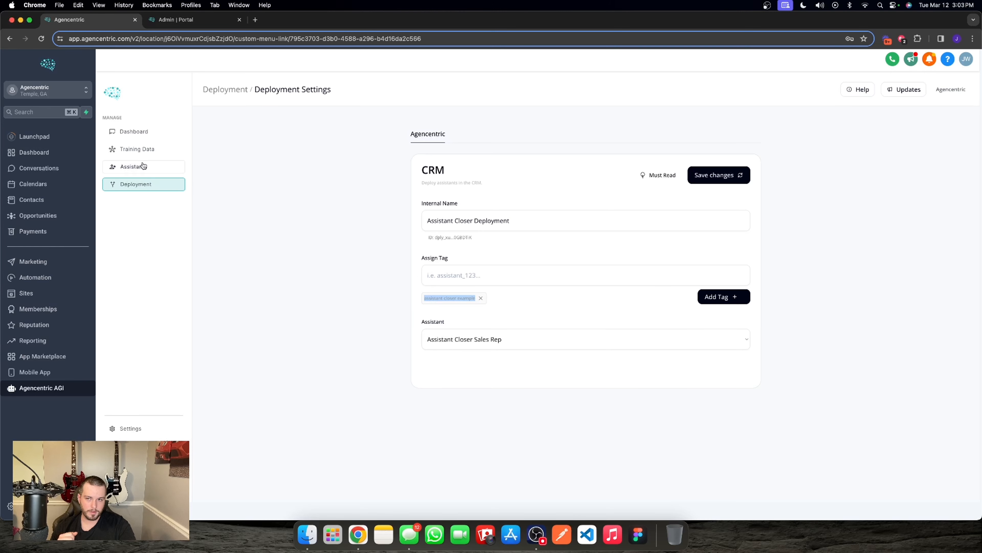
triple_click(439, 300)
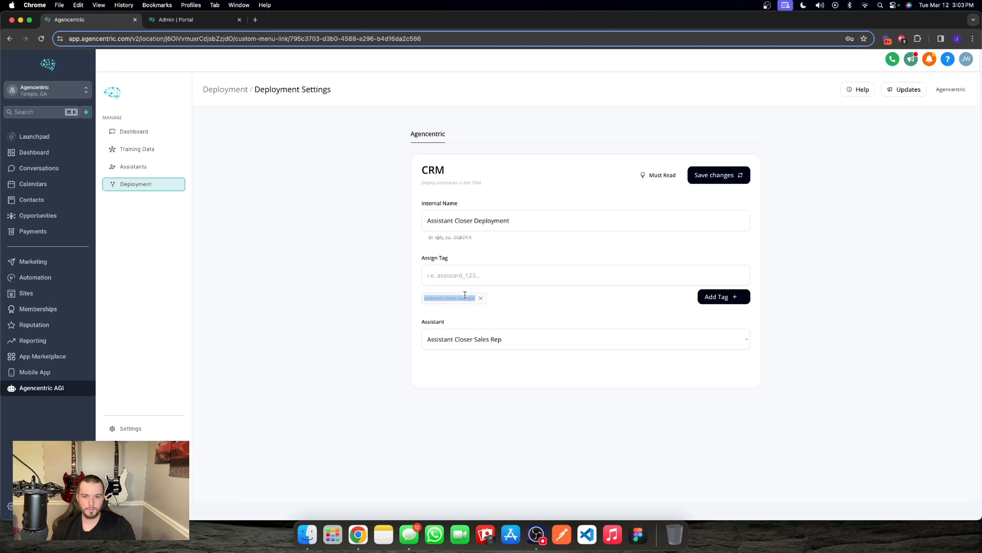
left_click(442, 297)
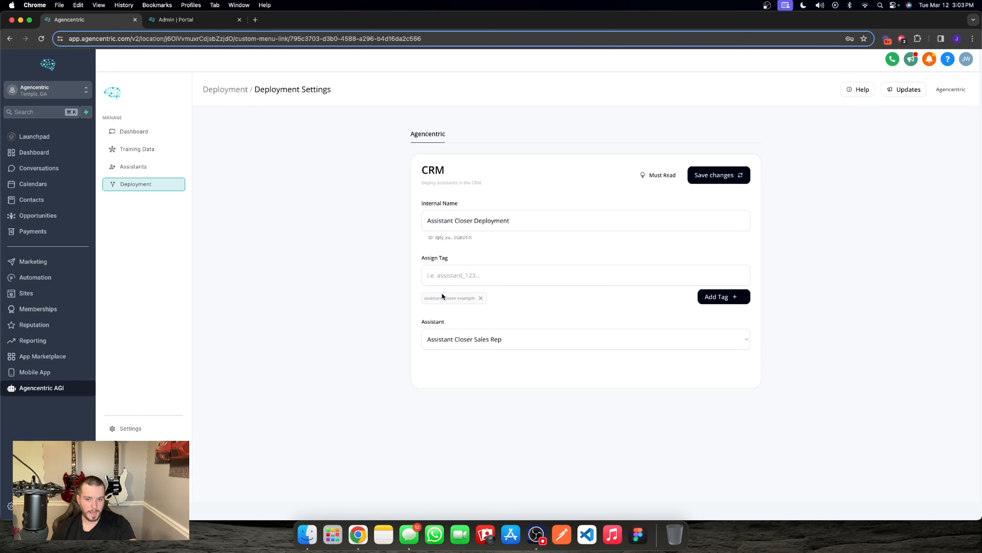
double_click(441, 296)
triple_click(440, 296)
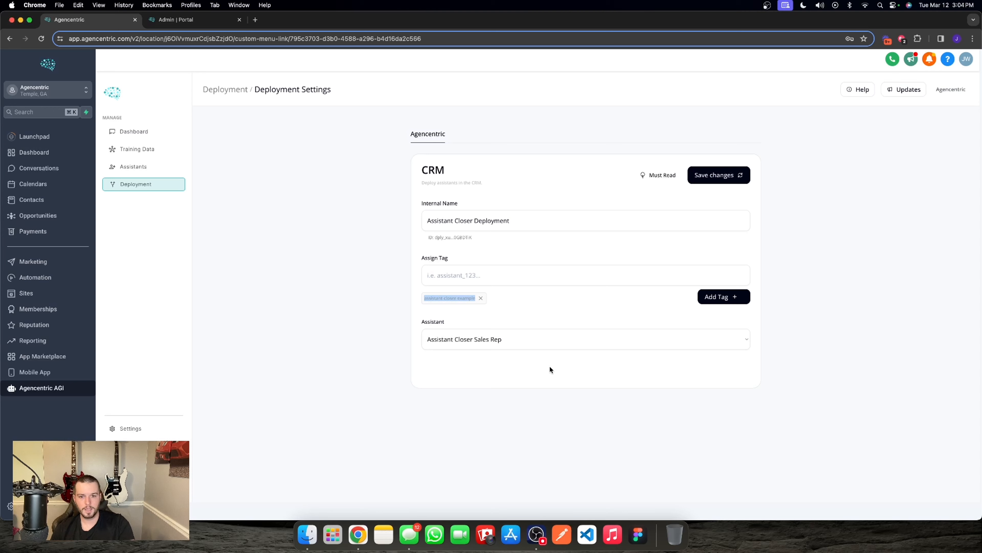
left_click(440, 285)
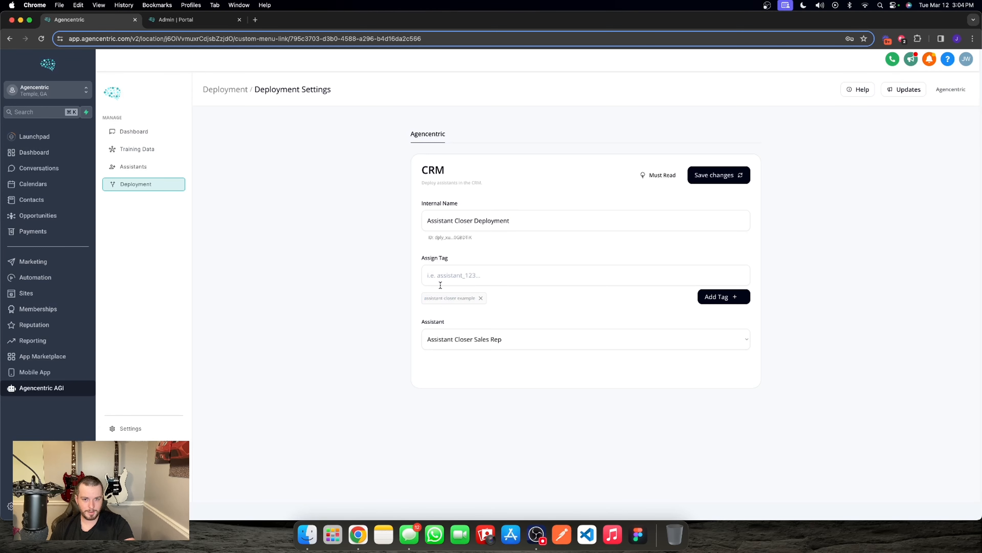
triple_click(443, 298)
left_click(457, 332)
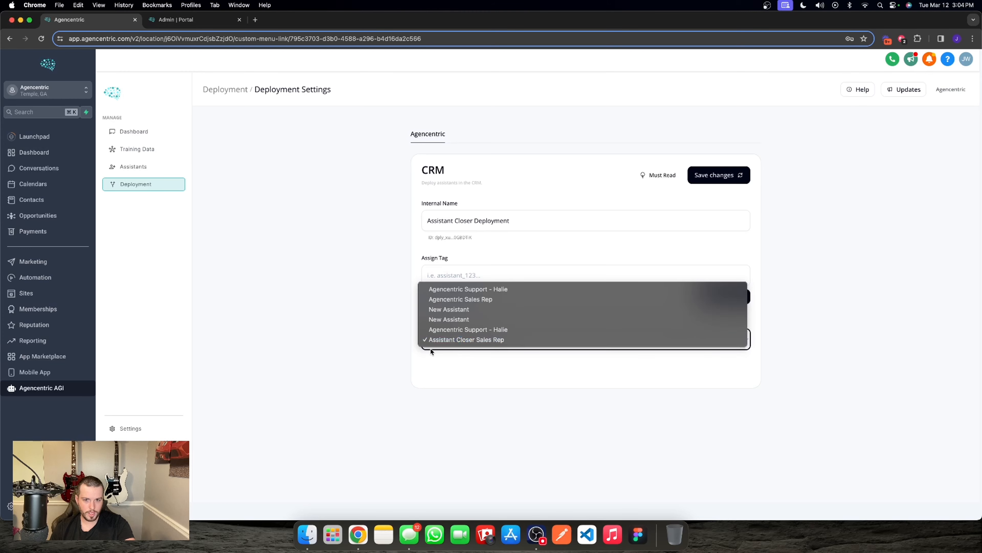
left_click(518, 371)
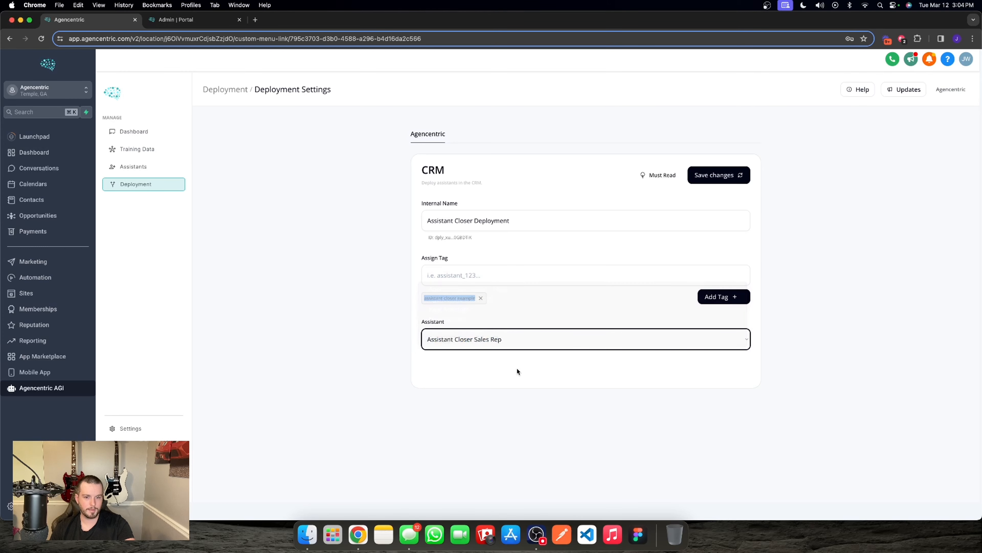
triple_click(440, 296)
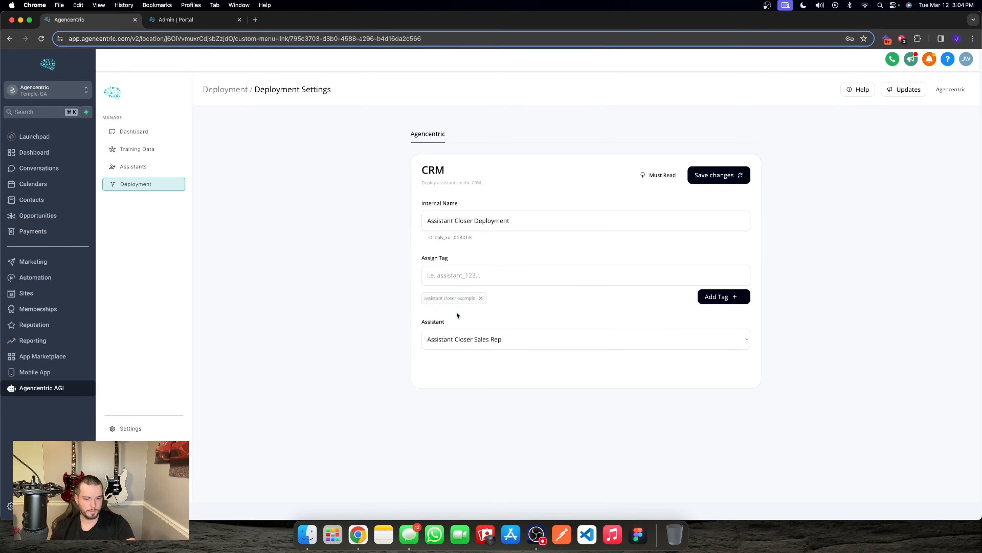
left_click(461, 340)
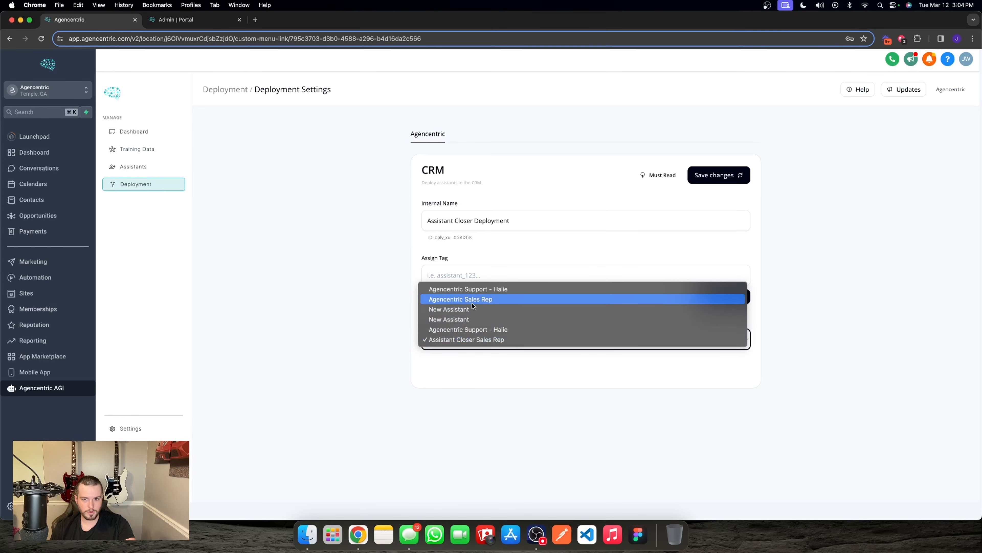
left_click(468, 298)
left_click(712, 176)
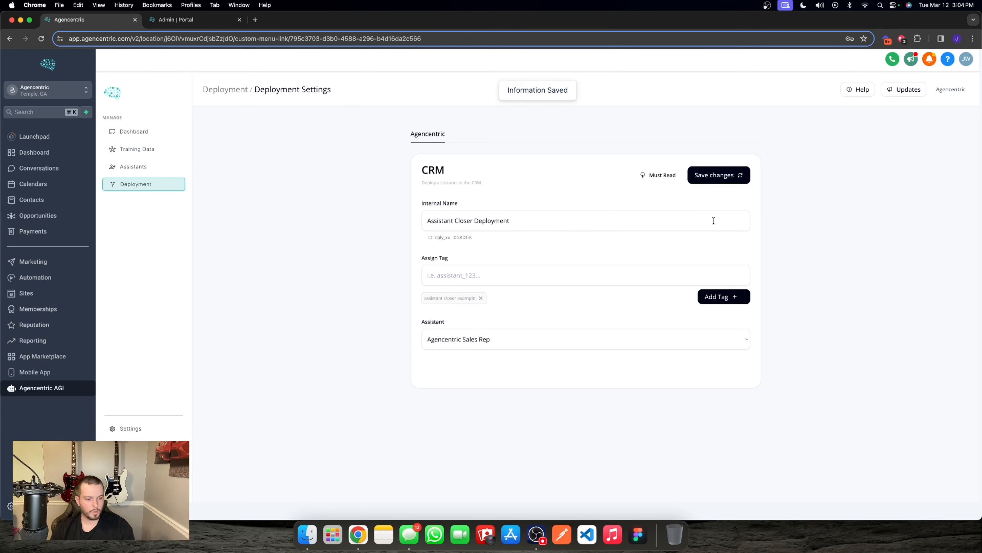
left_click(581, 339)
left_click(496, 383)
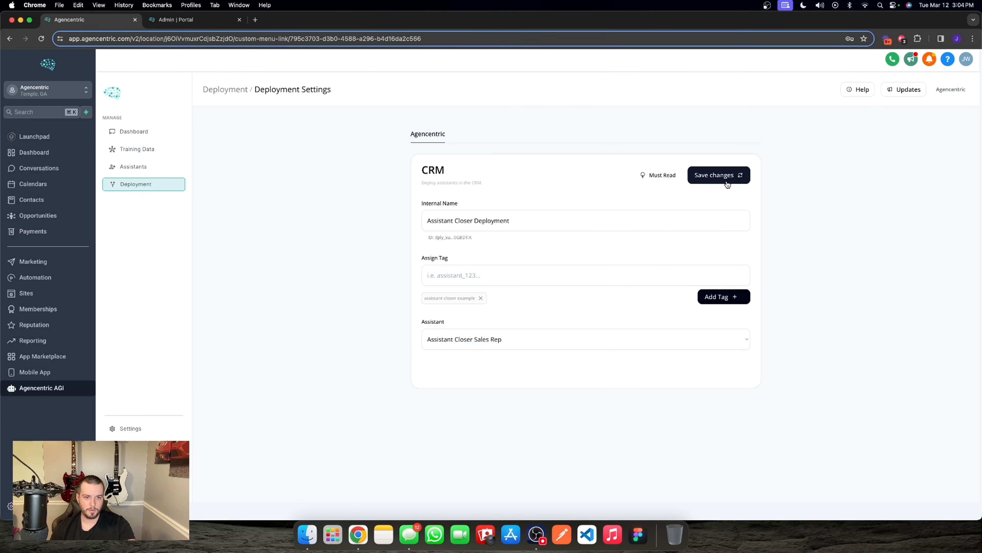
left_click(727, 182)
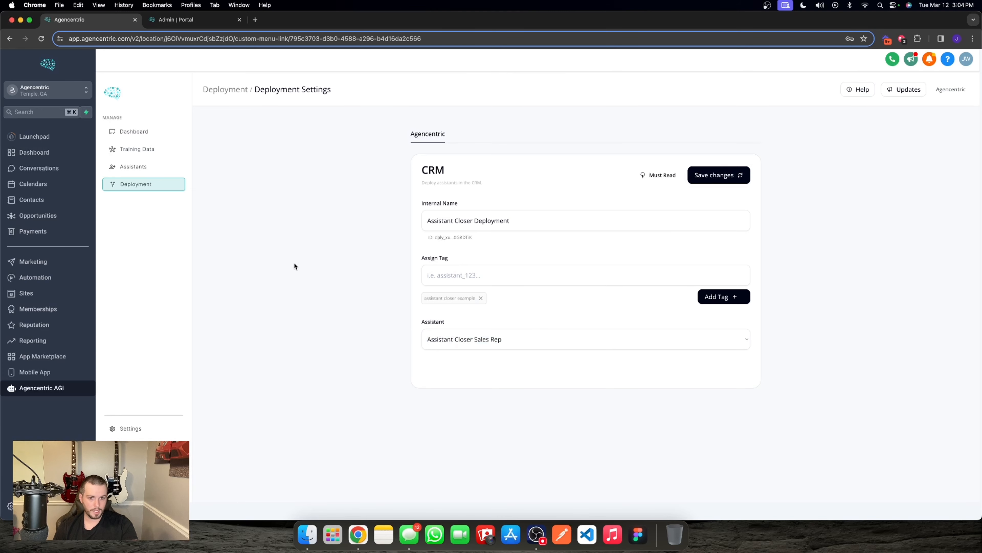
triple_click(446, 297)
key("super+c")
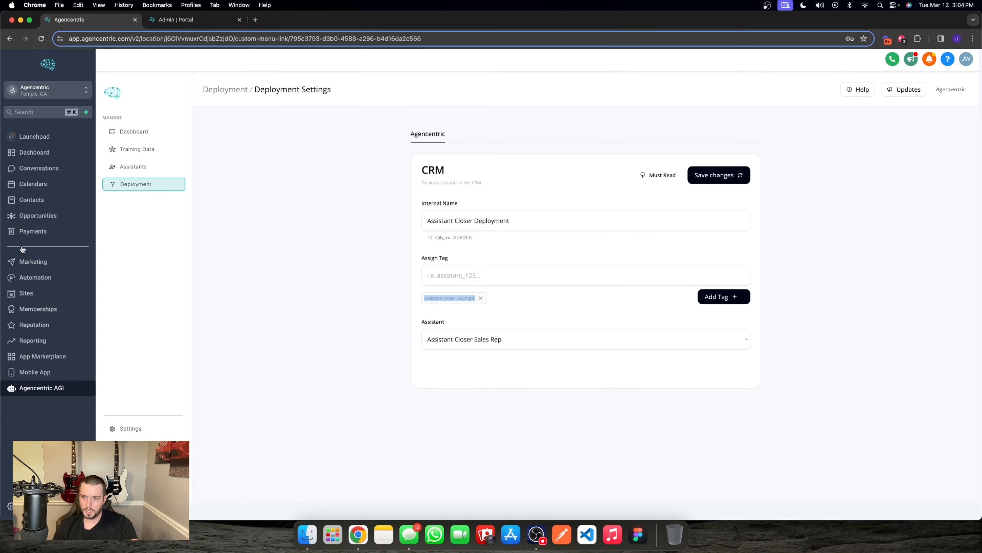
Go to the Automation workflows page
left_click(54, 277)
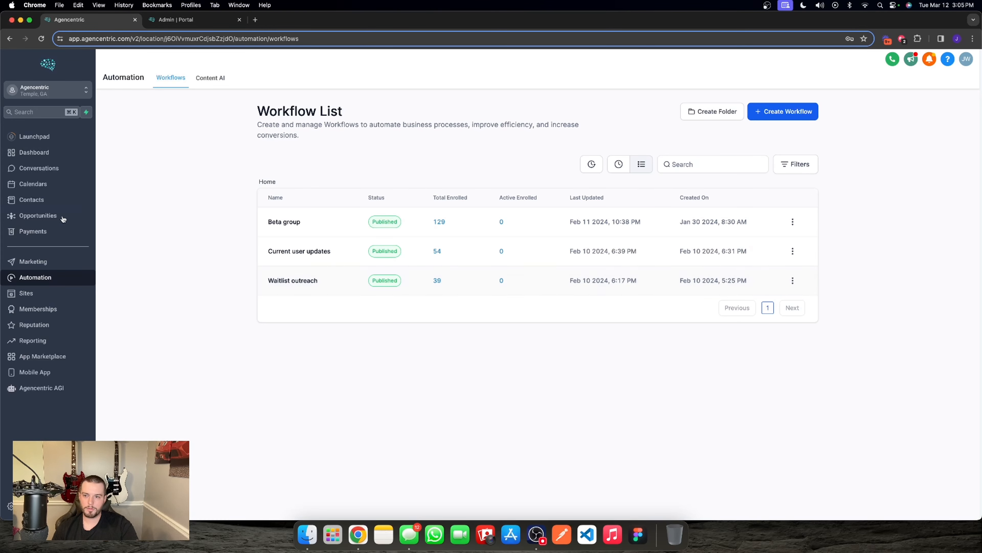
left_click(33, 200)
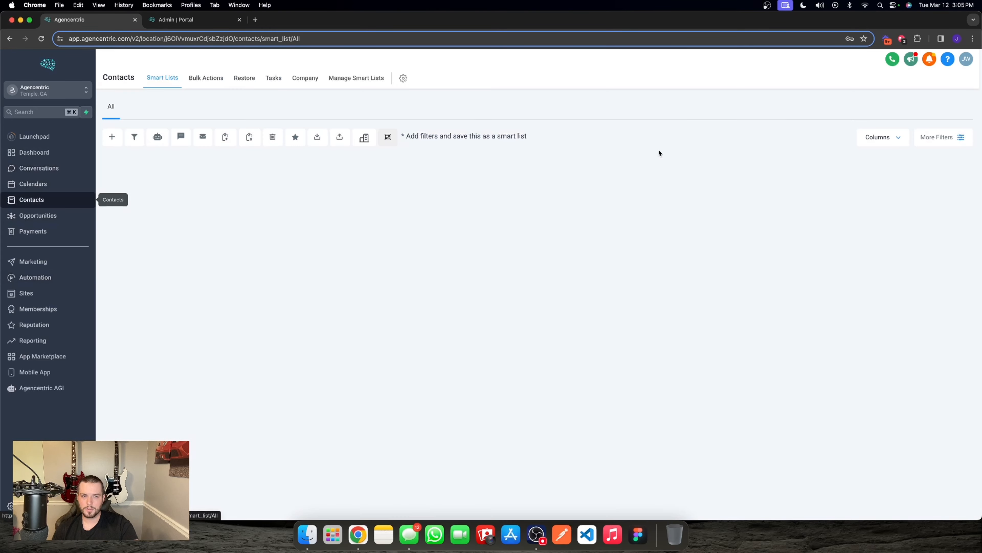
left_click(851, 137)
type("jorden")
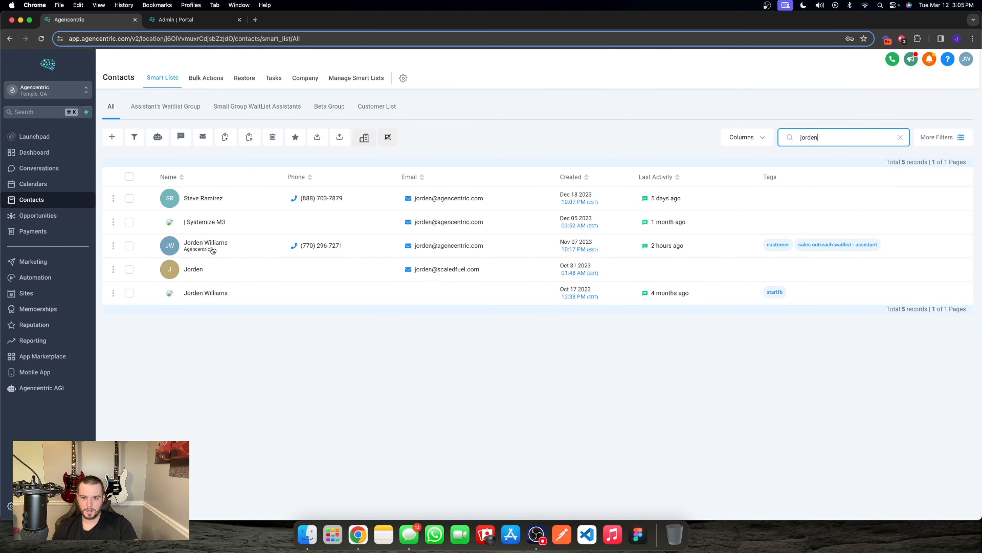
left_click(279, 237)
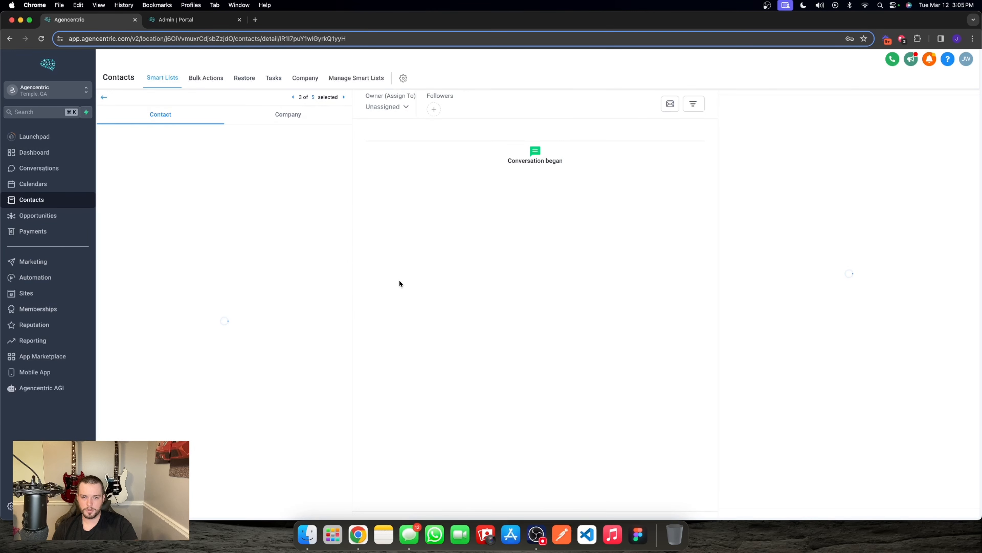
scroll(229, 328, "down", 20)
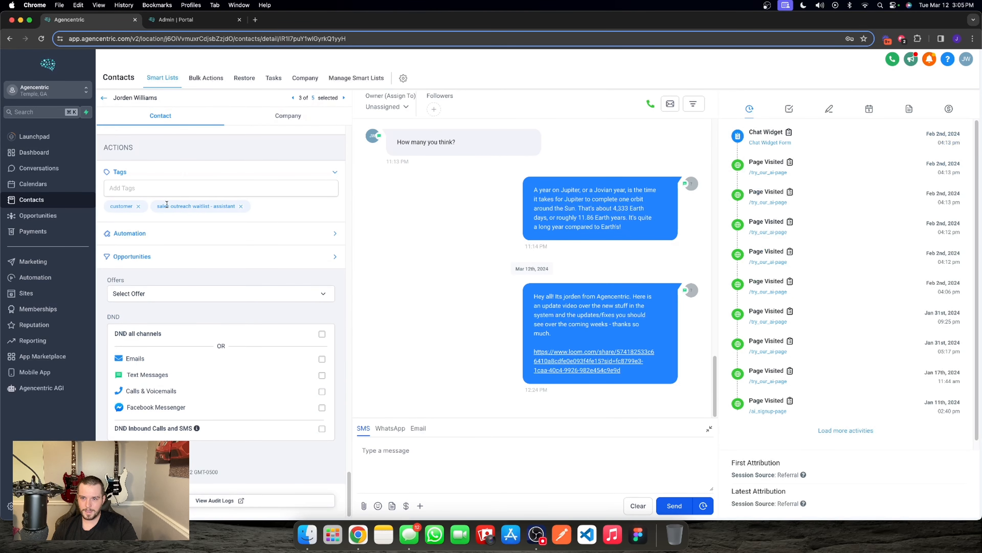
left_click(204, 189)
key("super+v")
left_click(142, 206)
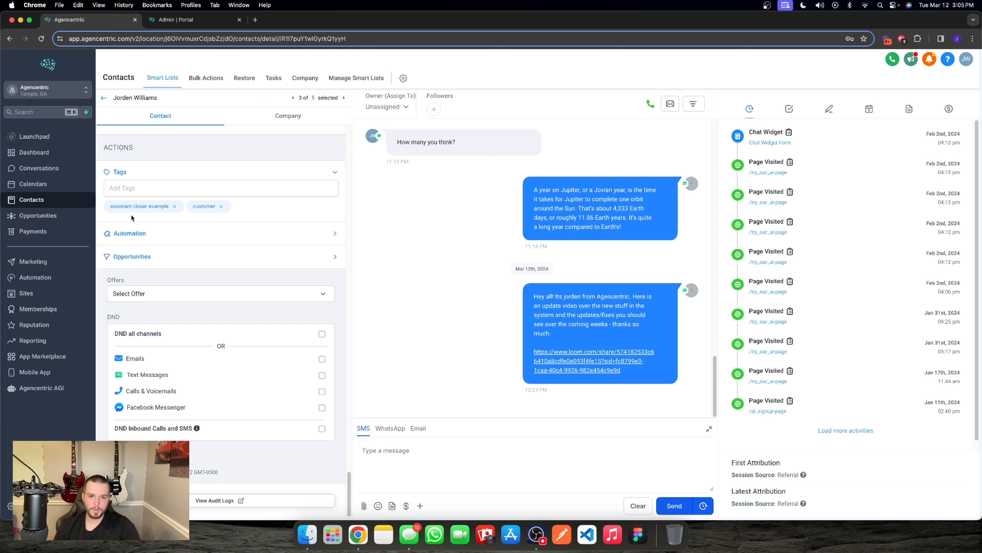
left_click(535, 461)
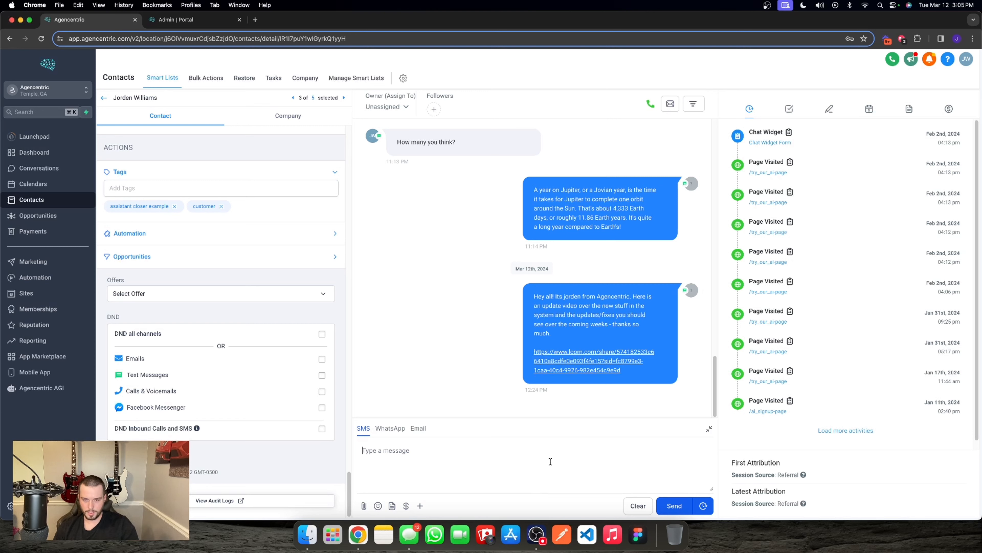
Send the contact an SMS greeting that asks whether they have time to talk
type("Hey")
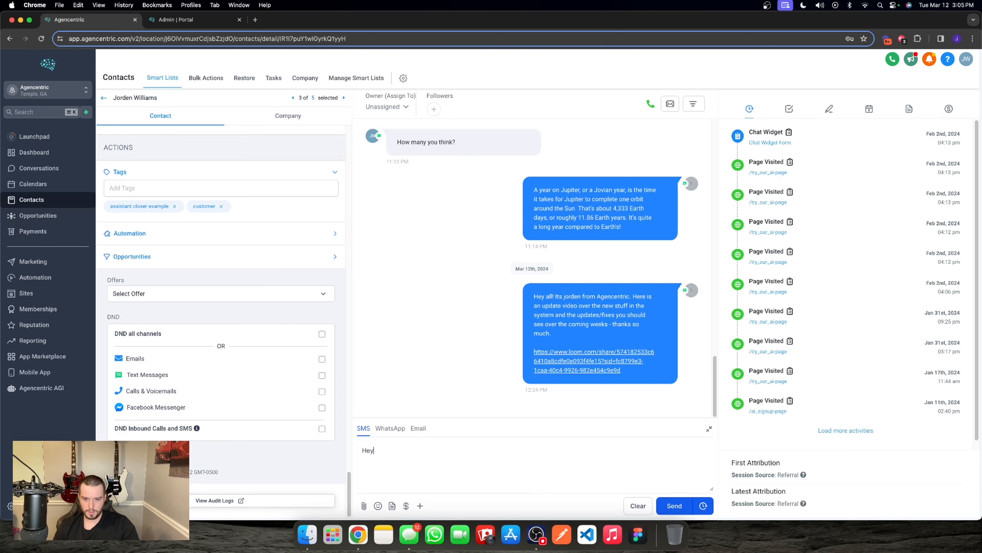
type(" Jorden Do you have some ti")
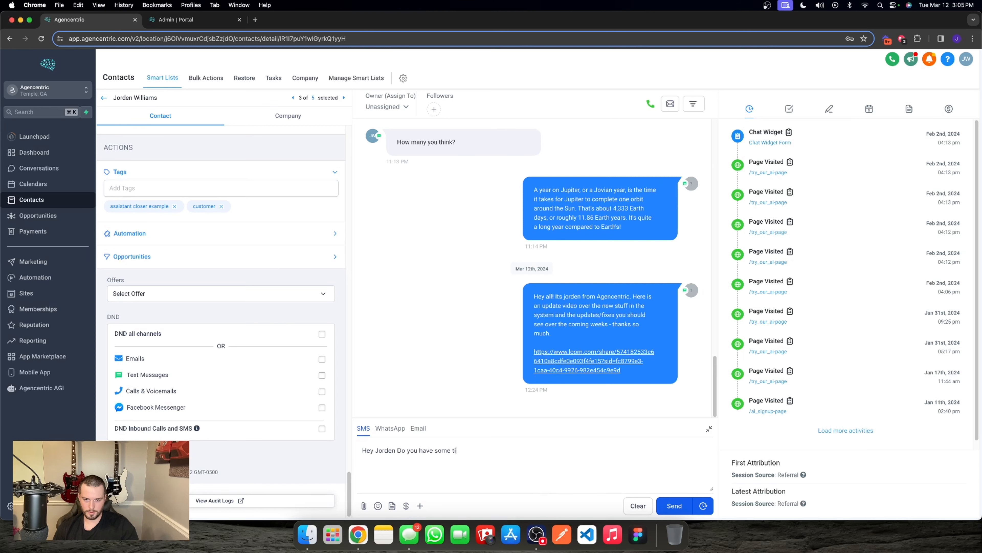
type("me to talk?")
key("Return")
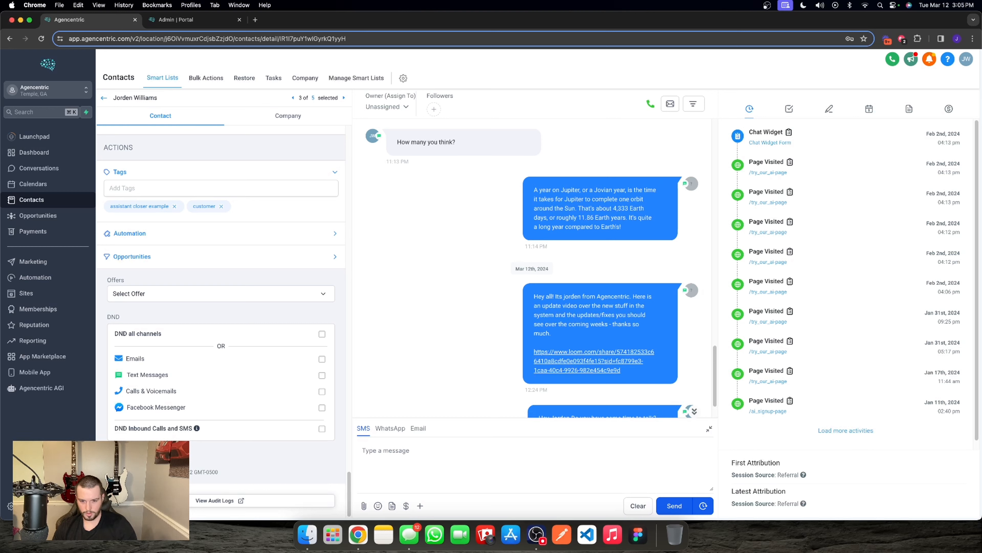
scroll(529, 273, "down", 2)
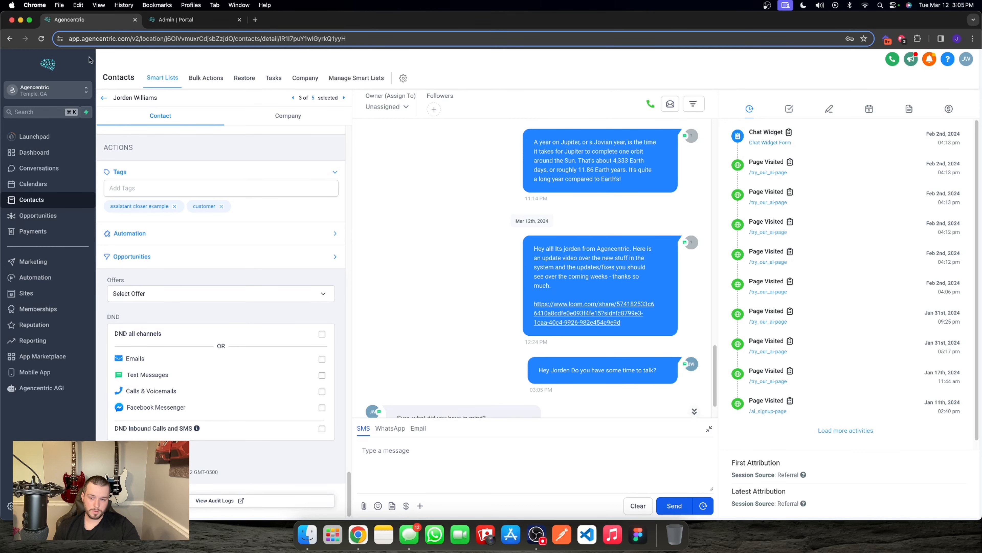
Open the test contact's conversation log from the Agencentric AGI dashboard
left_click(19, 385)
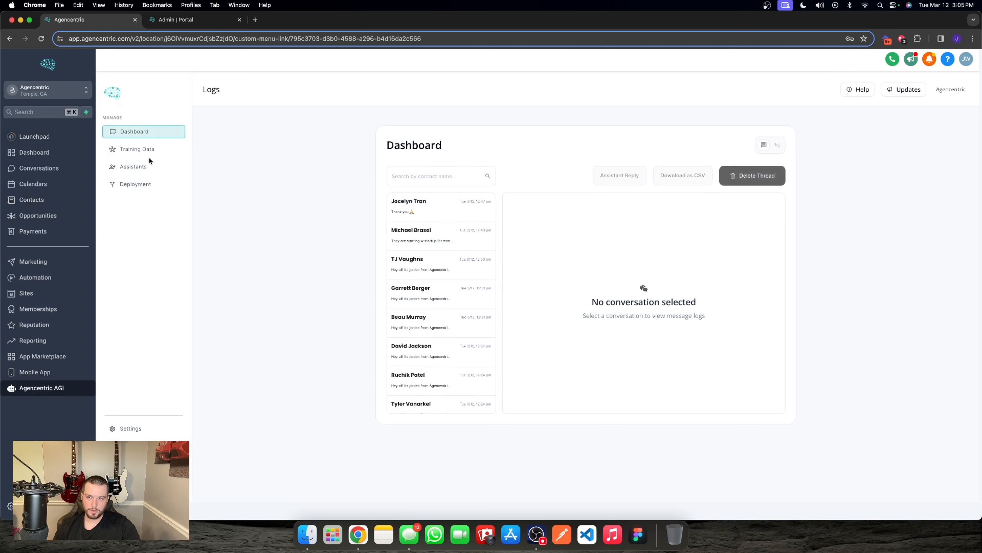
scroll(449, 280, "down", 5)
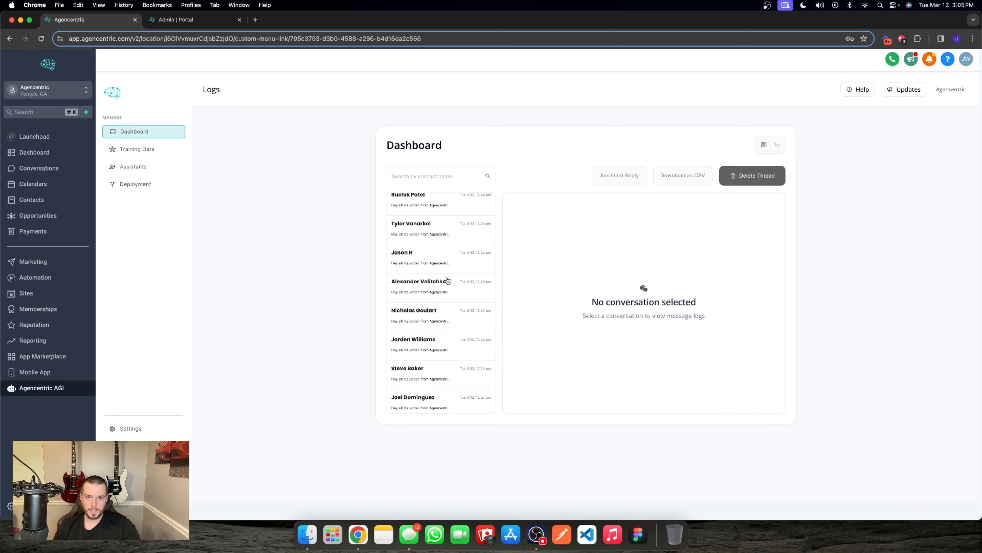
scroll(440, 283, "up", 6)
left_click(439, 215)
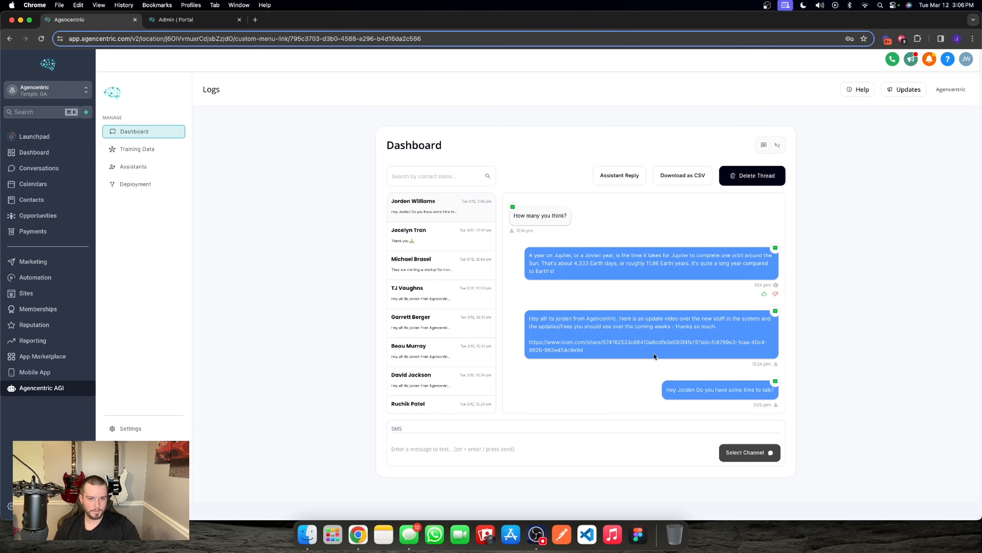
Alternate between the run log and chat view to follow the assistant's run and its reply
triple_click(685, 389)
left_click(643, 394)
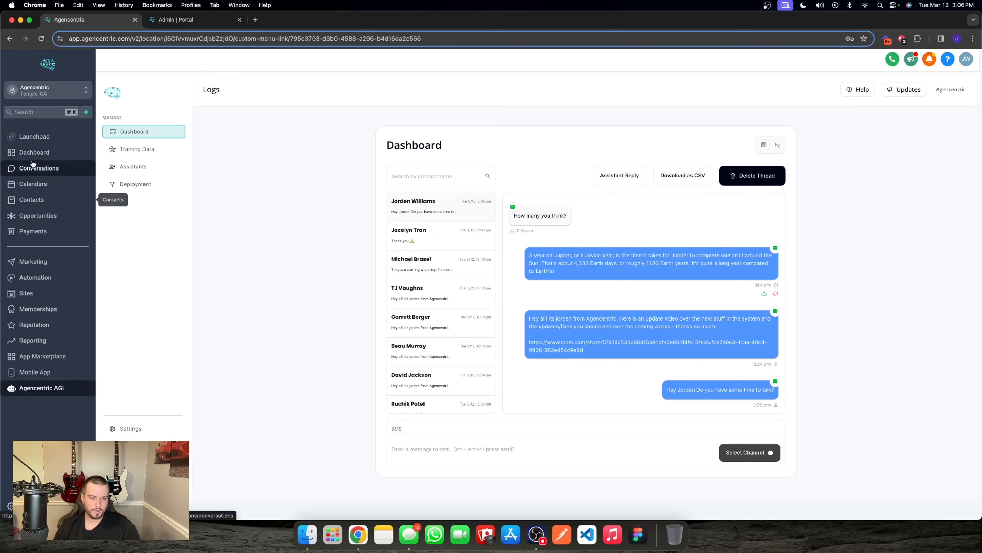
left_click(778, 145)
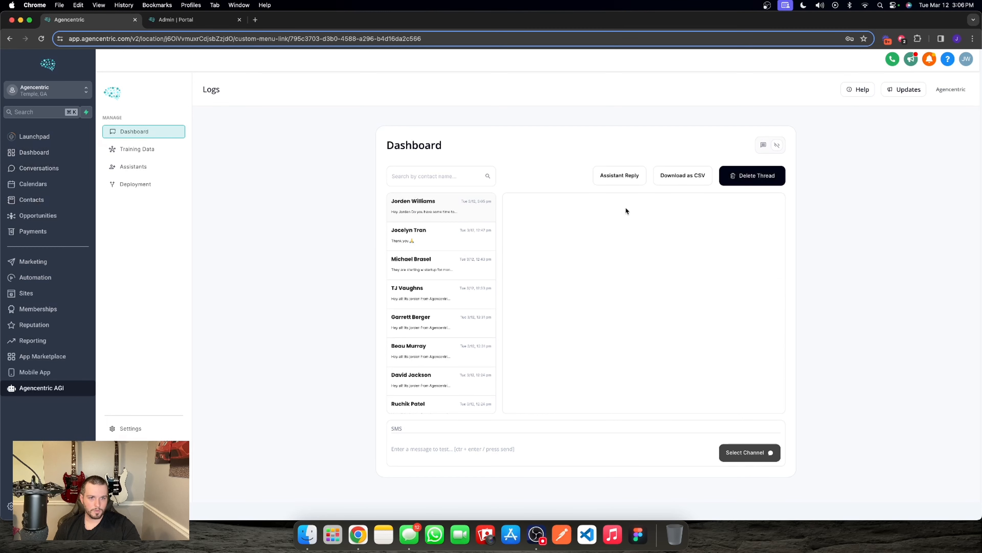
left_click(763, 145)
triple_click(707, 349)
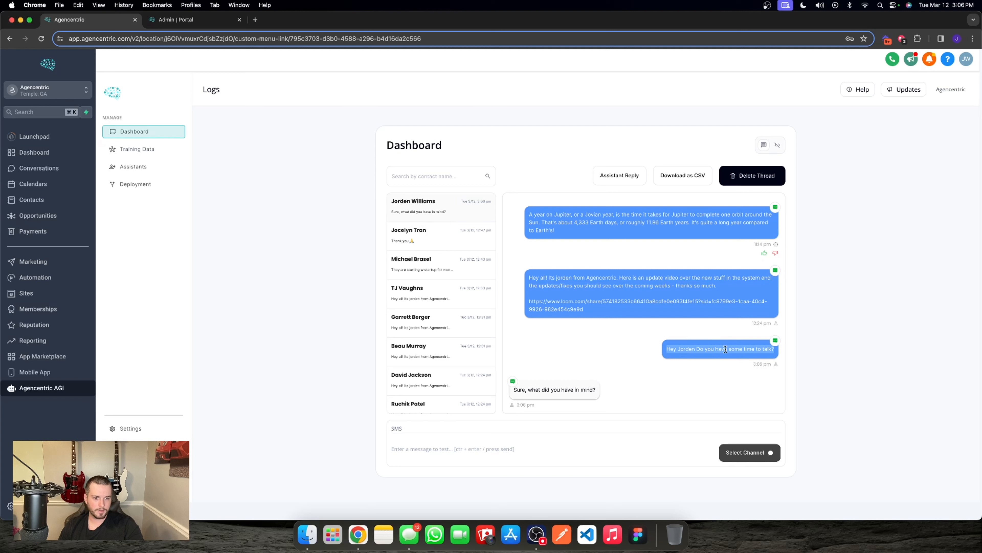
triple_click(562, 386)
left_click(560, 393)
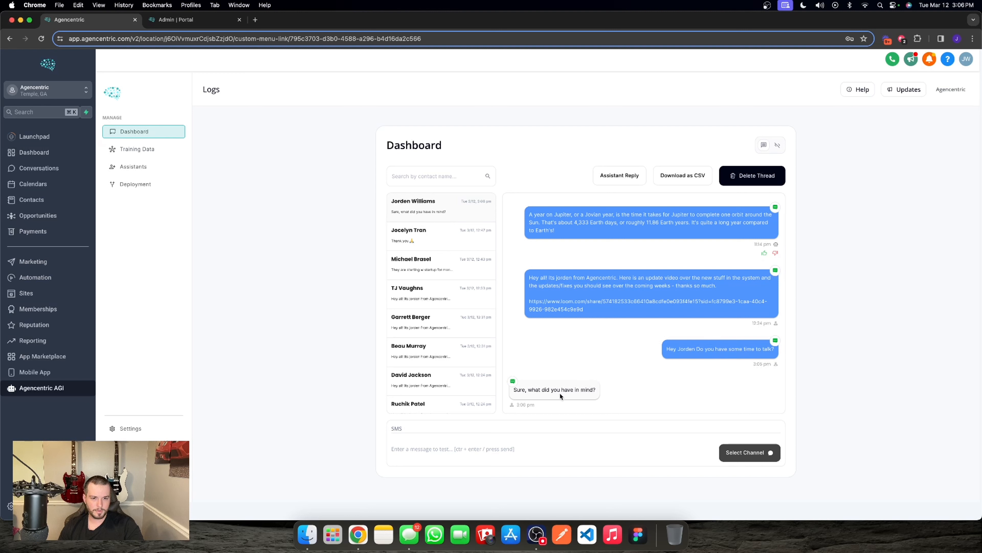
triple_click(577, 390)
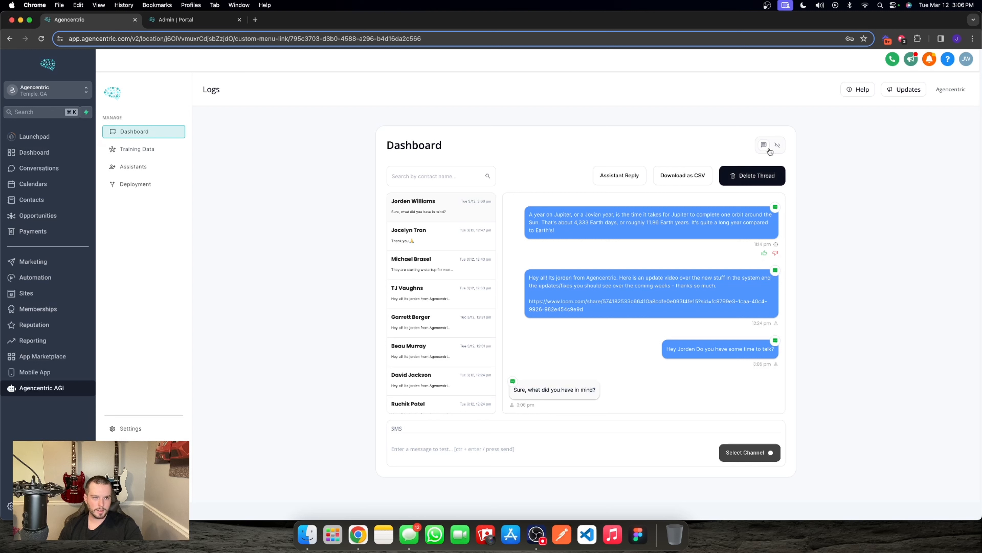
left_click(777, 145)
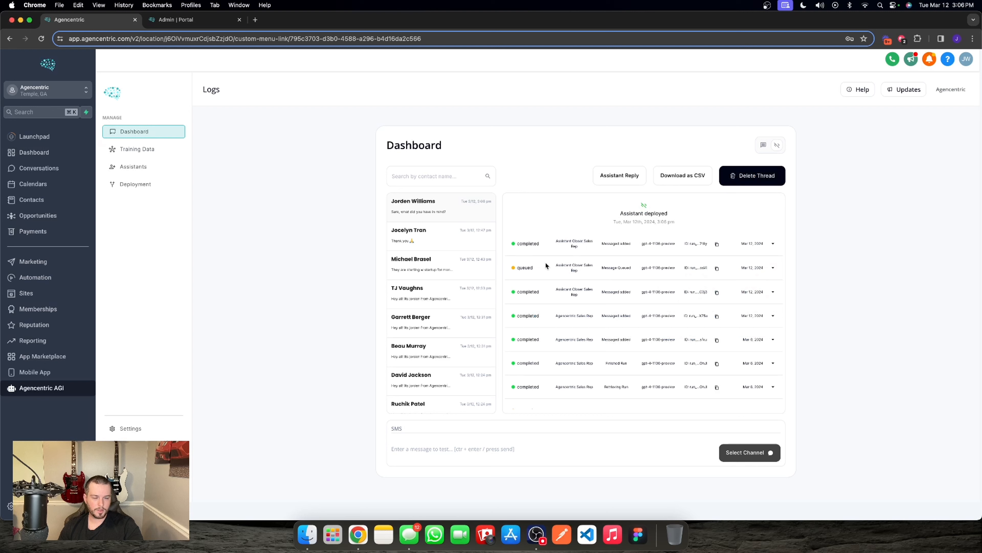
double_click(529, 267)
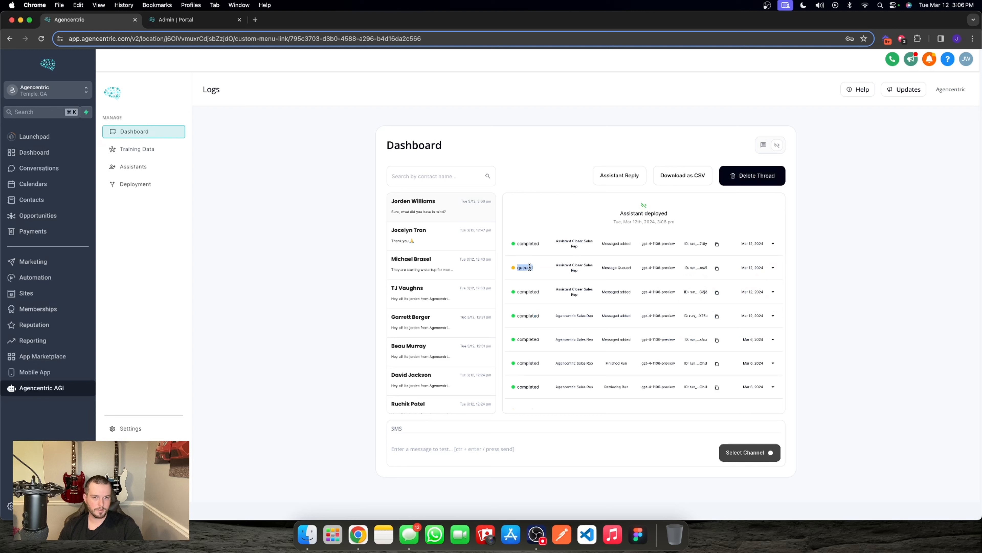
left_click(762, 145)
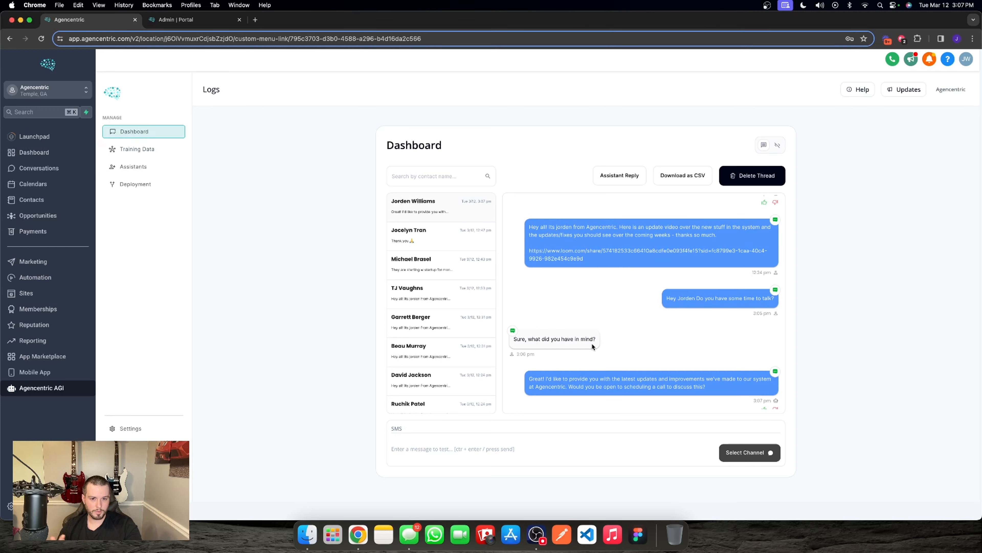
scroll(576, 363, "down", 1)
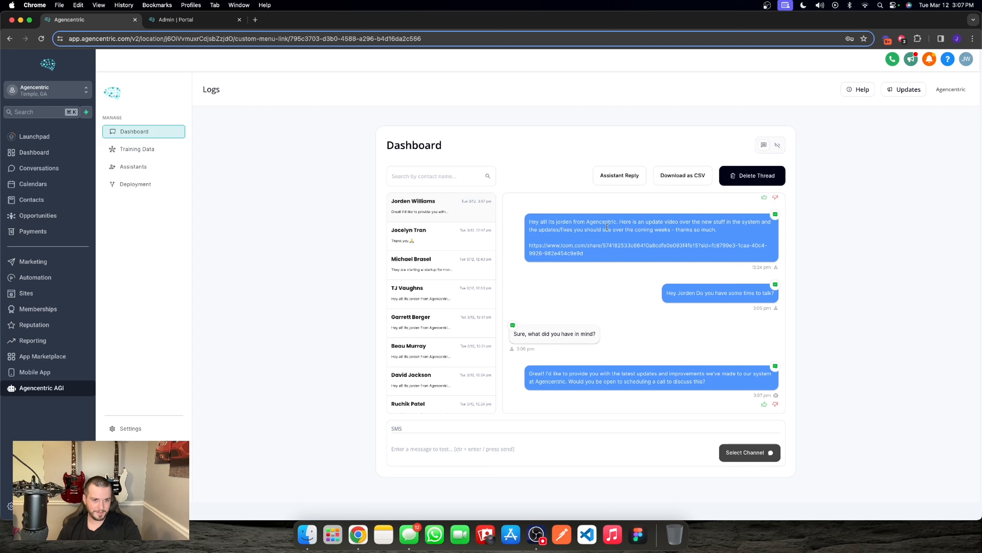
left_click_drag(579, 222, 706, 263)
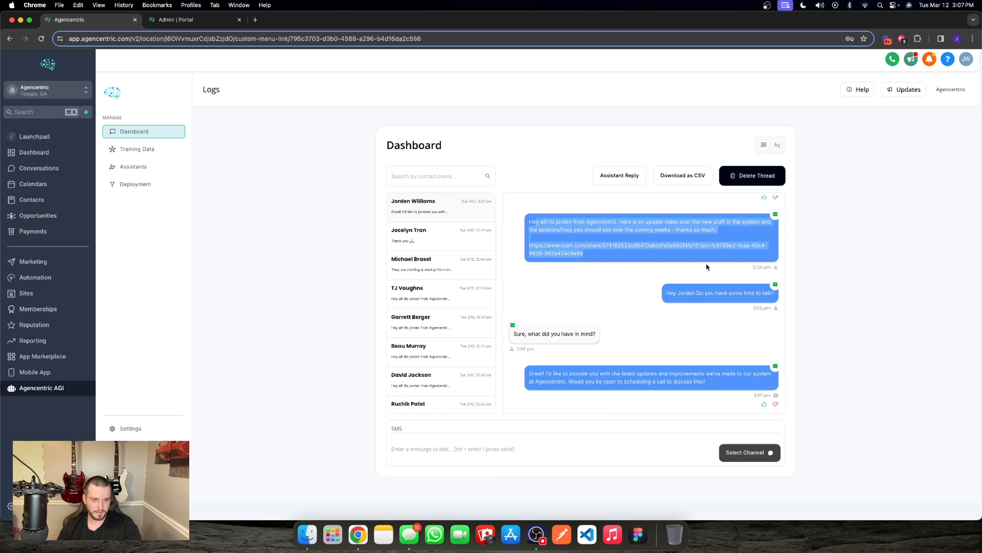
left_click(633, 345)
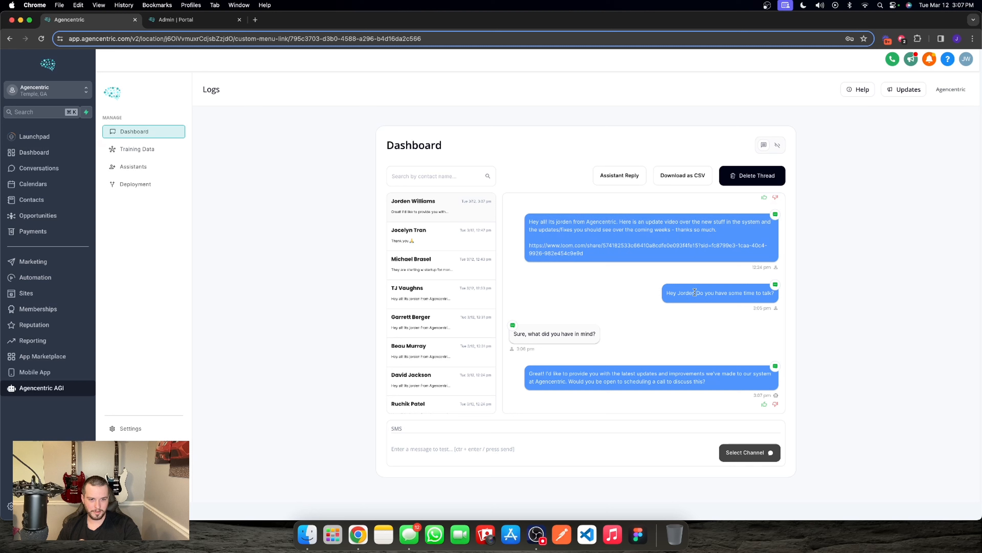
left_click_drag(530, 219, 710, 250)
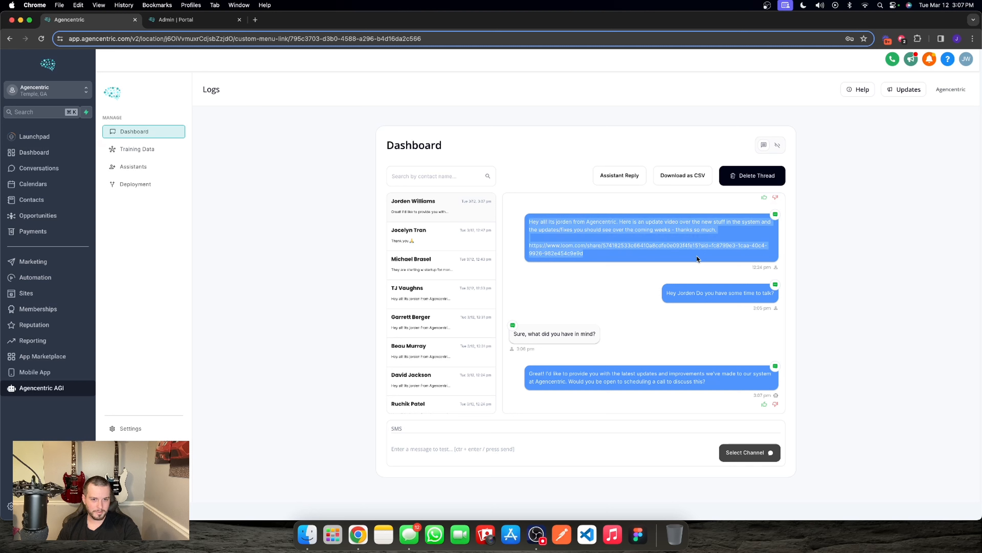
left_click(697, 223)
left_click_drag(665, 298, 752, 301)
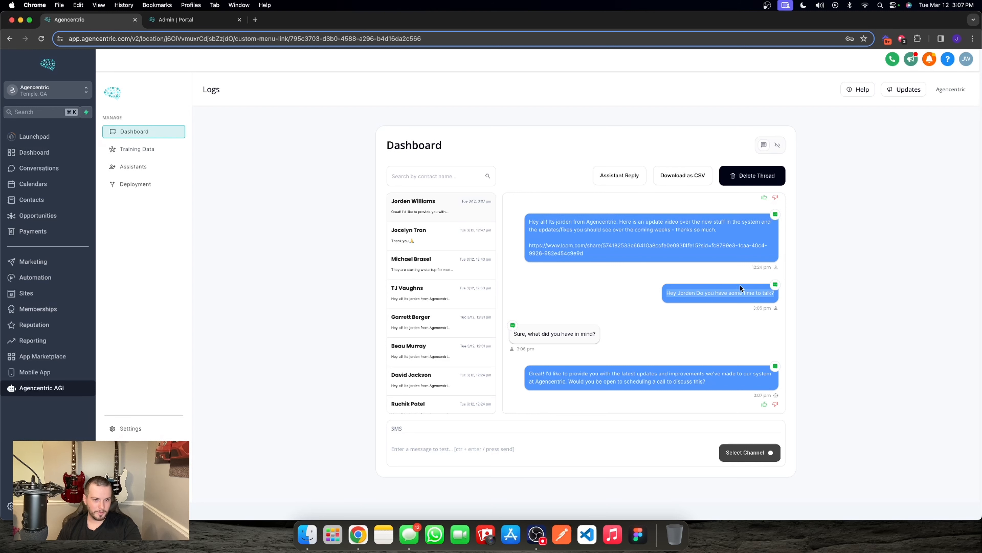
triple_click(708, 293)
triple_click(564, 332)
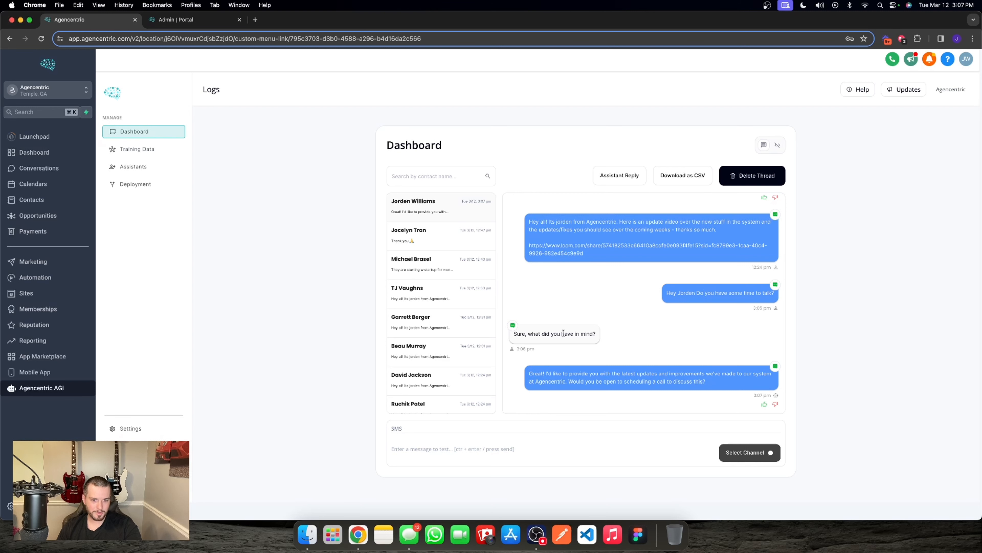
left_click(544, 387)
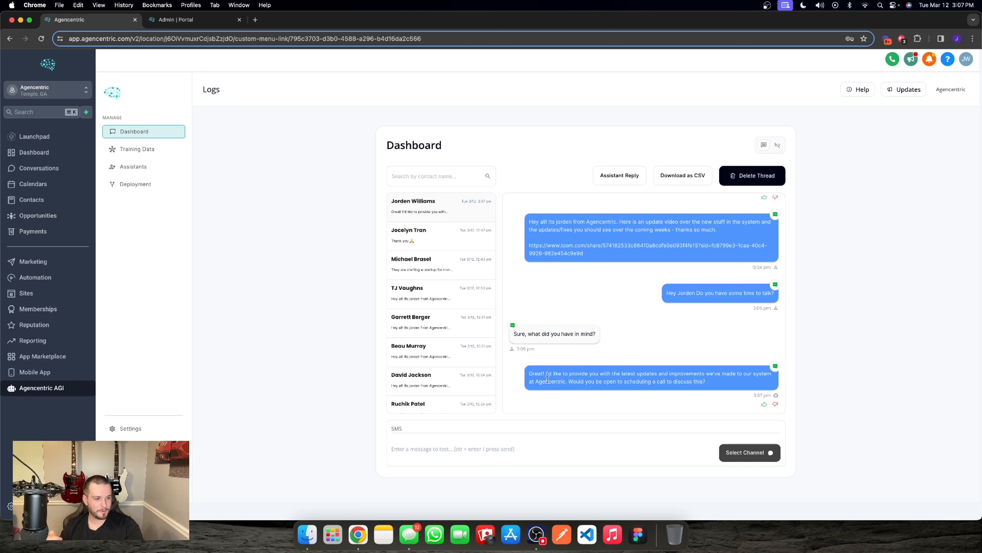
left_click_drag(546, 374, 640, 387)
left_click(703, 384)
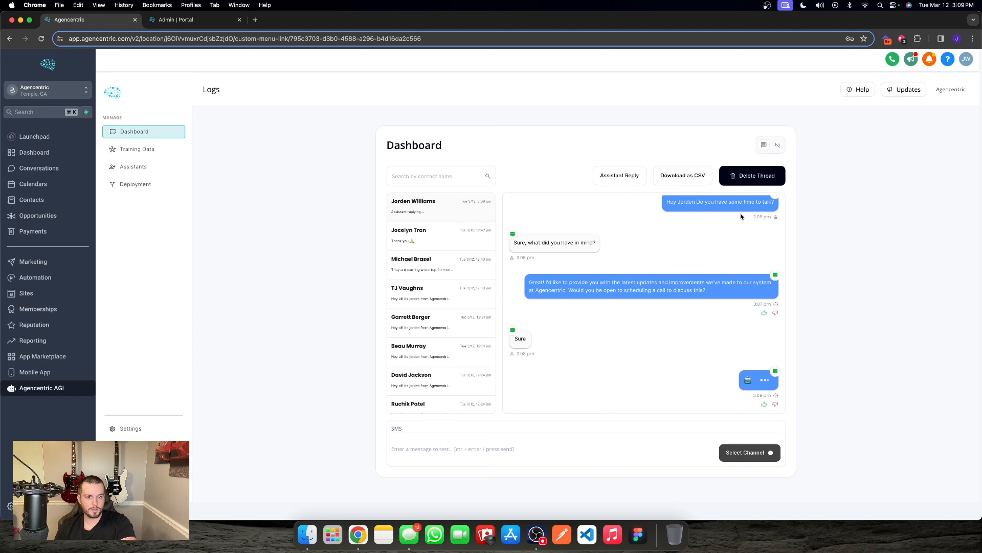
Review the run log, highlighting the Information, Attempting booking and Appointment Failed steps
left_click(764, 145)
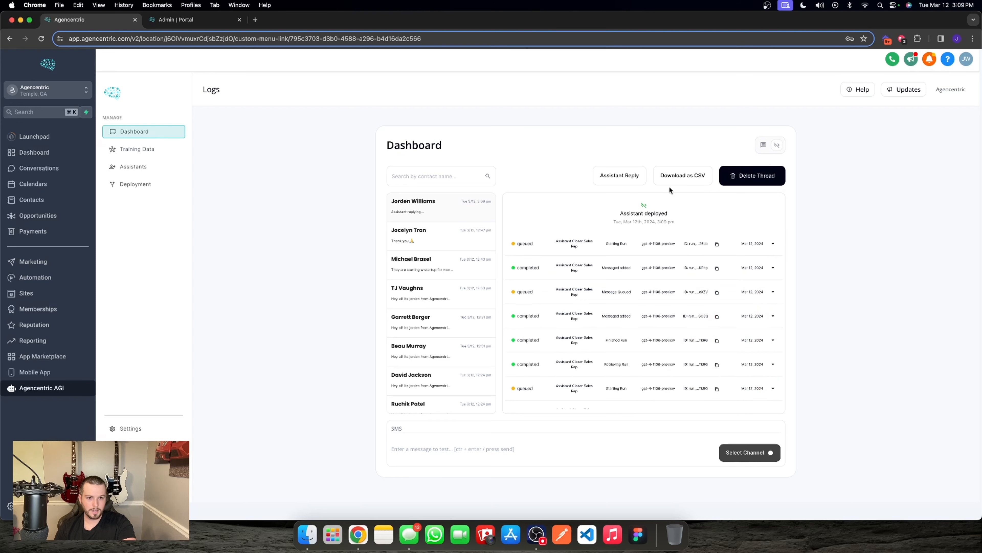
left_click(761, 145)
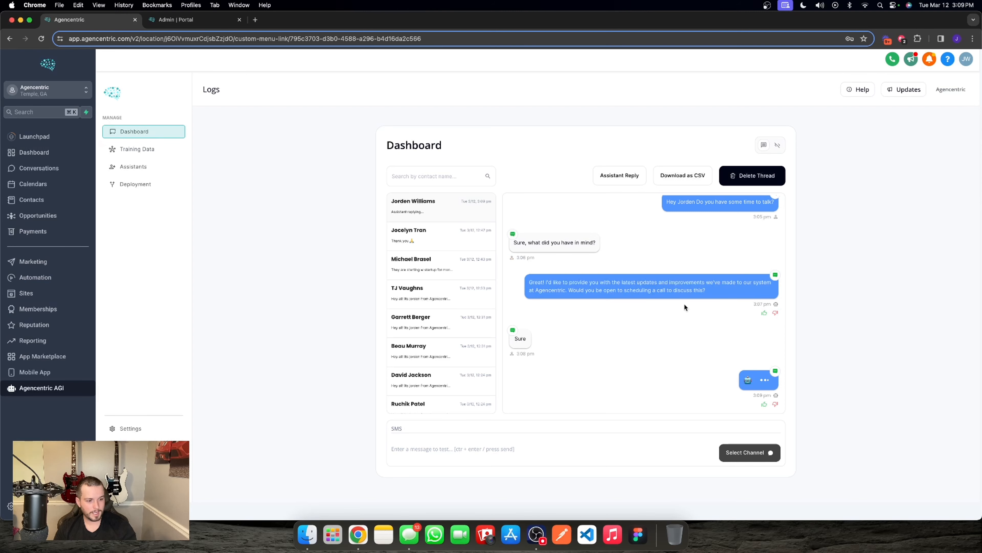
left_click(777, 145)
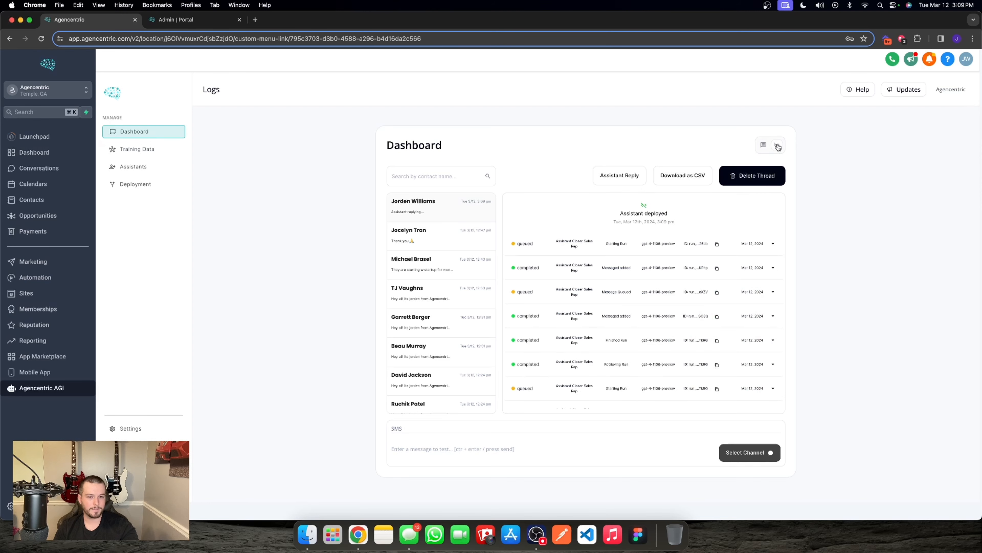
scroll(640, 320, "down", 10)
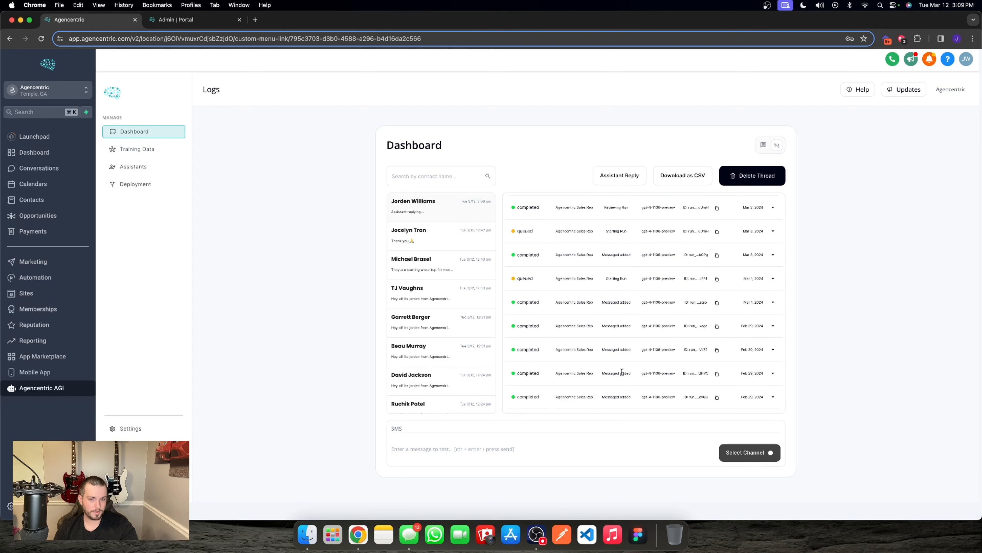
scroll(626, 334, "down", 4)
scroll(627, 335, "down", 5)
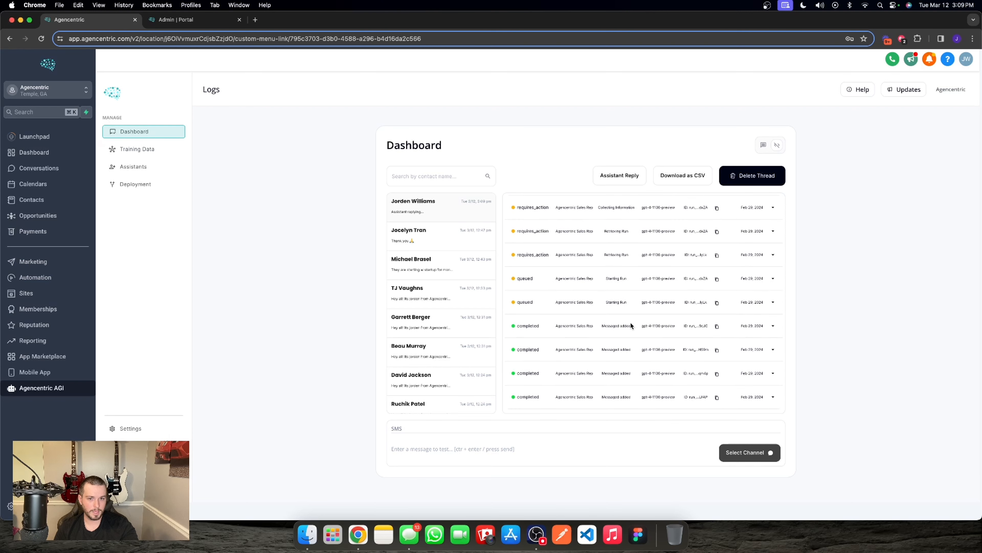
scroll(626, 247, "up", 1)
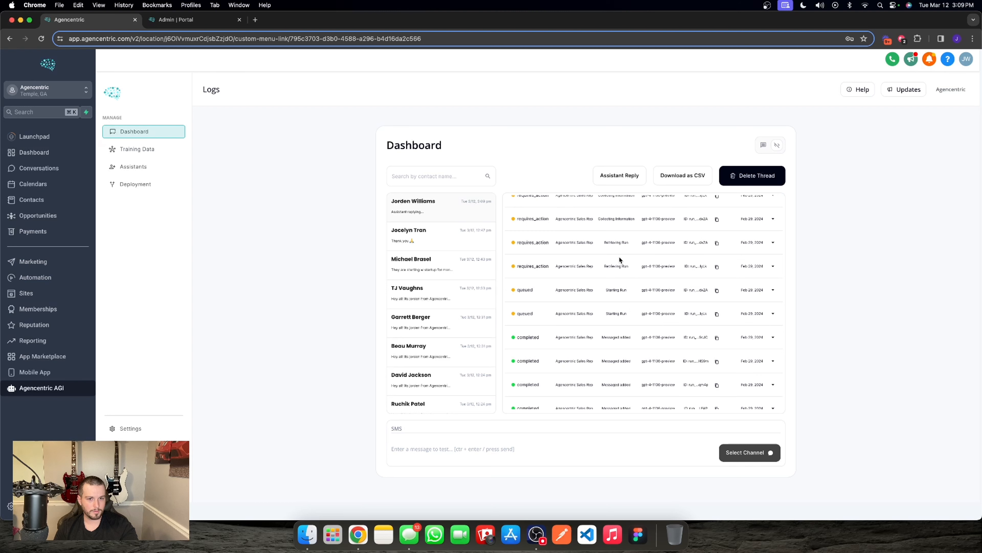
double_click(618, 219)
scroll(618, 220, "up", 1)
scroll(618, 220, "up", 3)
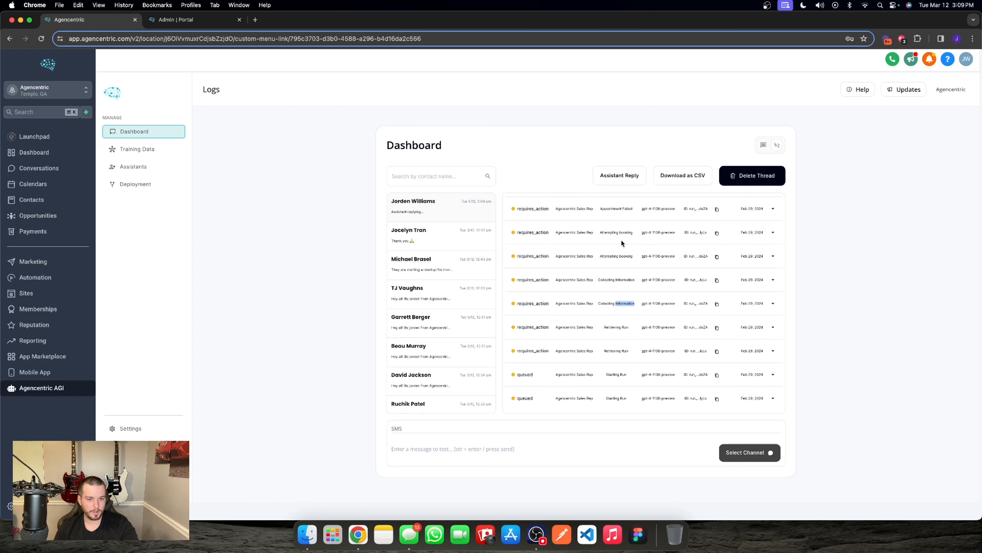
triple_click(620, 233)
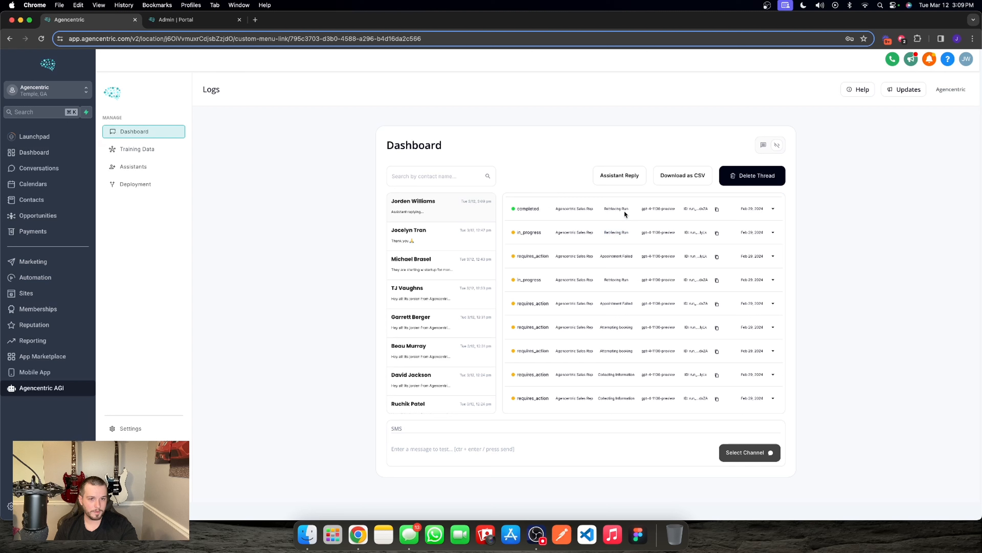
double_click(618, 257)
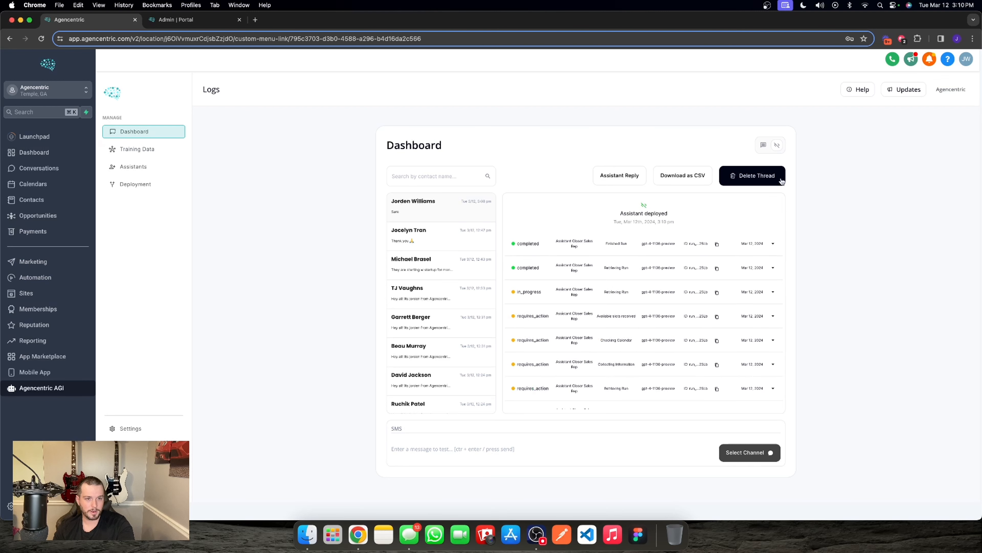
Review the run log, pointing out the Checking Calendar and Available slots received steps
left_click(765, 148)
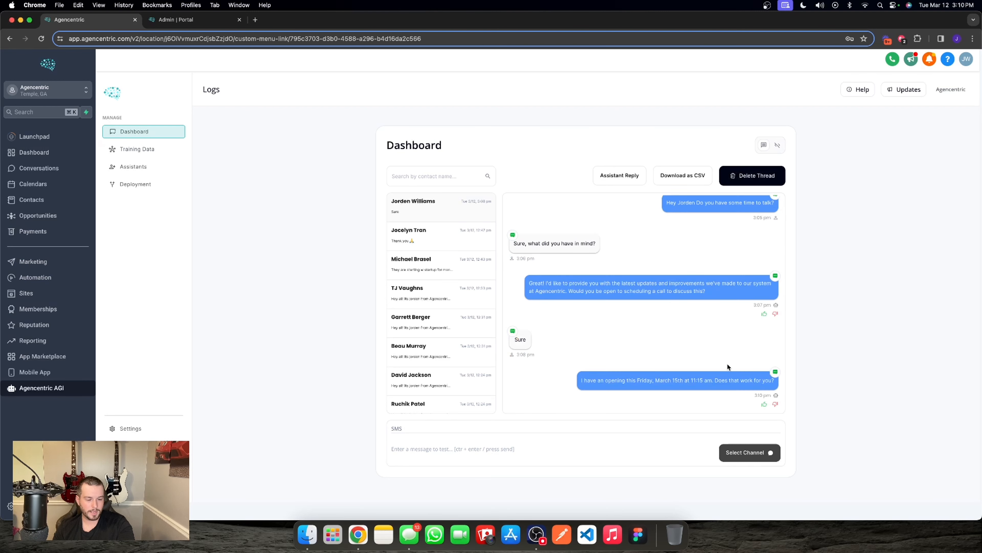
left_click(777, 145)
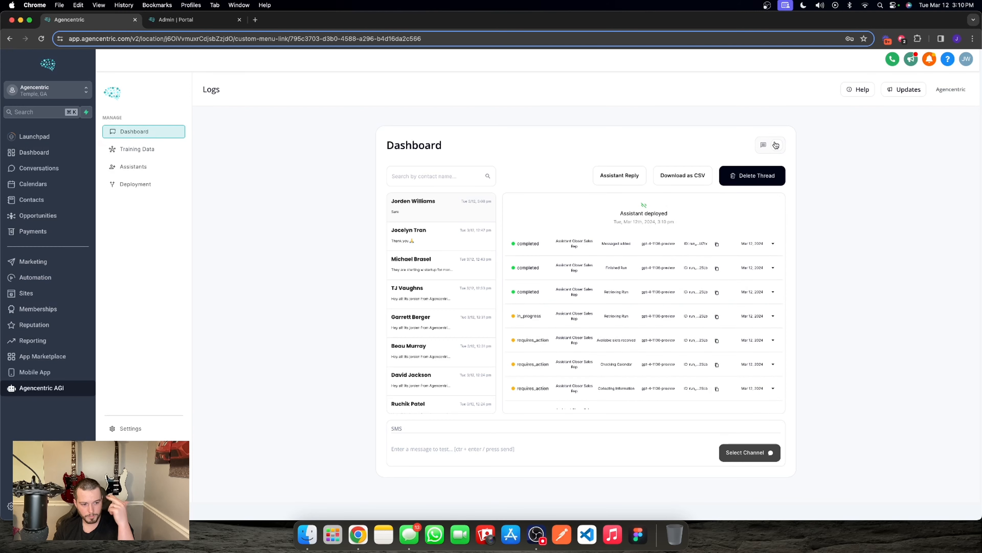
scroll(599, 352, "down", 3)
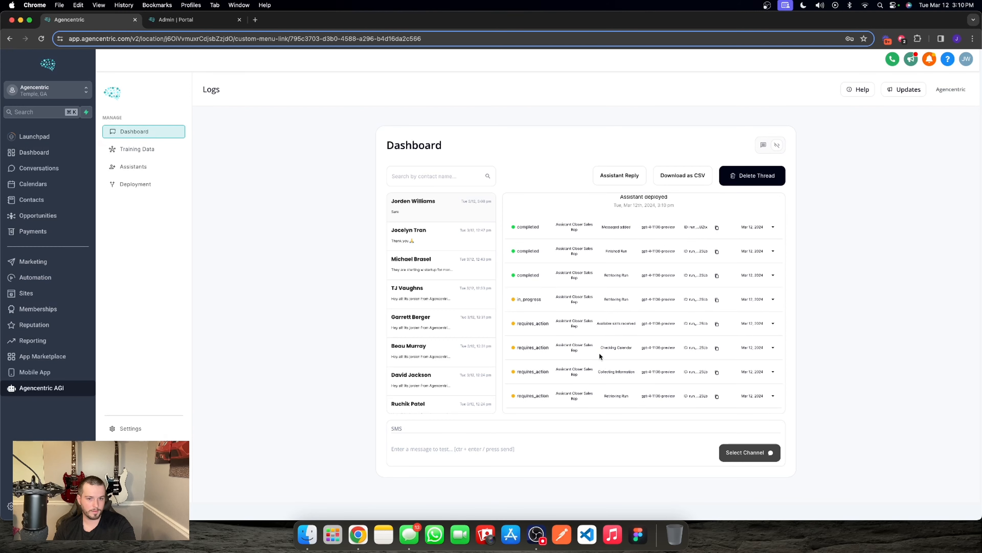
scroll(579, 341, "down", 2)
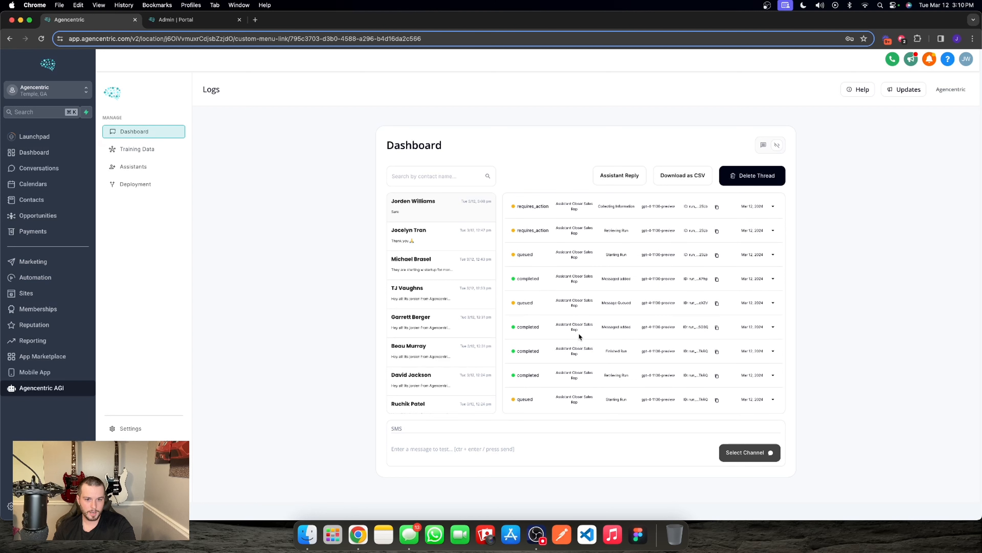
scroll(580, 337, "up", 3)
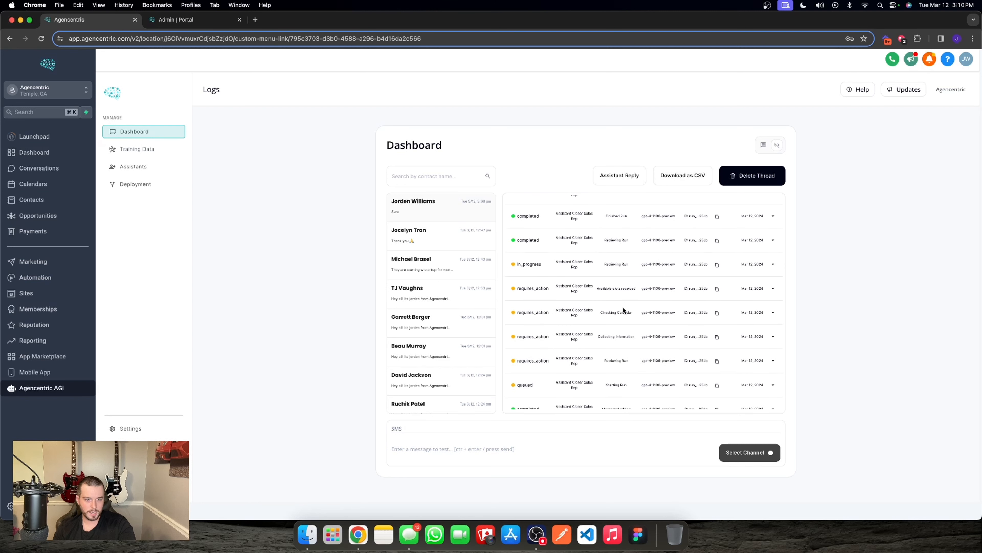
double_click(617, 314)
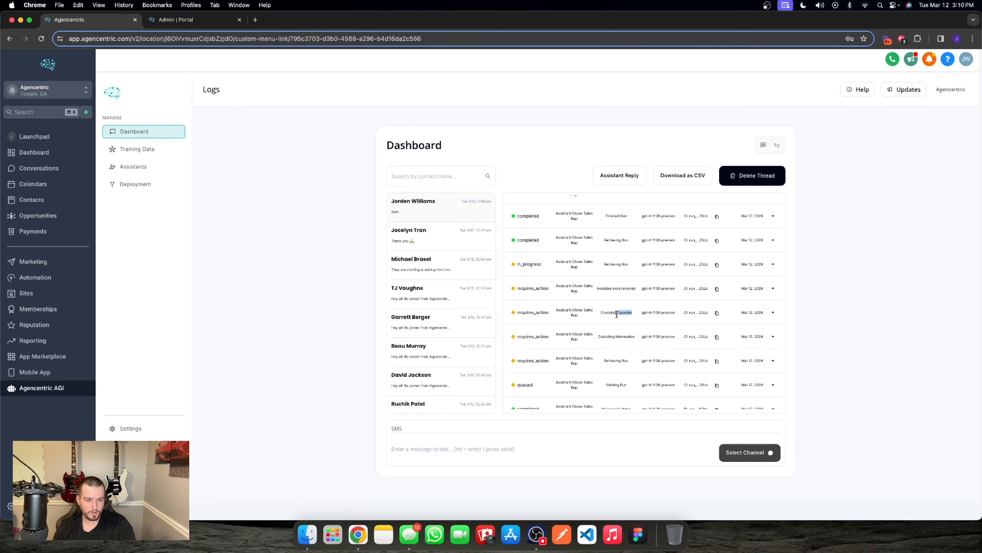
triple_click(619, 288)
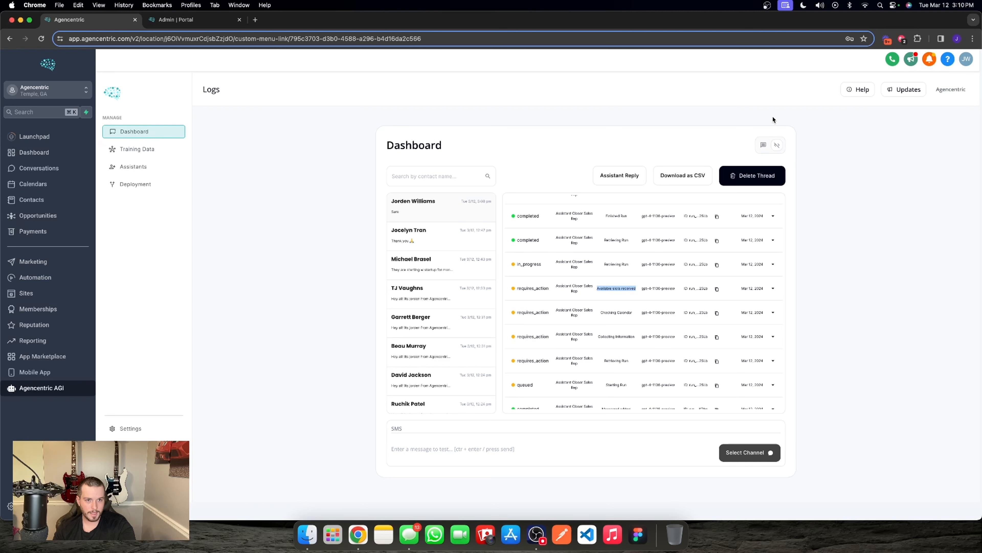
Give both assistant messages in the thread a thumbs-up rating
left_click(762, 144)
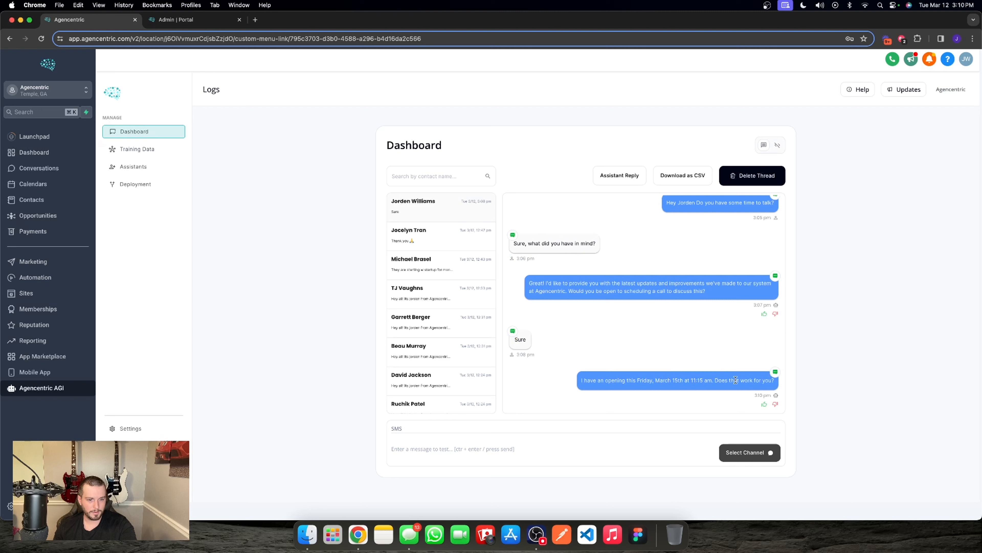
left_click(764, 404)
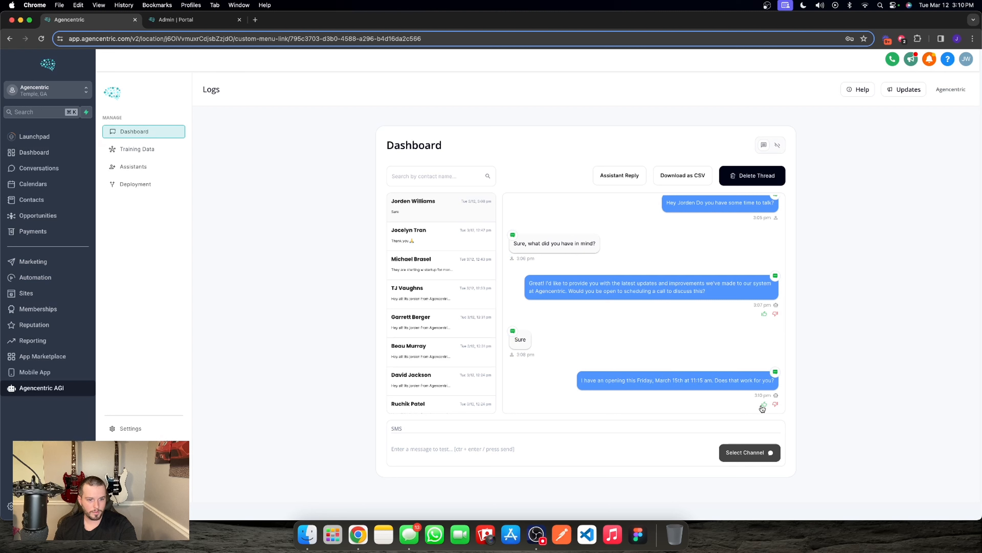
left_click(763, 314)
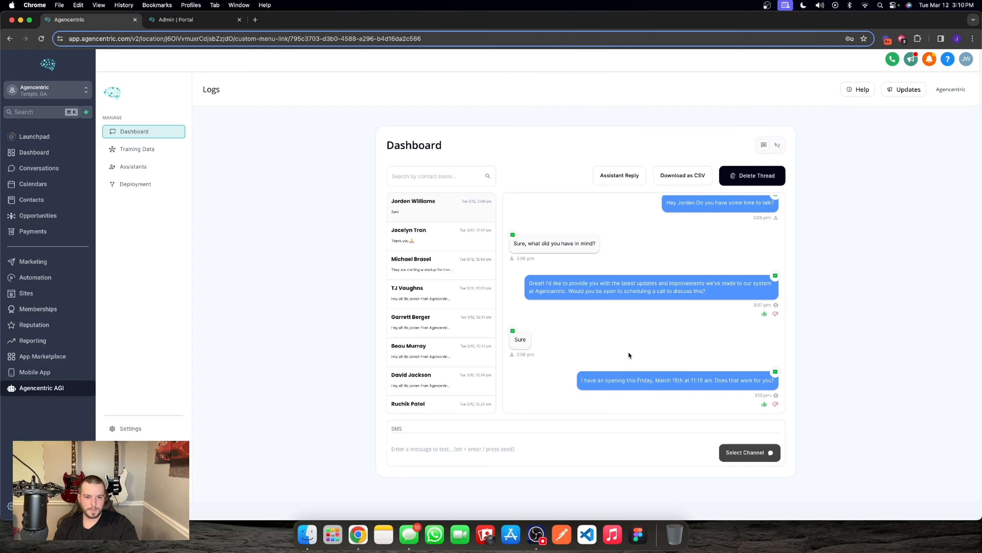
Inspect the run log's in_progress to requires_action runs, Collecting Information and Checking Calendar steps
left_click(776, 146)
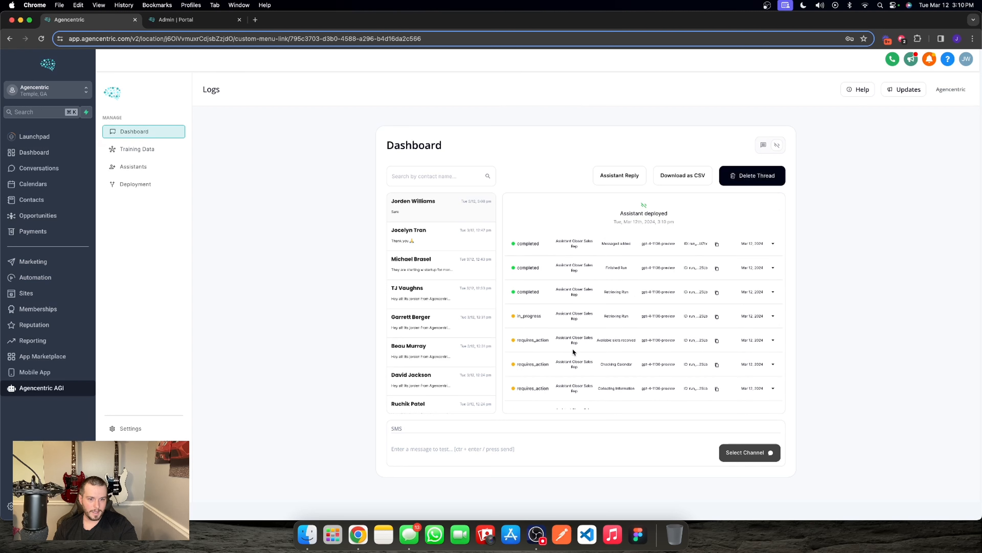
scroll(619, 339, "down", 1)
left_click_drag(519, 296, 697, 401)
left_click(602, 276)
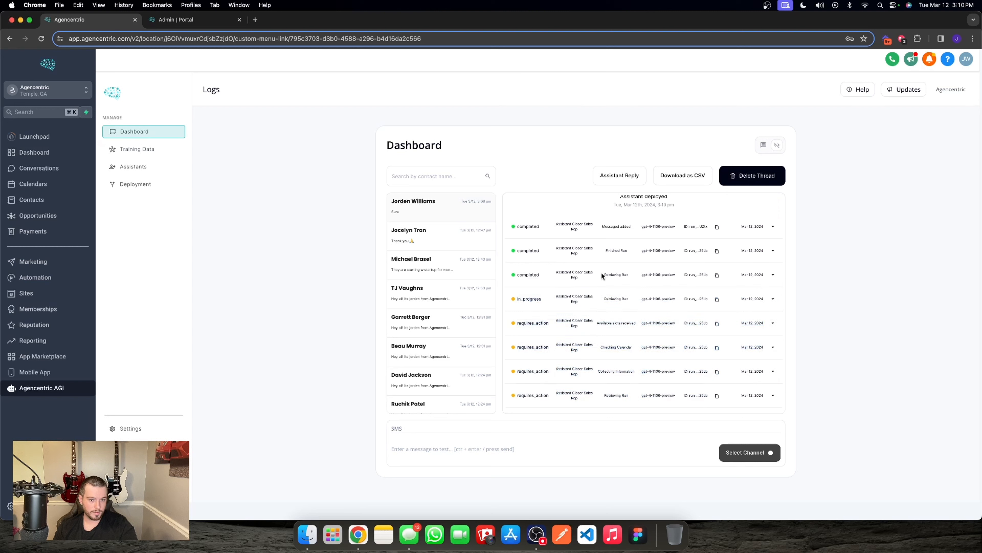
scroll(620, 283, "down", 3)
scroll(620, 287, "down", 1)
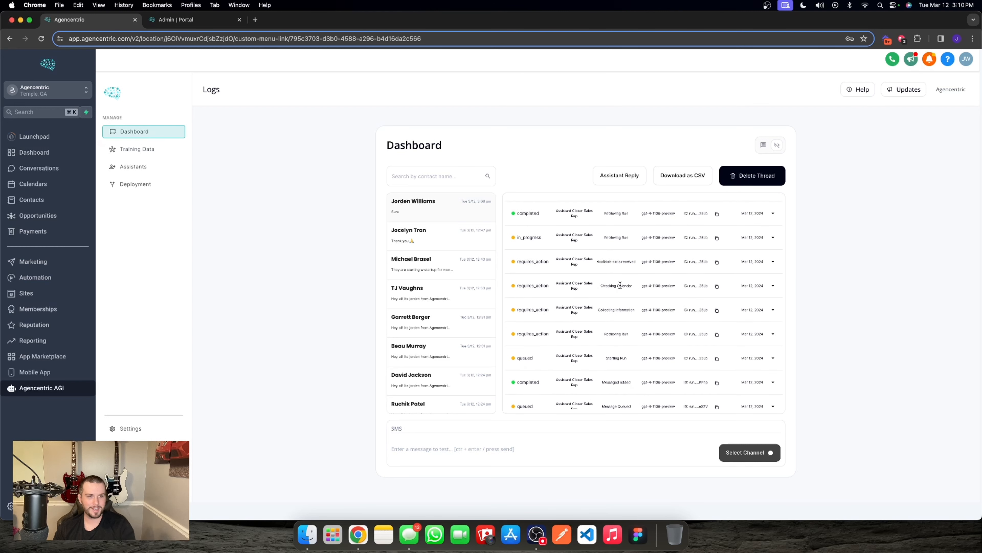
scroll(620, 285, "down", 2)
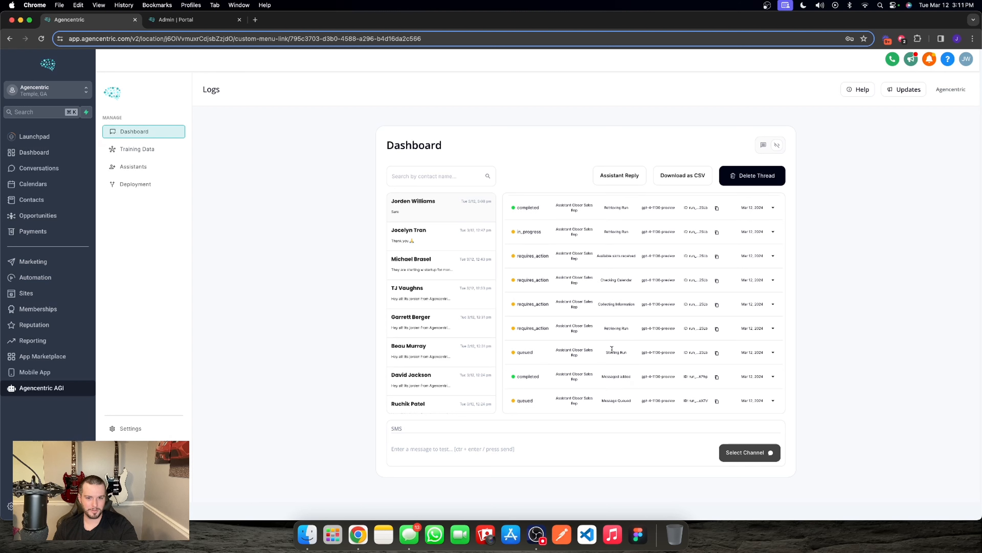
scroll(627, 320, "up", 2)
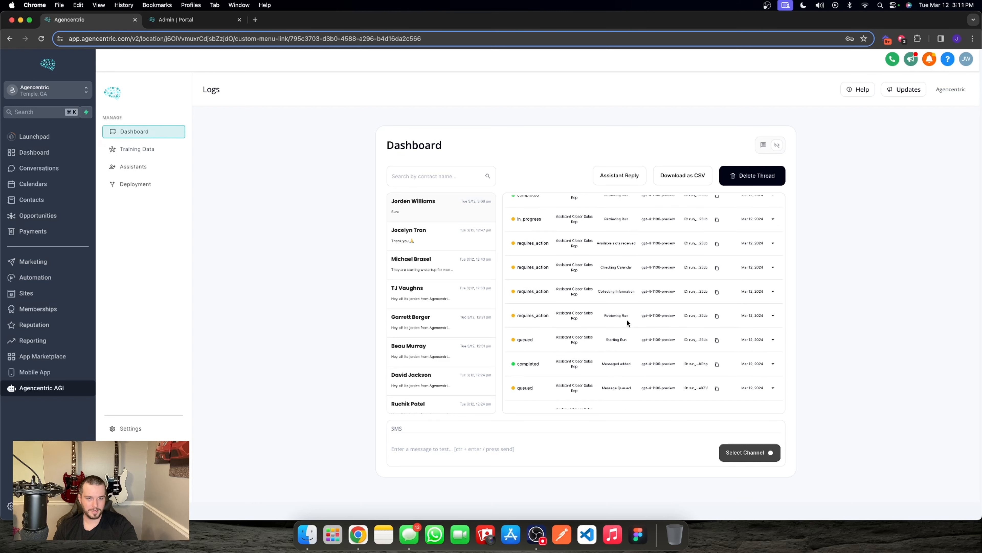
triple_click(616, 297)
scroll(615, 297, "up", 1)
scroll(616, 294, "up", 1)
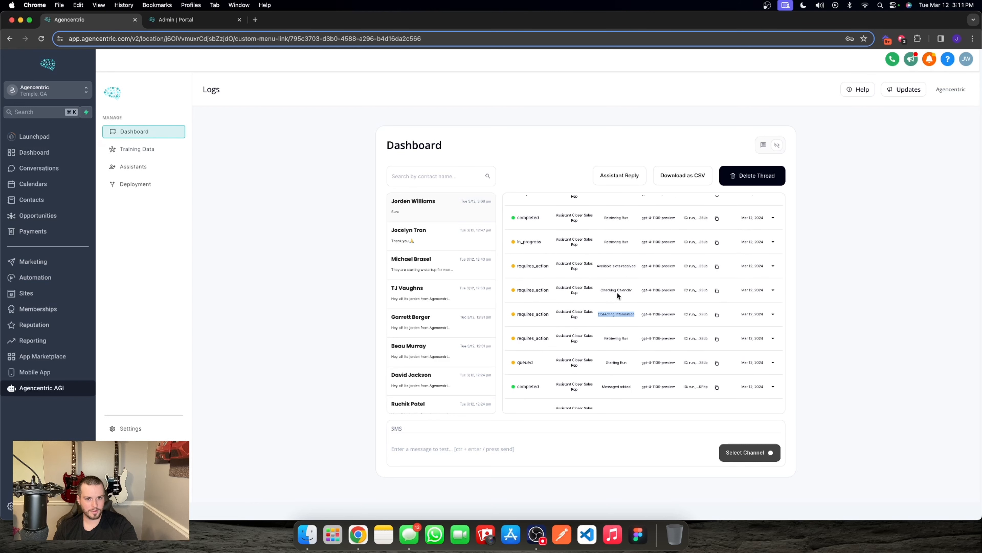
double_click(618, 290)
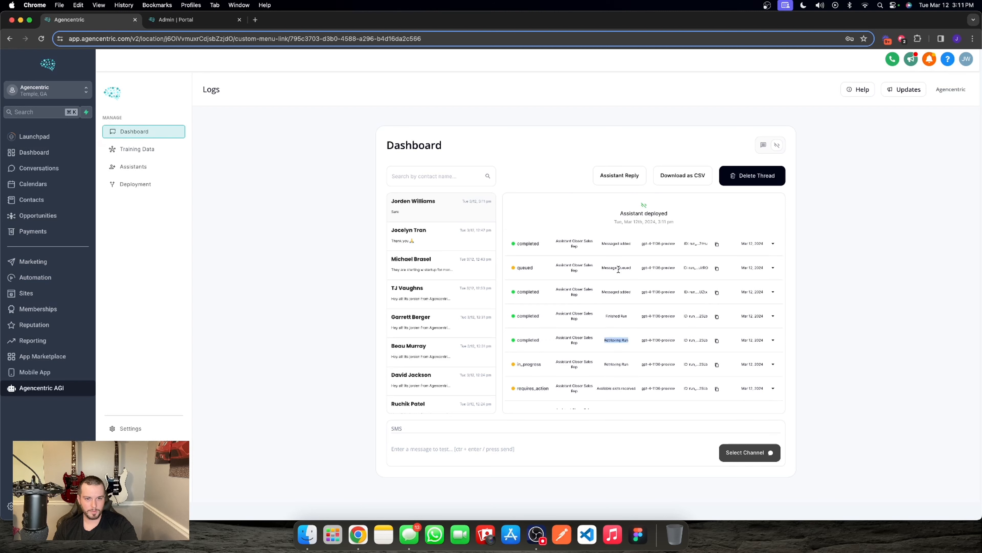
Highlight the proposed Friday, March 15th time in the thread, then clear the selection
left_click(763, 145)
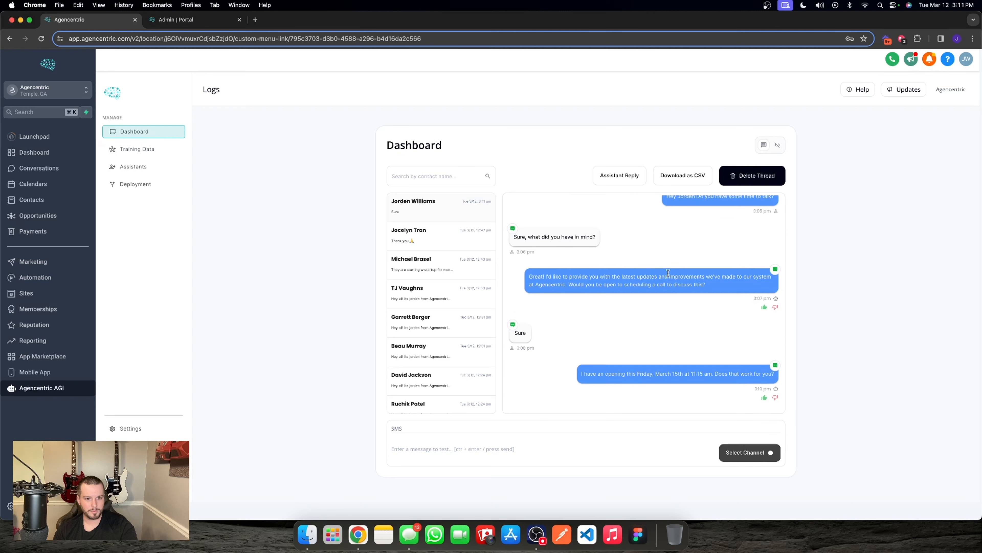
left_click_drag(646, 343, 765, 336)
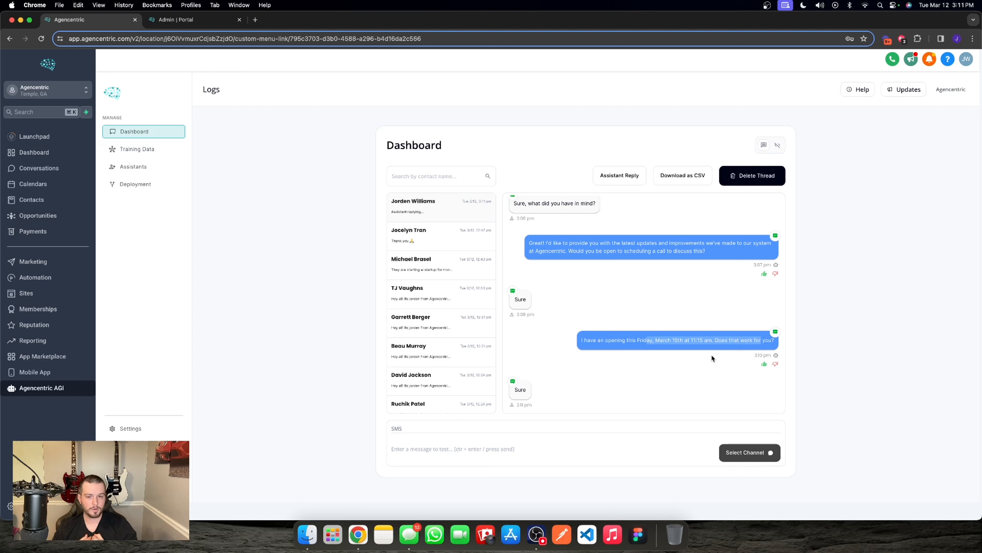
left_click(603, 286)
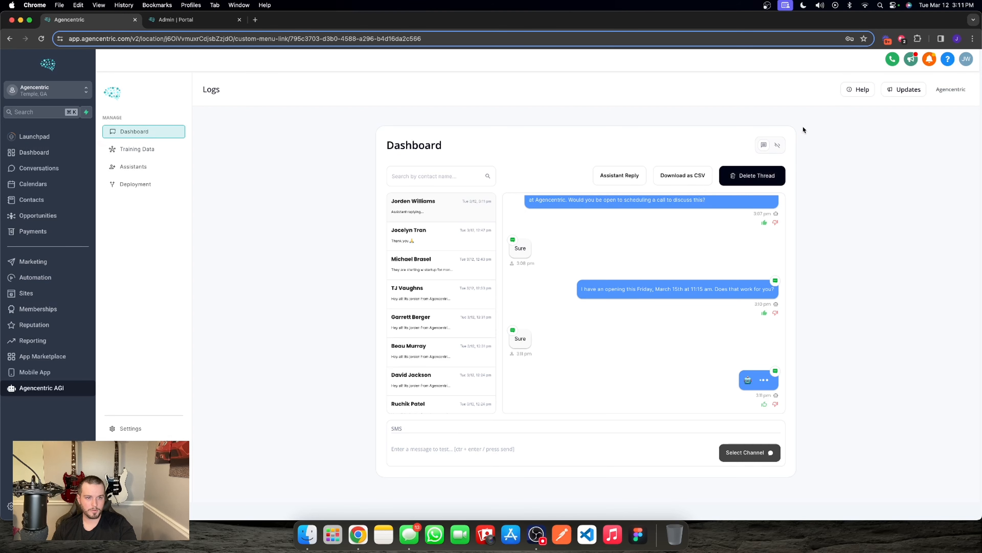
Follow the run log's progress, pointing out the Assistant Closer Sales Rep run
left_click(780, 147)
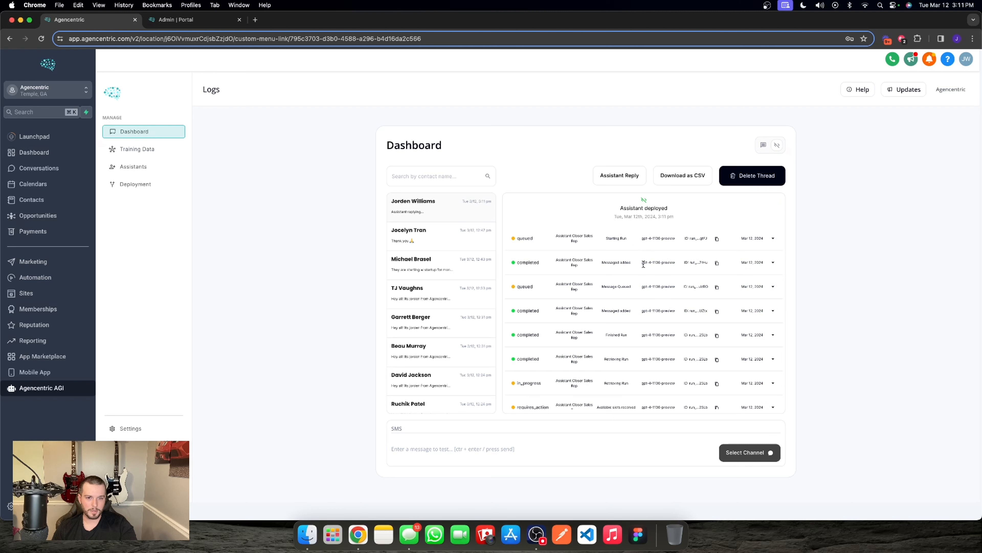
scroll(629, 310, "down", 1)
scroll(594, 318, "up", 1)
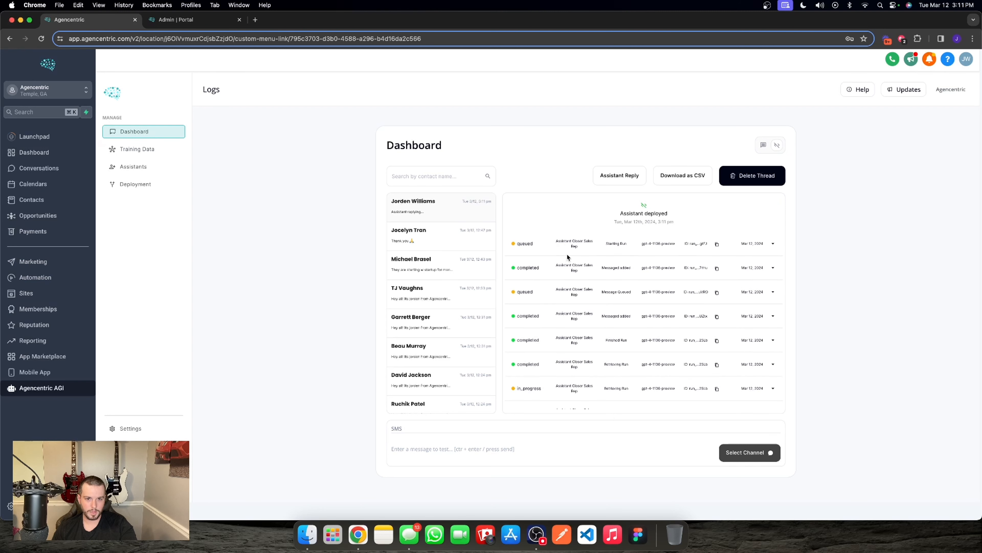
triple_click(576, 238)
scroll(599, 277, "down", 5)
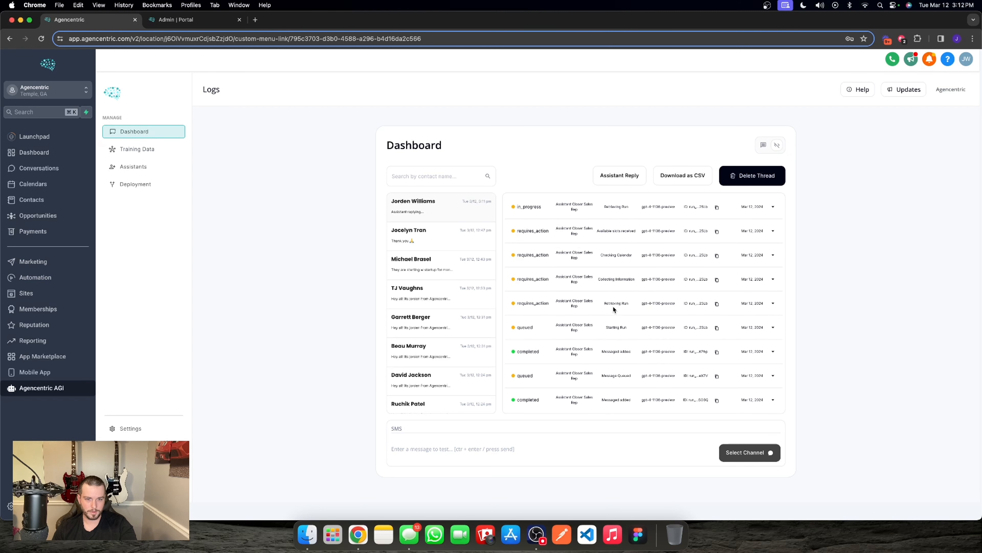
scroll(603, 291, "up", 5)
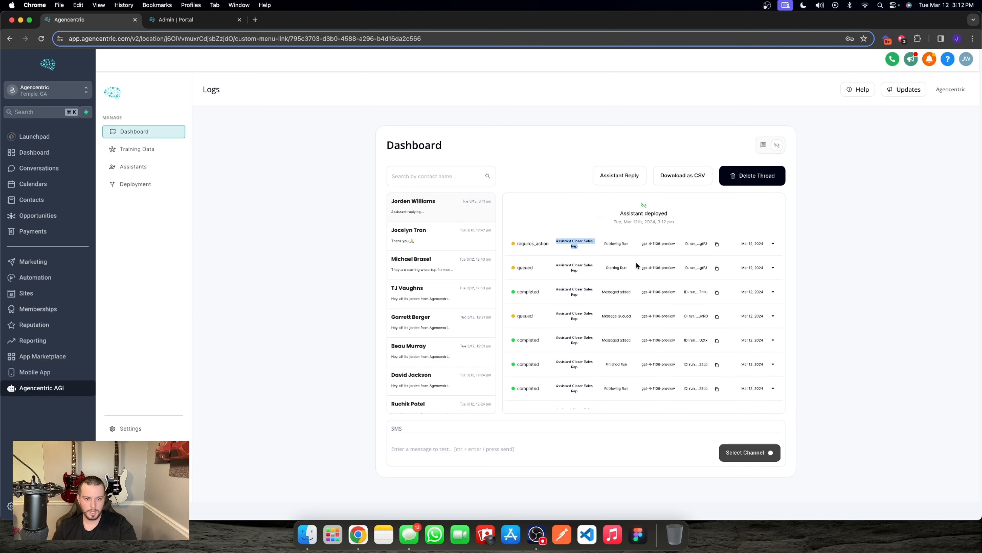
left_click(764, 144)
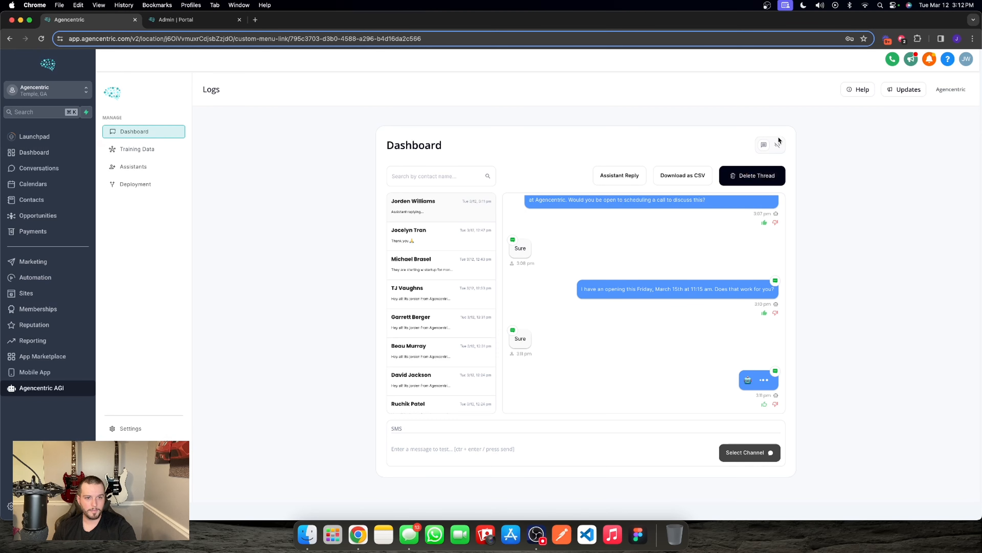
Check the Appointment booked and Attempting booking steps, then view the 11:15 am confirmation
left_click(778, 148)
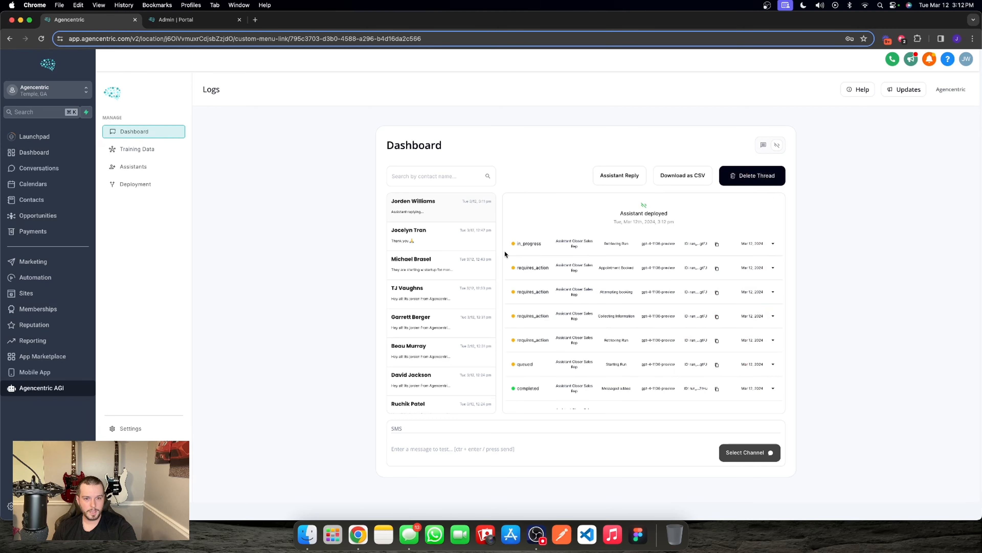
triple_click(621, 265)
triple_click(616, 293)
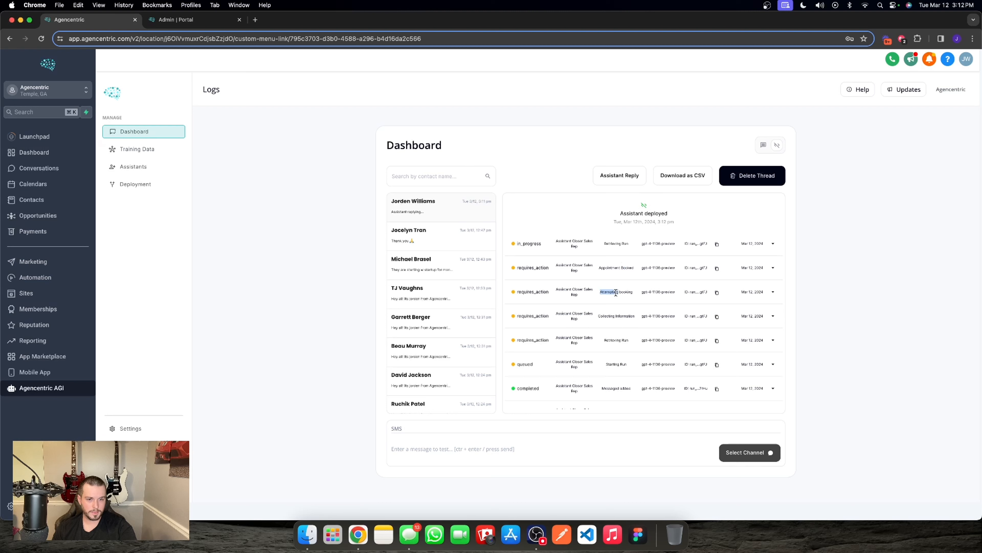
double_click(617, 266)
double_click(619, 244)
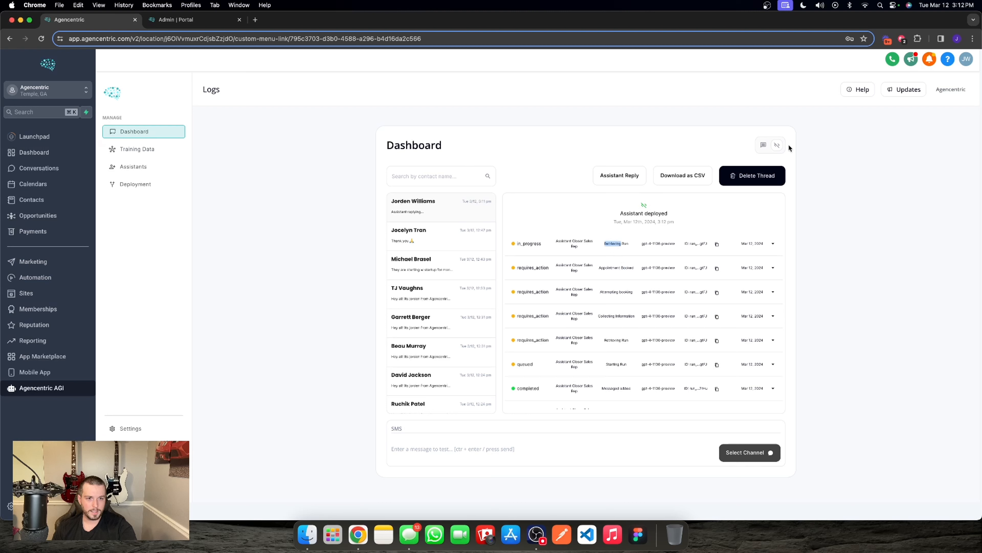
left_click(765, 145)
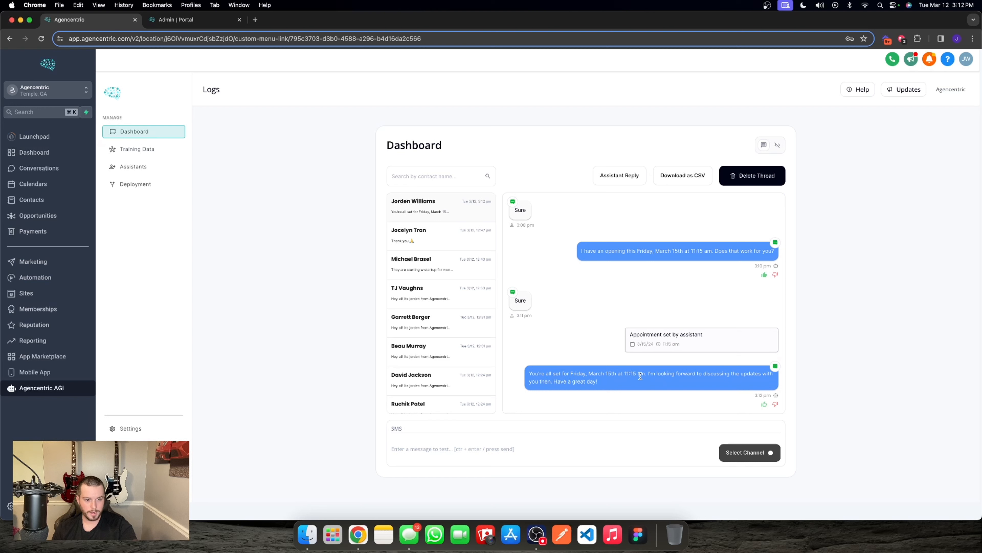
Check the booked appointment date, then view the assistant's run log for the thread
double_click(651, 344)
left_click(688, 372)
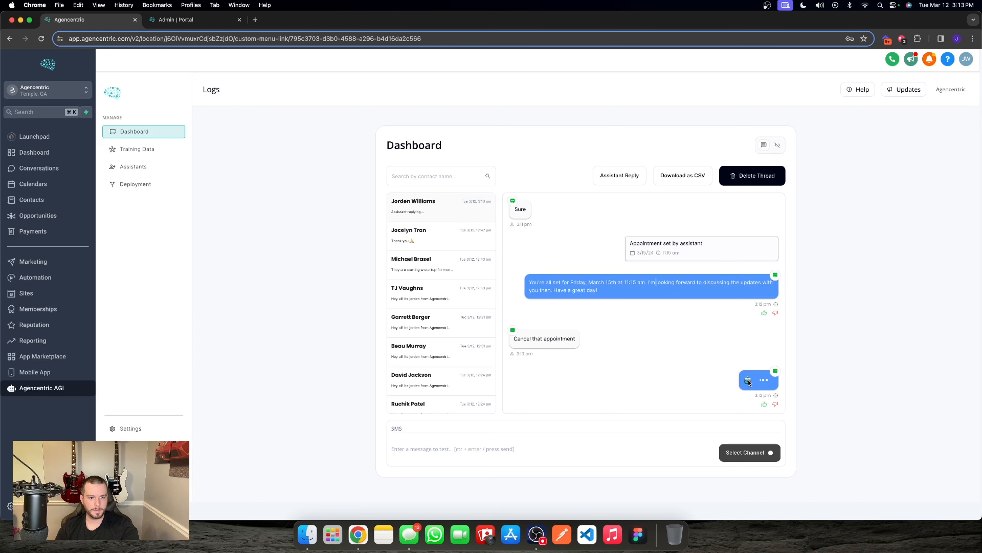
left_click(777, 146)
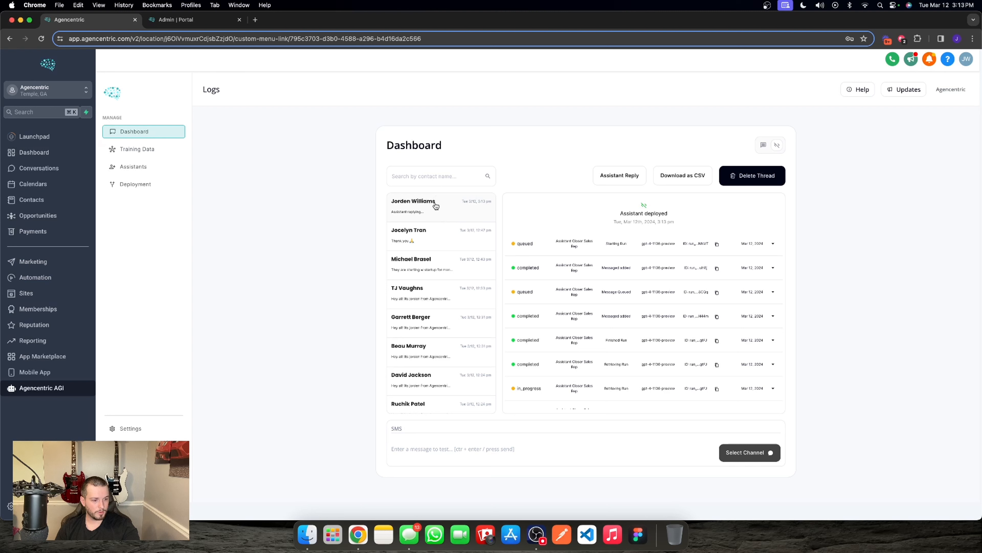
Toggle between chat and run log and check the requires_action run's details
left_click(764, 146)
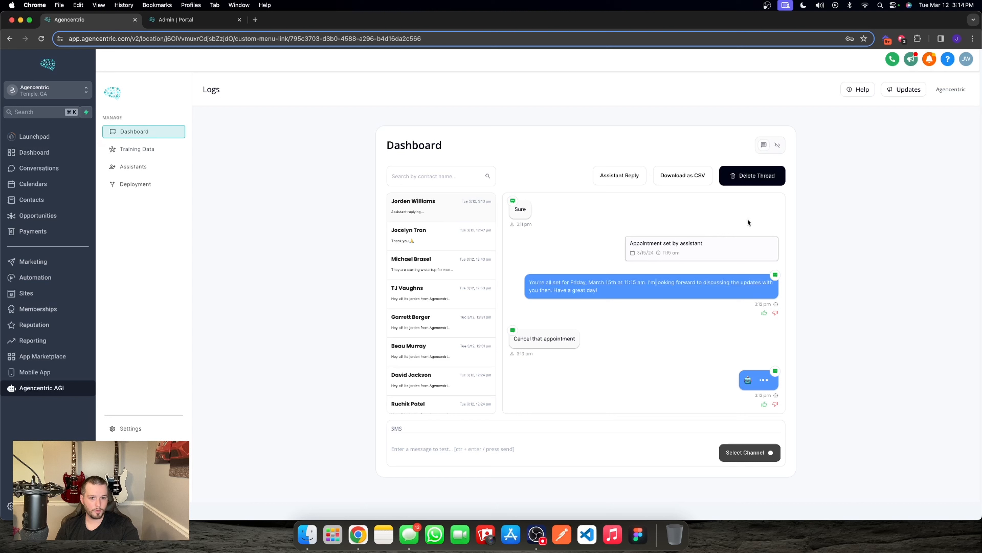
left_click(779, 146)
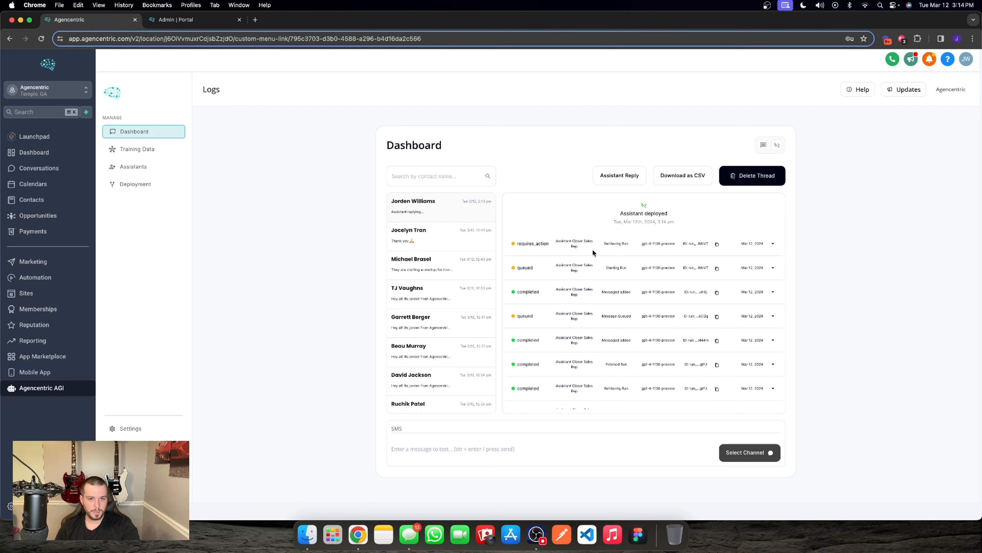
left_click(773, 248)
left_click(773, 248)
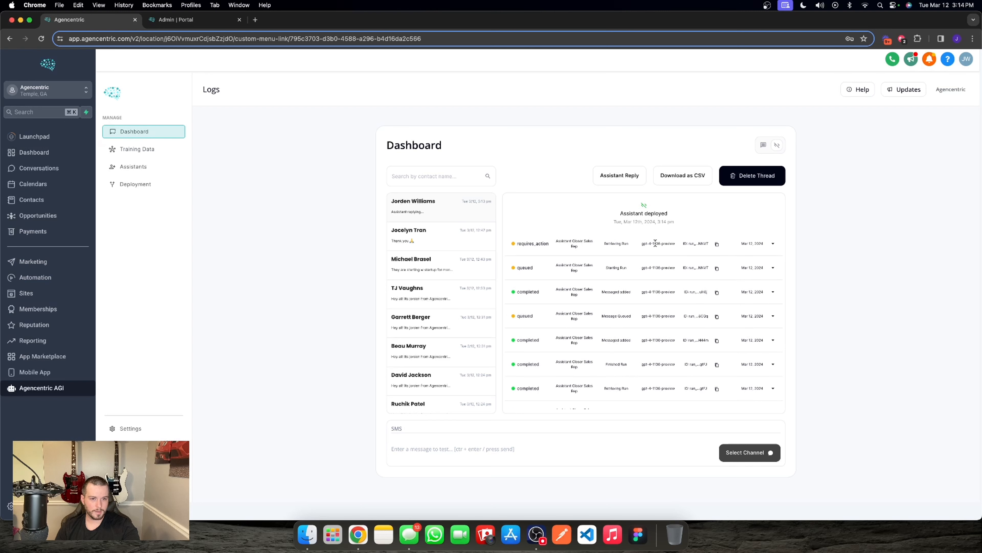
Review the run's assistant and 'Appointment cancelled' step, then return to chat and open Contacts
triple_click(578, 240)
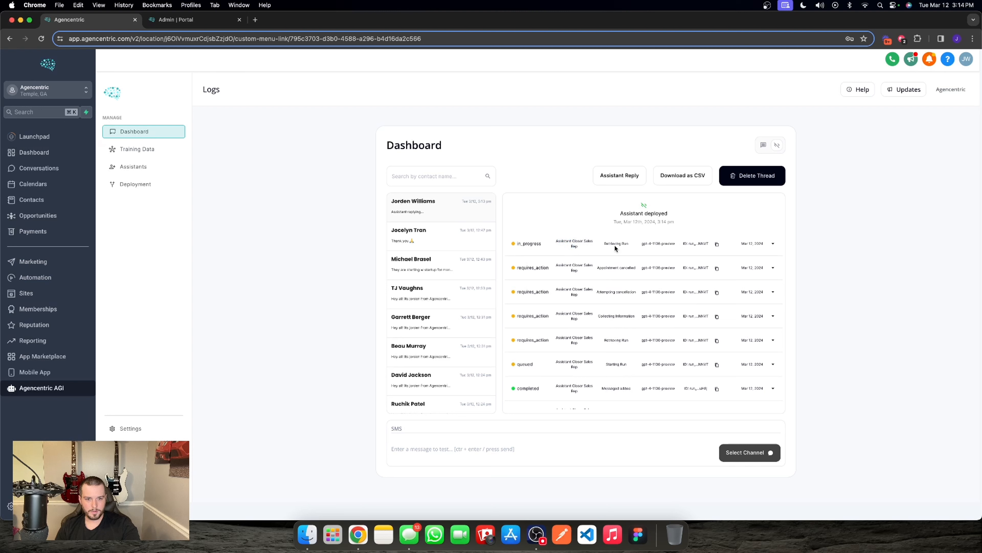
triple_click(616, 267)
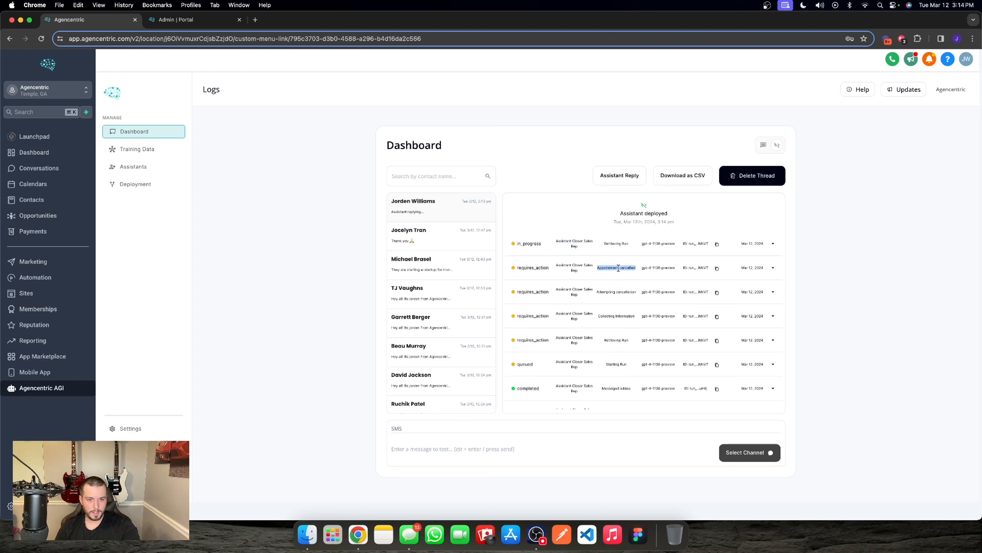
left_click(619, 291)
double_click(619, 268)
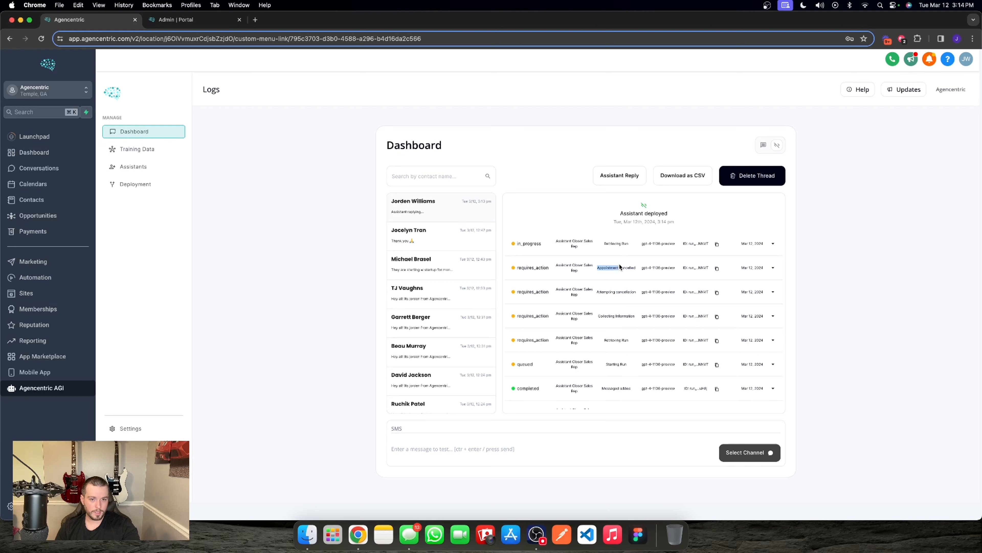
double_click(621, 243)
left_click(763, 145)
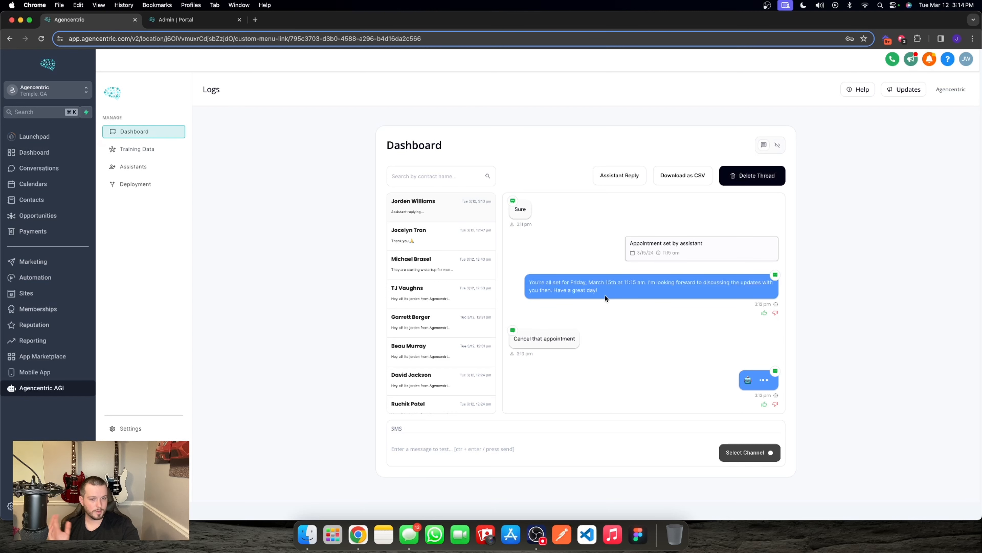
left_click(32, 201)
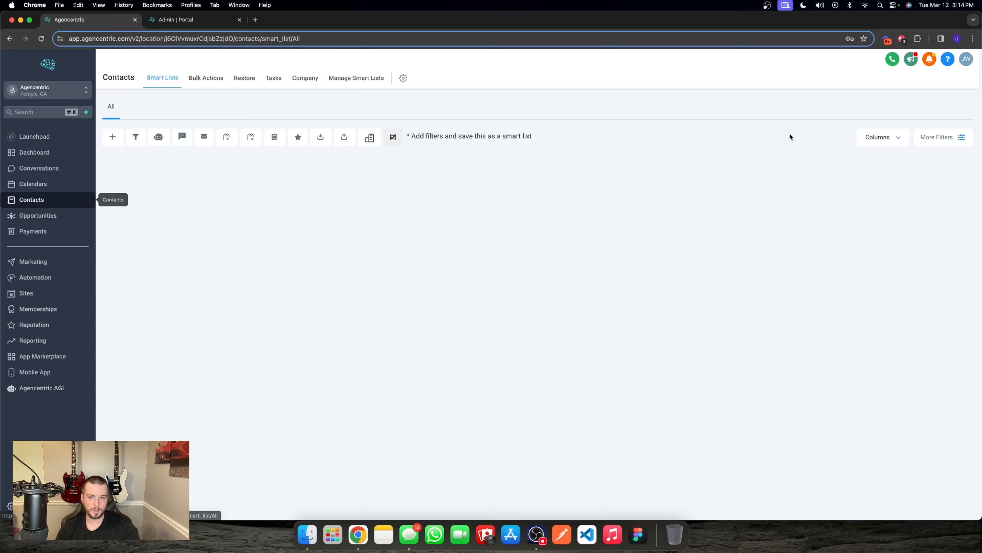
Search contacts by name, open the test contact's record, and collapse the SMS composer
left_click(835, 141)
type("jorden")
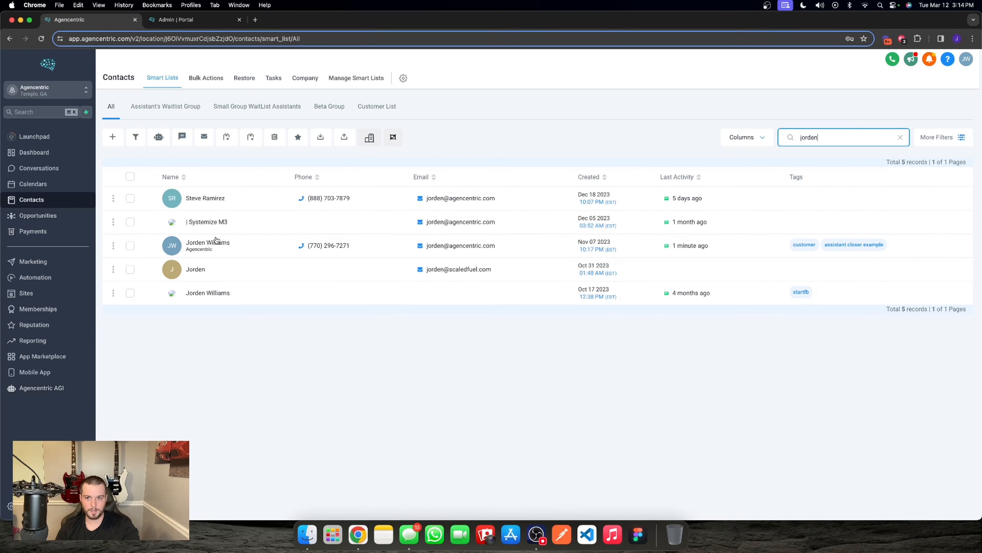
left_click(216, 242)
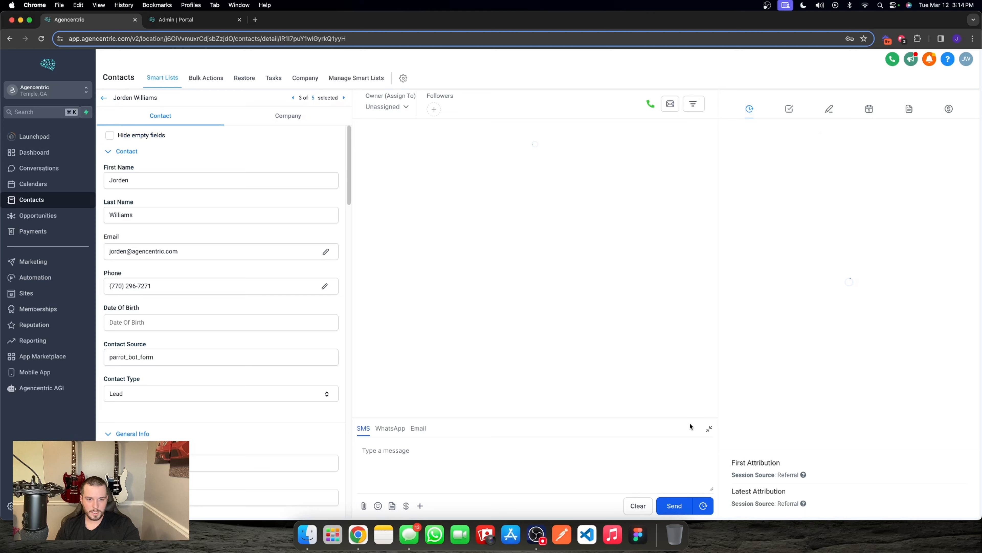
left_click(708, 428)
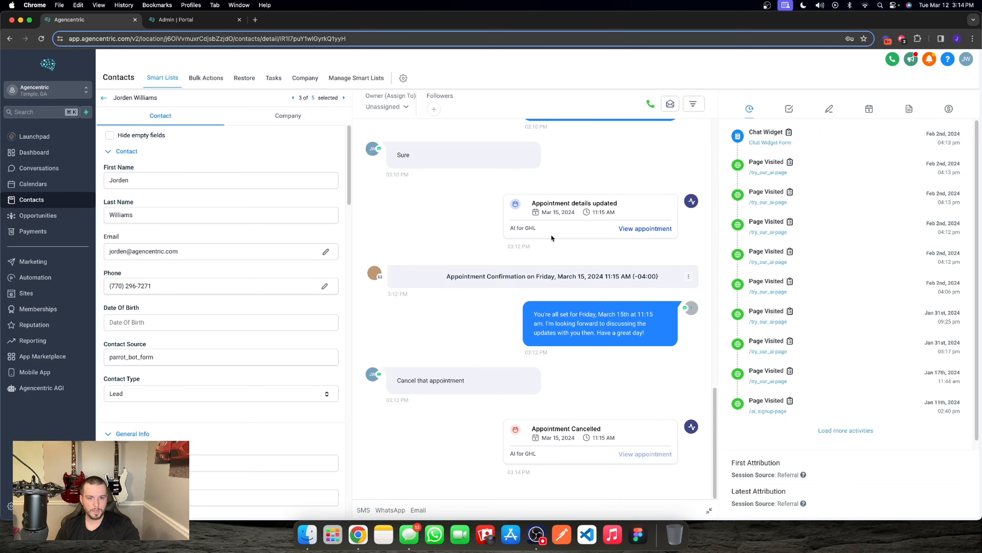
Scroll to the 'Cancel that appointment' message, the Mar 15, 2024 11:15 AM Appointment Cancelled card, and the reply
scroll(497, 172, "up", 5)
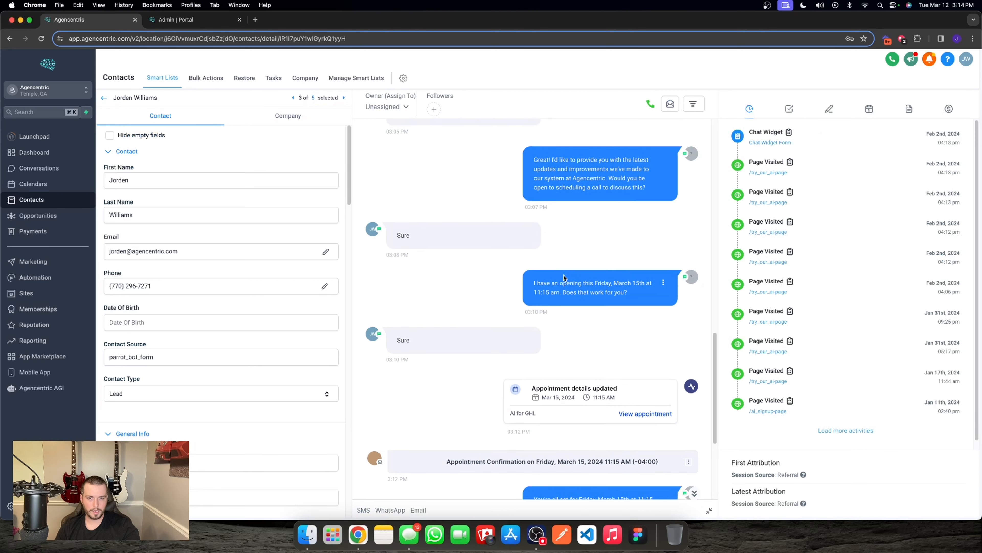
scroll(527, 240, "down", 4)
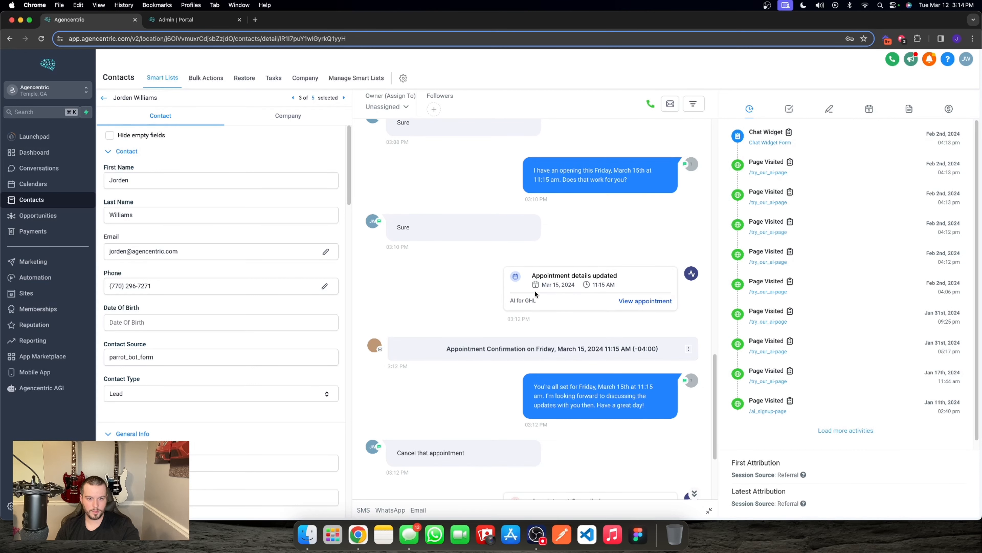
left_click_drag(531, 273, 645, 303)
scroll(531, 282, "down", 3)
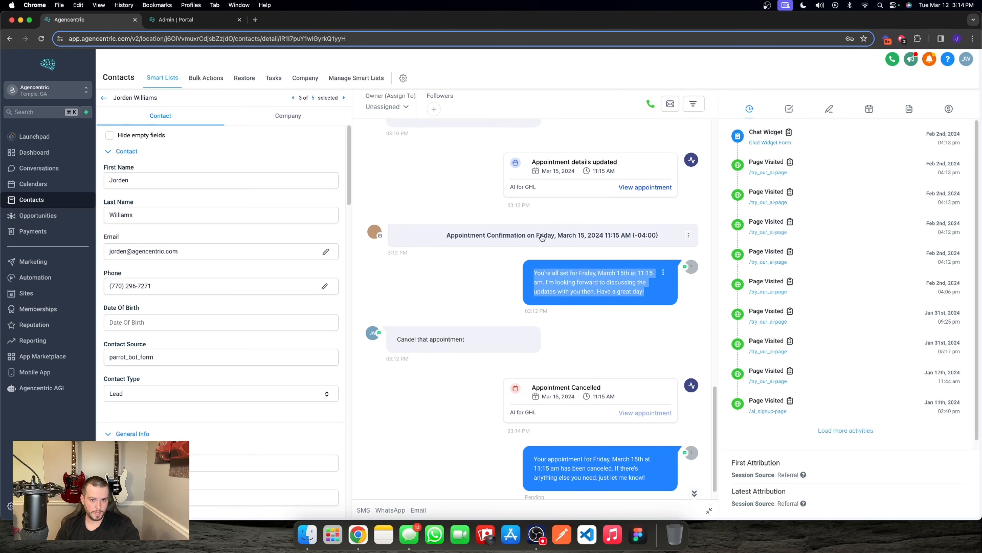
scroll(543, 232, "down", 1)
triple_click(424, 339)
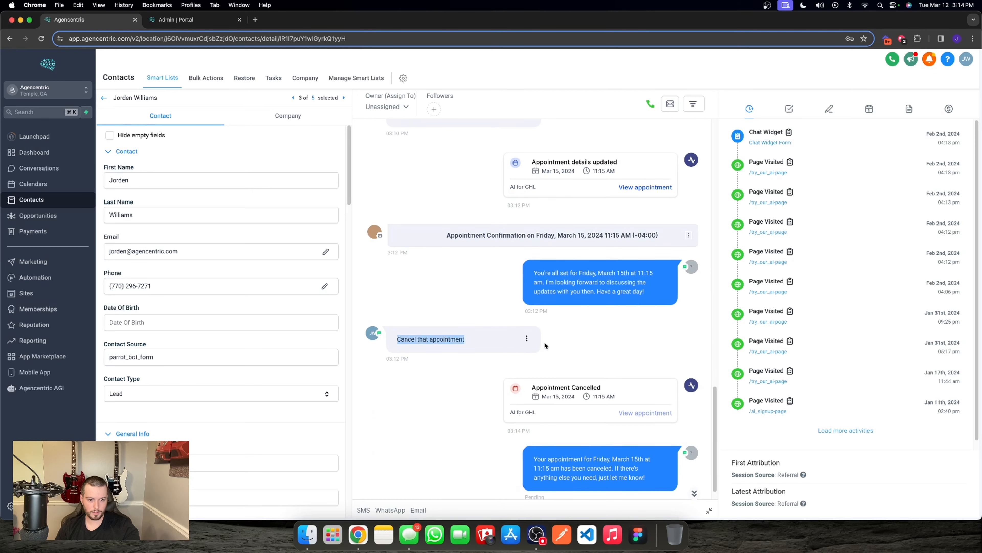
scroll(546, 347, "down", 1)
triple_click(557, 364)
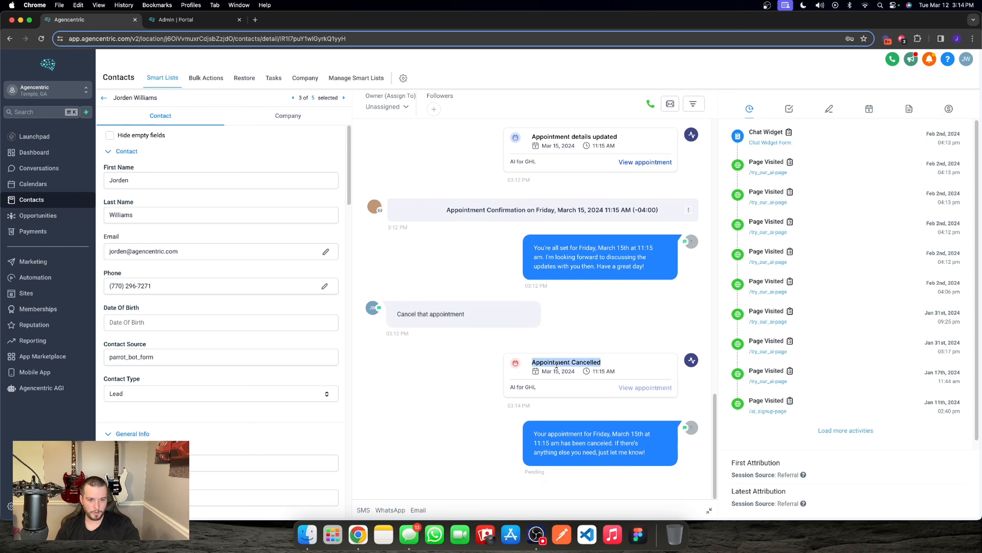
left_click_drag(538, 433, 605, 425)
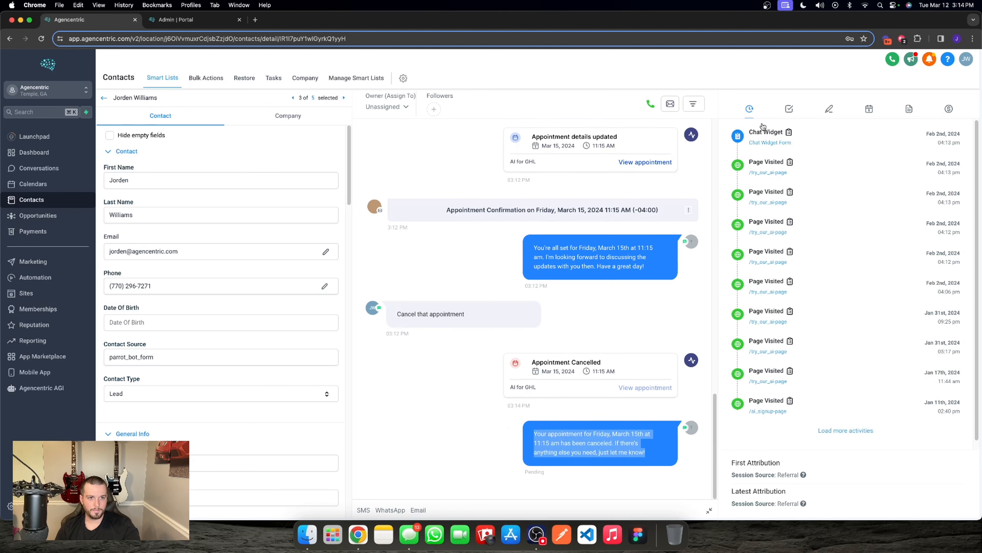
left_click(829, 108)
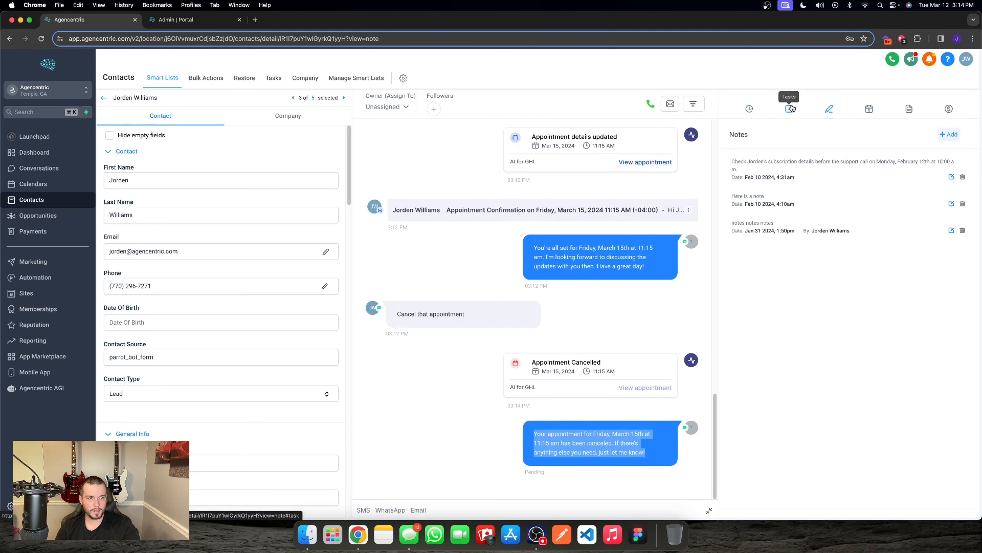
left_click(789, 109)
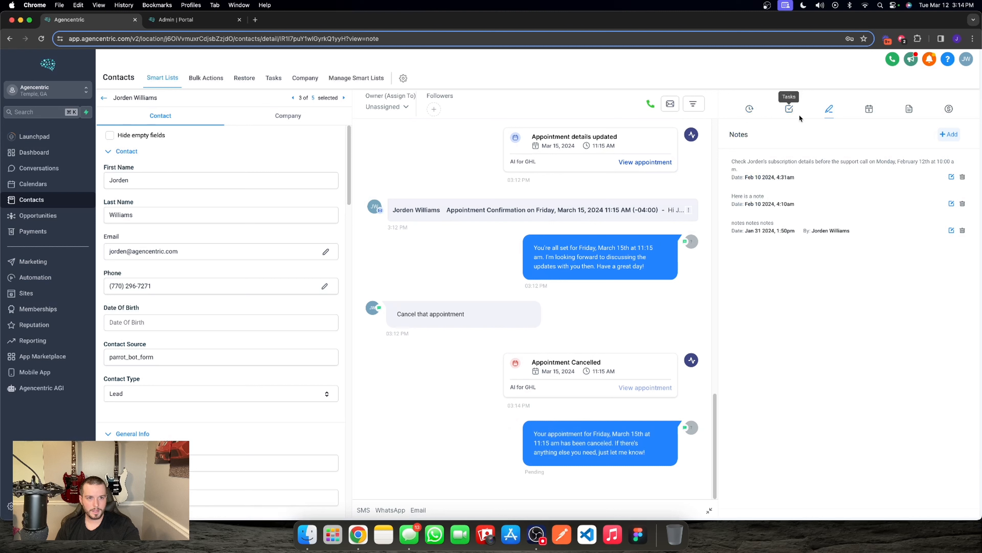
left_click(750, 105)
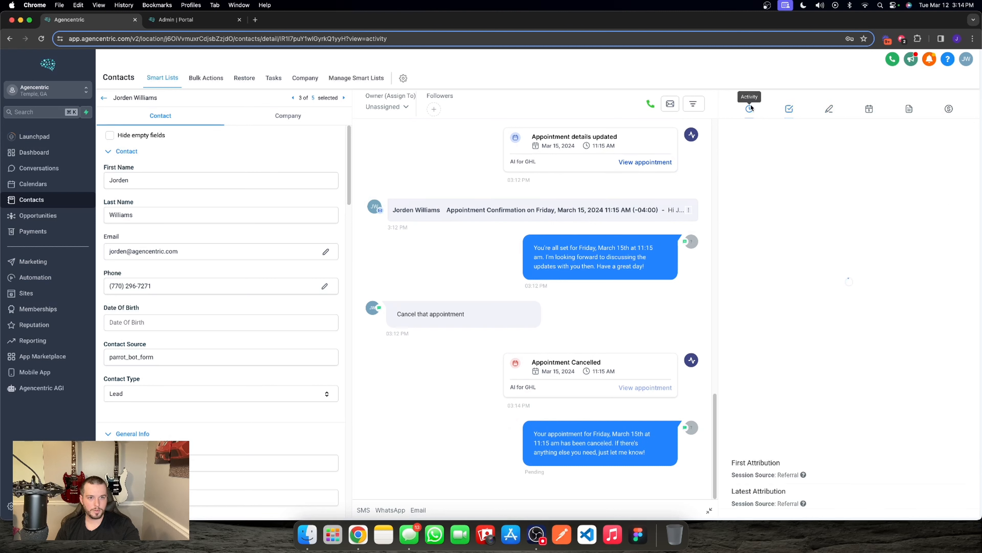